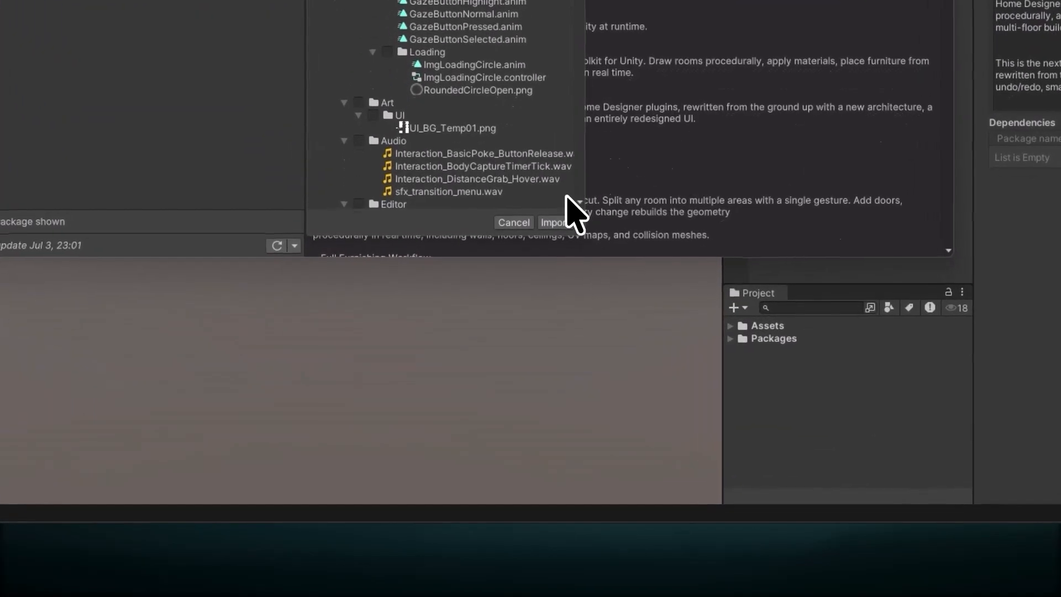
Import the Home Designer Suite package files and look up the Input System package in the Unity Registry
left_click(477, 343)
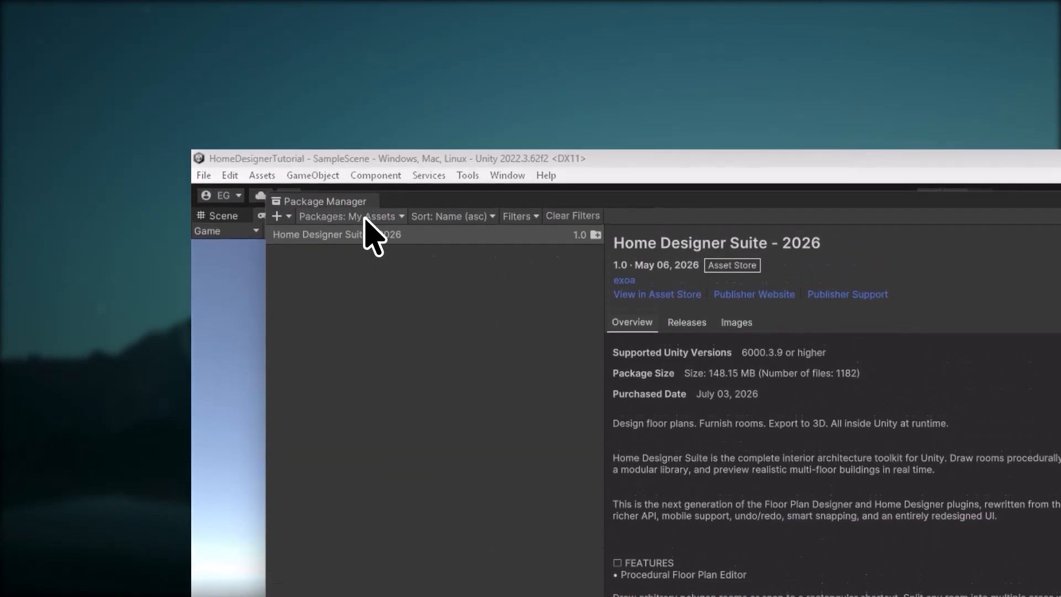
left_click(364, 217)
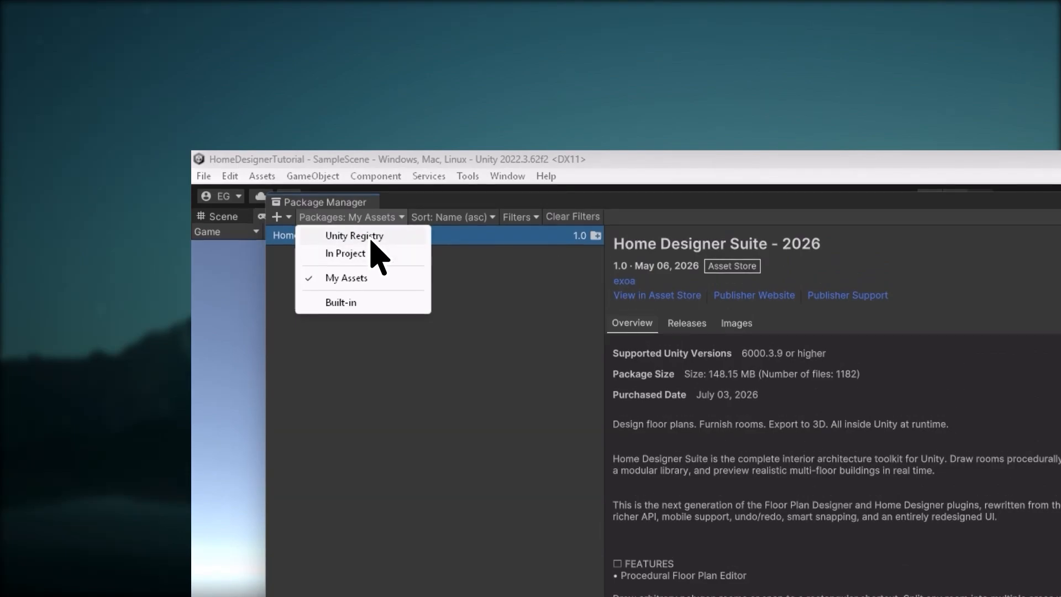
left_click(371, 241)
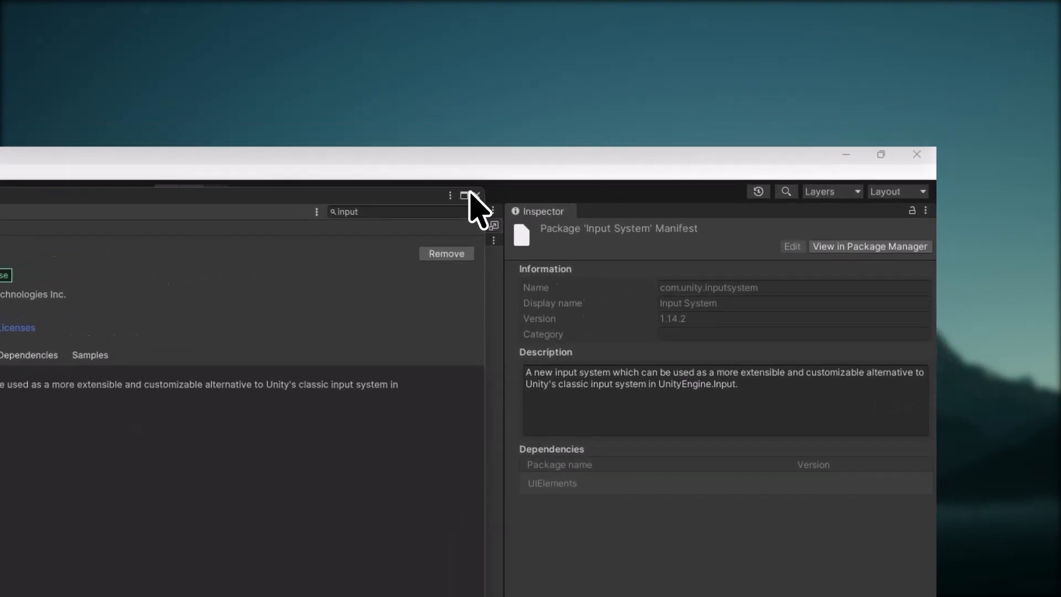
left_click(693, 112)
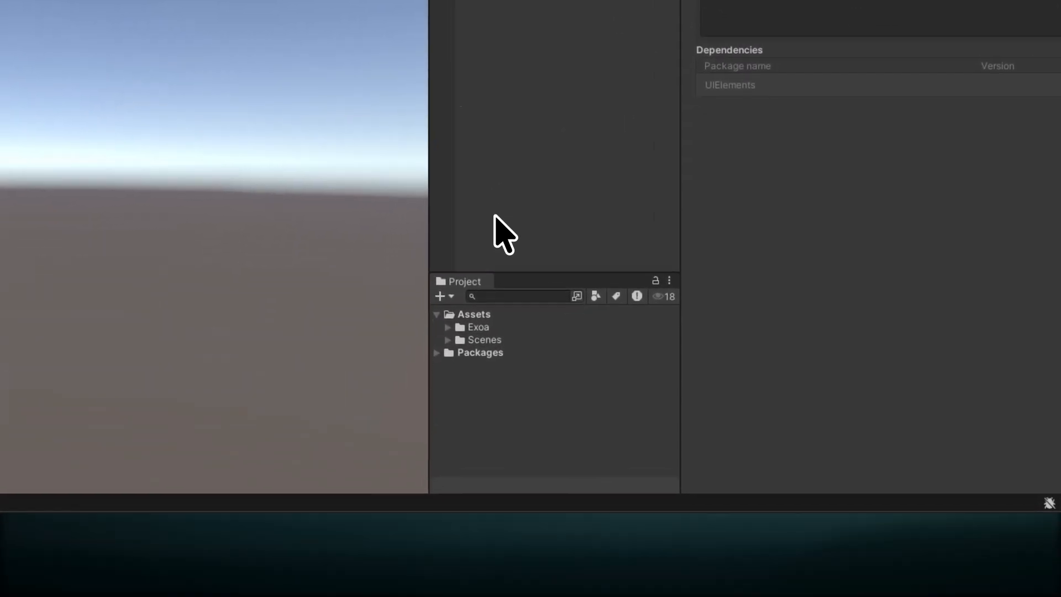
Search the project assets for t:scene and open the Demo_Editor scene
left_click(513, 296)
type("t:")
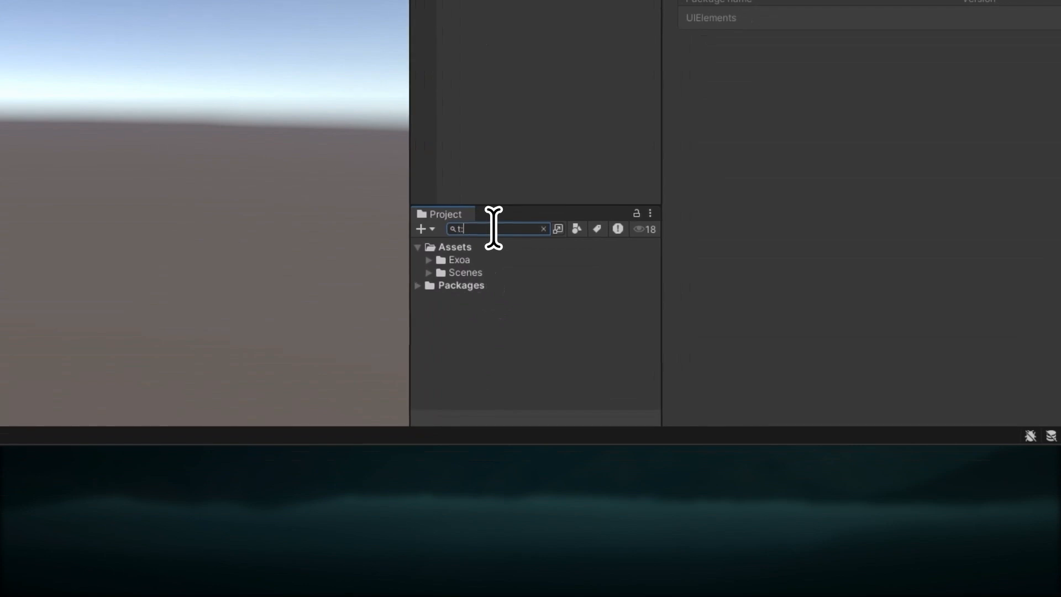
type("scene")
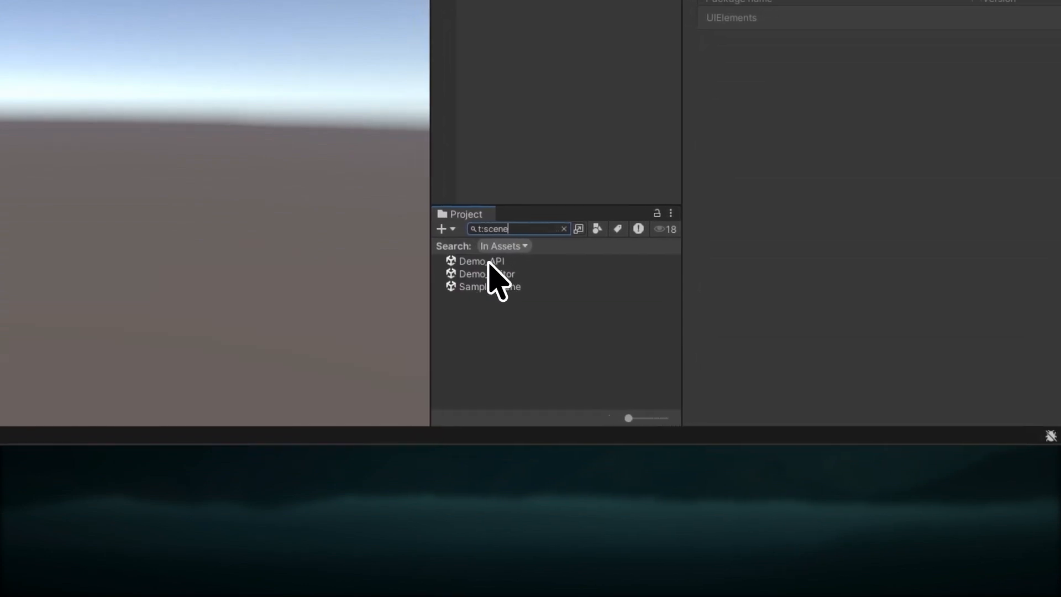
left_click(458, 273)
double_click(497, 273)
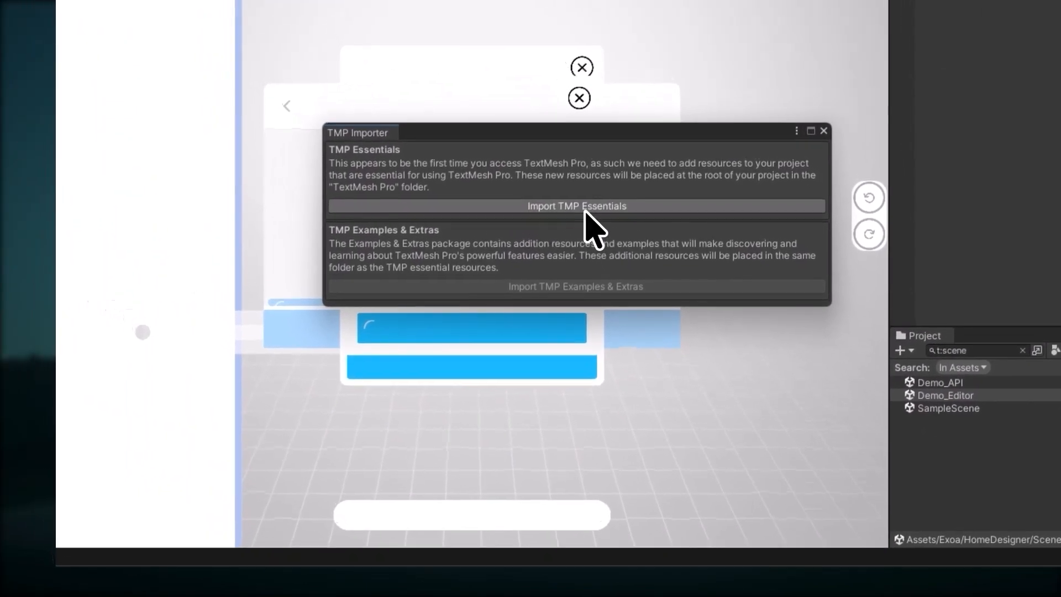
Import the TMP Essentials, check the TextMesh Pro folder in the unfiltered project assets, and dismiss the TMP Importer
left_click(530, 168)
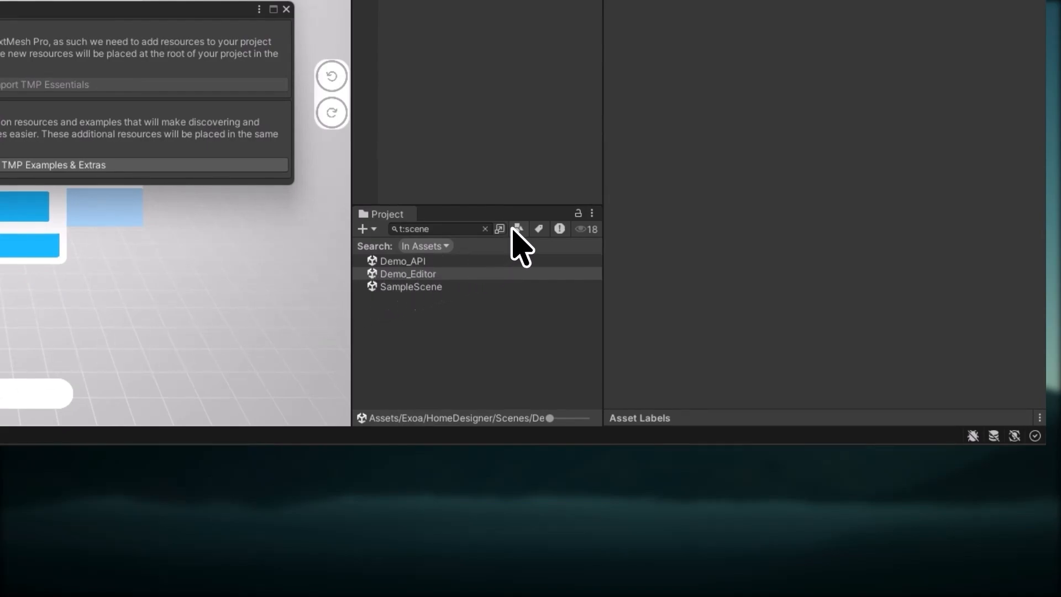
left_click(486, 229)
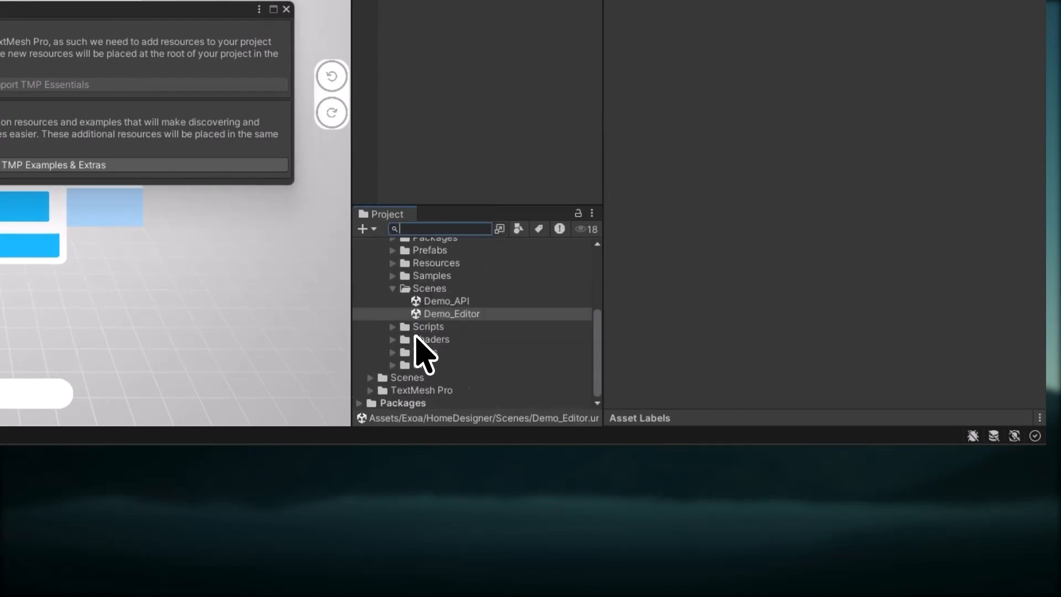
left_click(423, 391)
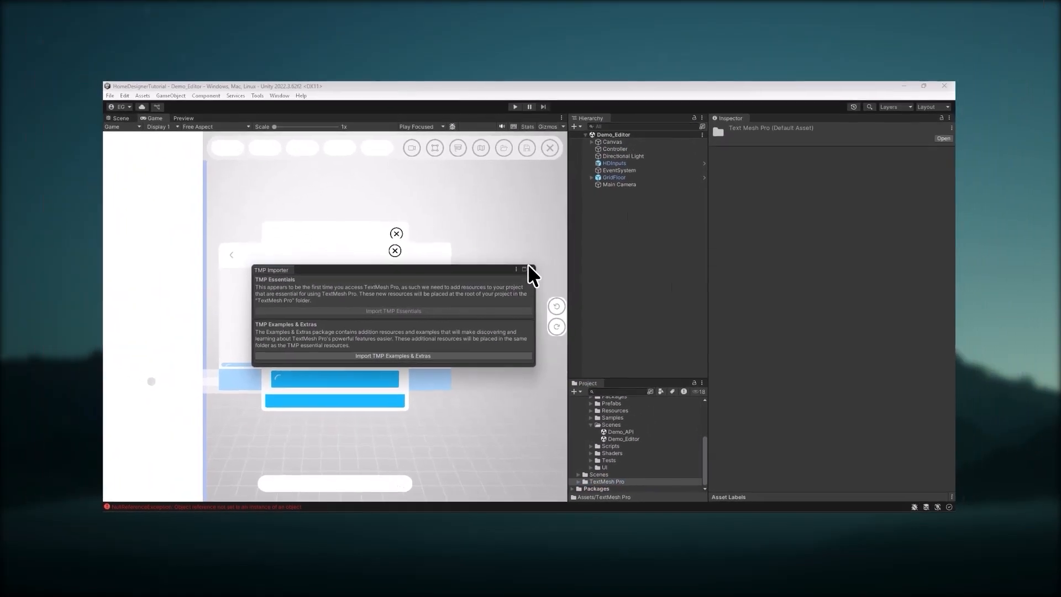
left_click(286, 10)
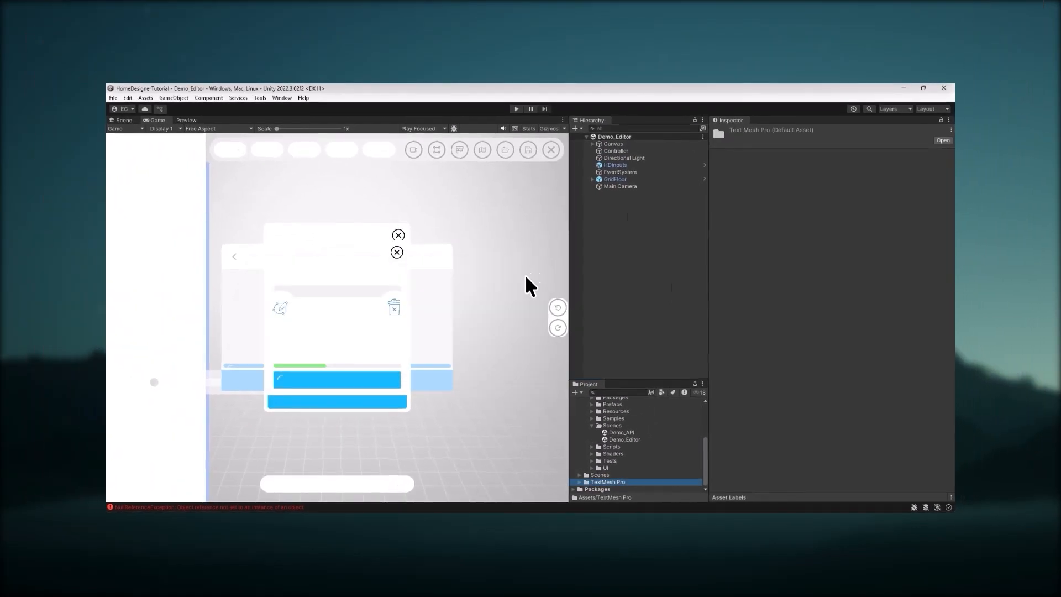
left_click(597, 244)
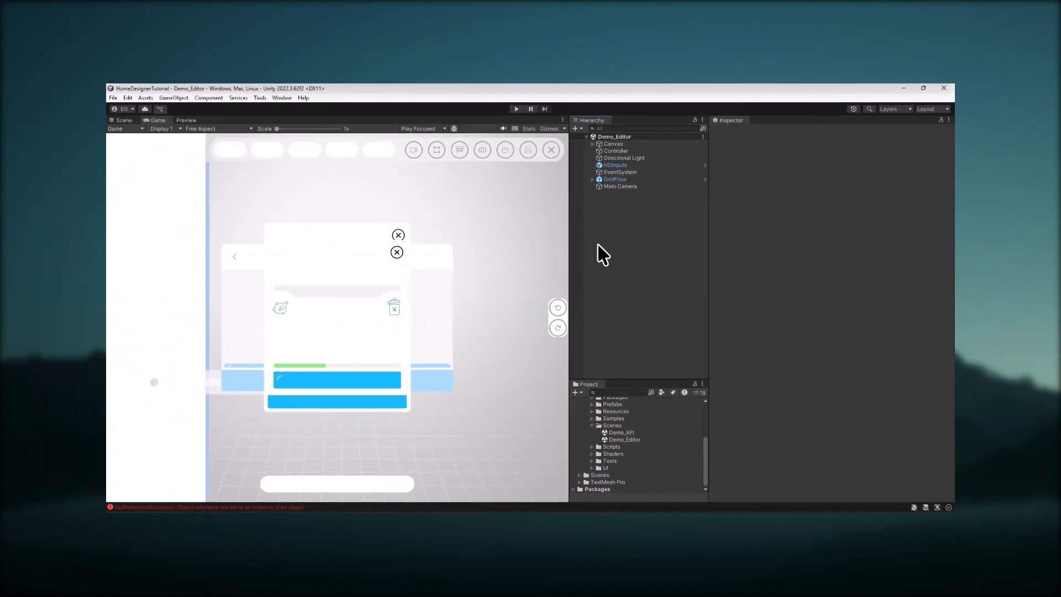
Run the Demo_Editor scene and log in with the prefilled demo account to start a new blank project
left_click(516, 109)
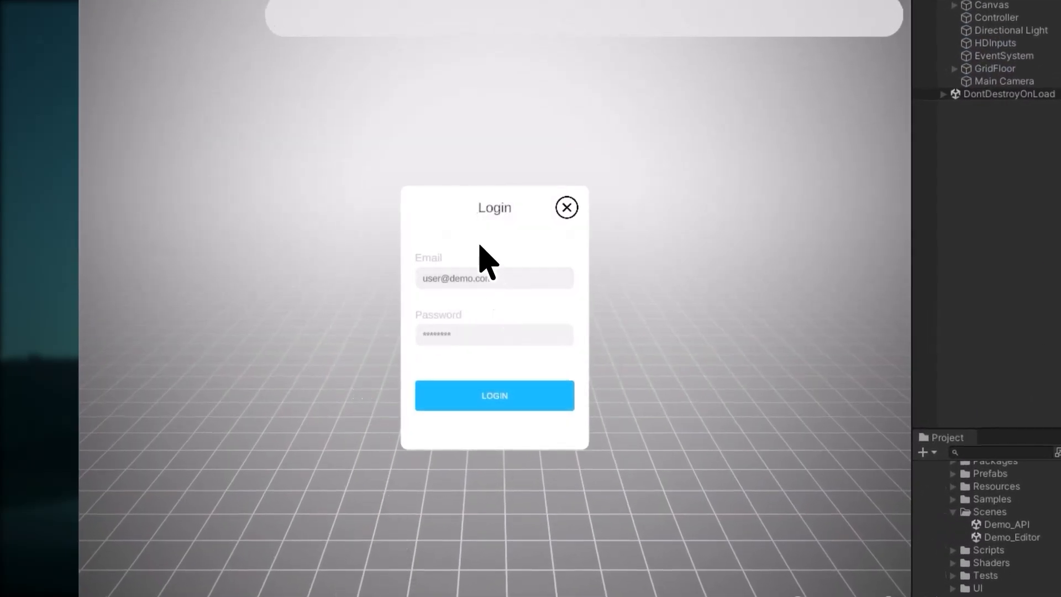
left_click(494, 395)
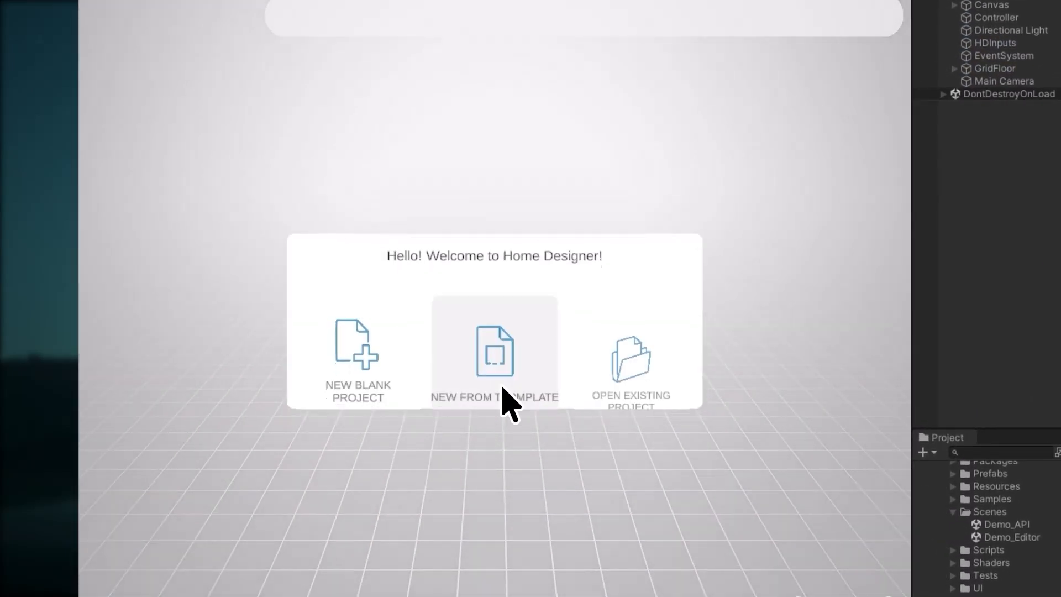
left_click(414, 359)
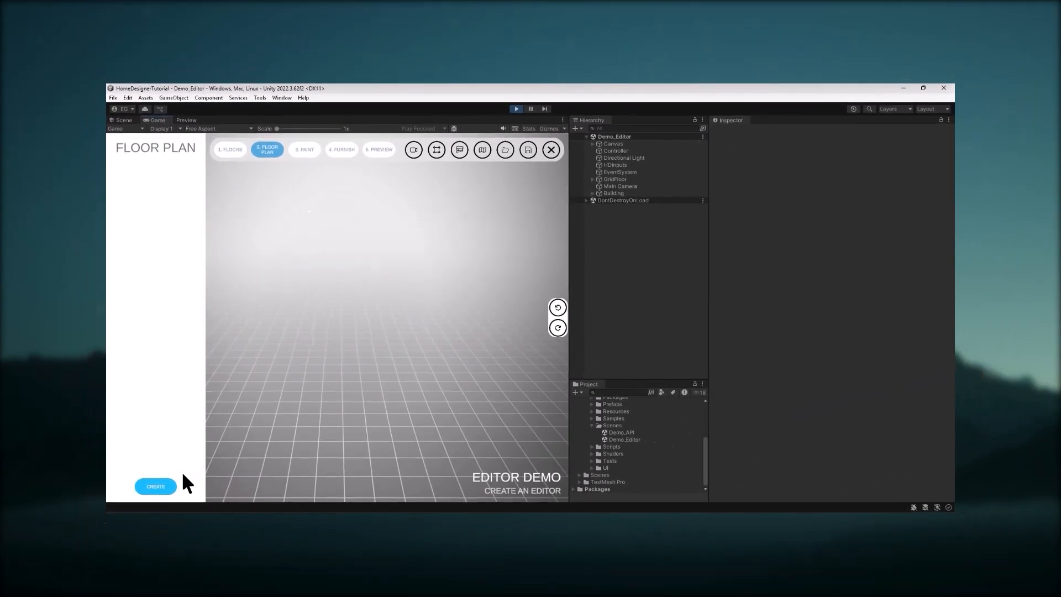
Add a room to the floor plan and draw it with four corner points, making its first wall about 5.5 m long
left_click(173, 488)
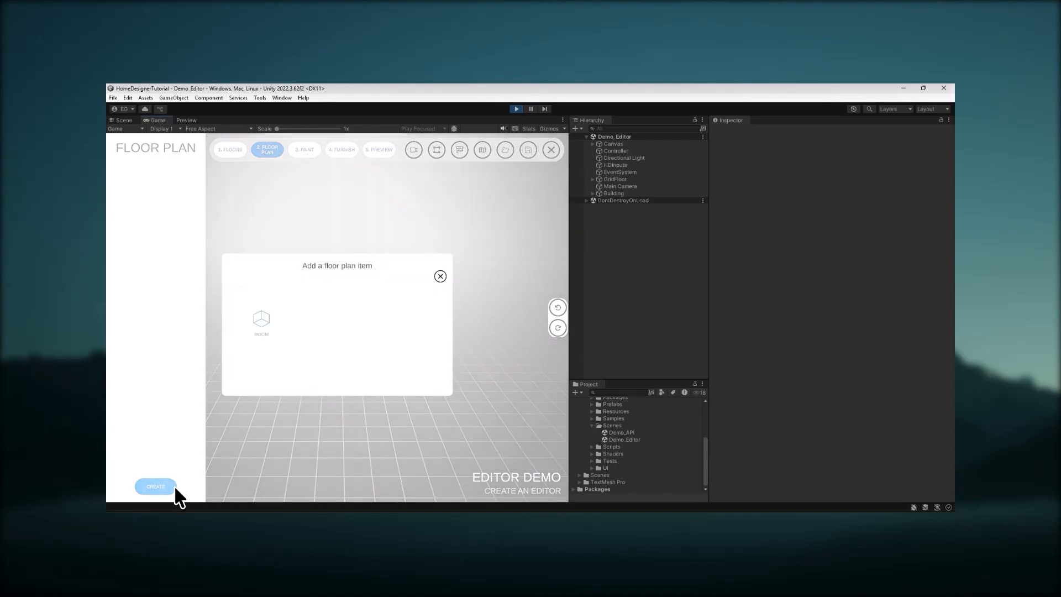
left_click(264, 307)
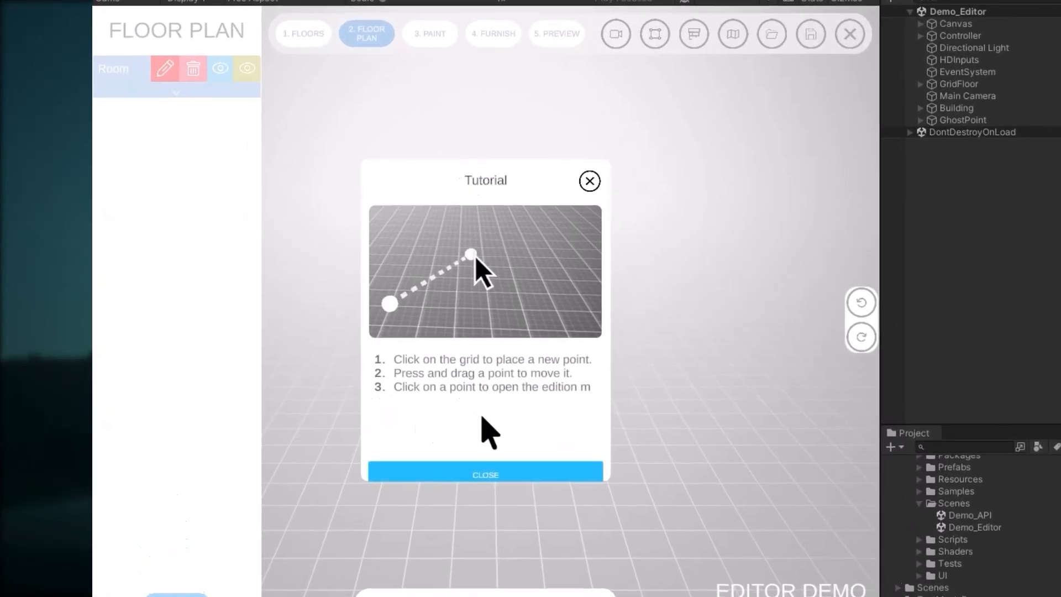
left_click(365, 398)
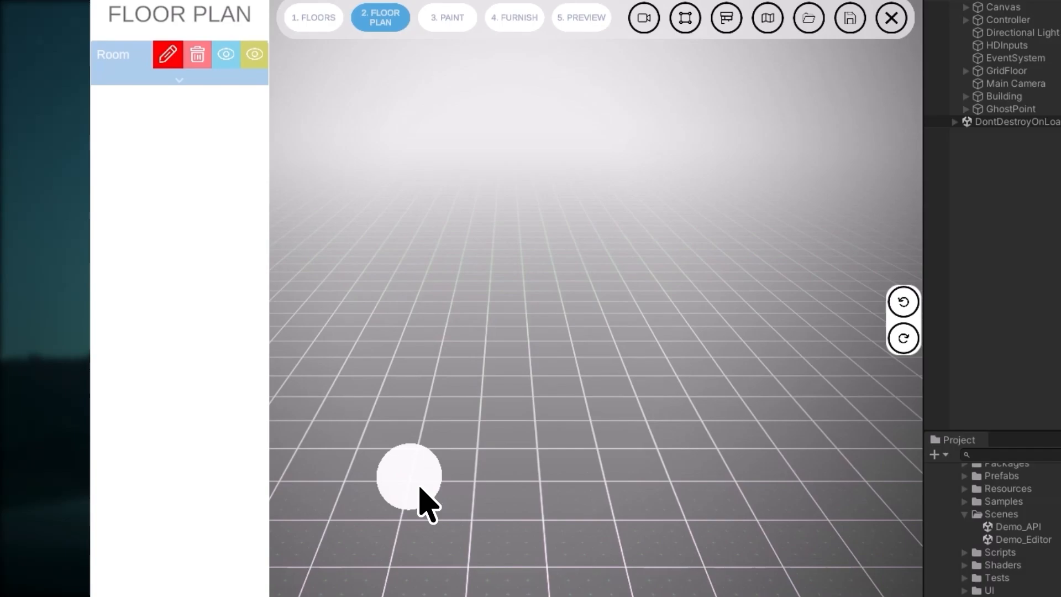
left_click(418, 486)
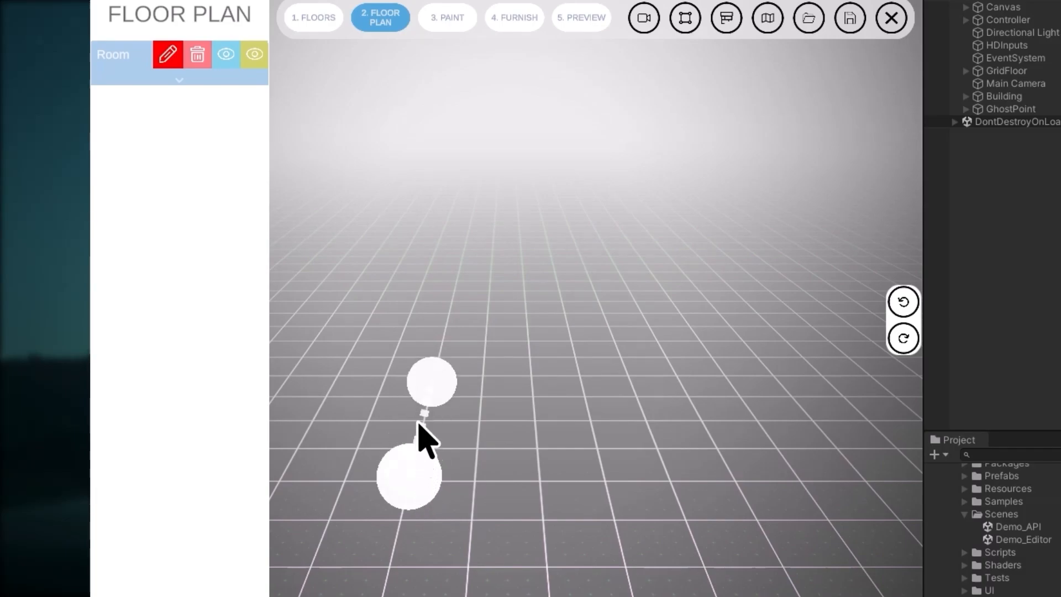
left_click(420, 357)
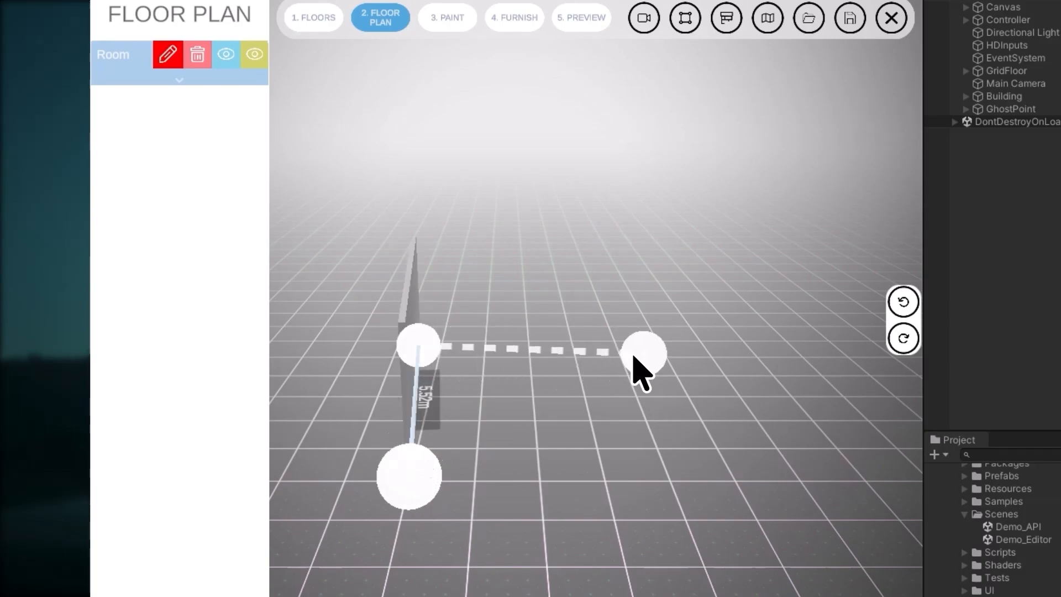
left_click(629, 356)
left_click(656, 480)
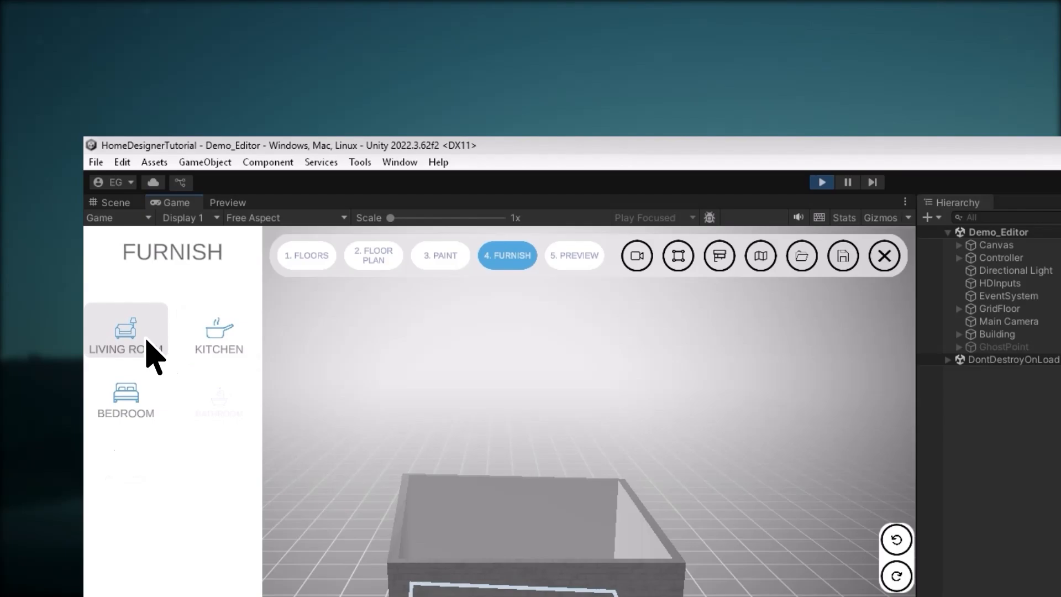
Furnish the room by placing the blue sofa from the living room sofas on its floor
left_click(144, 349)
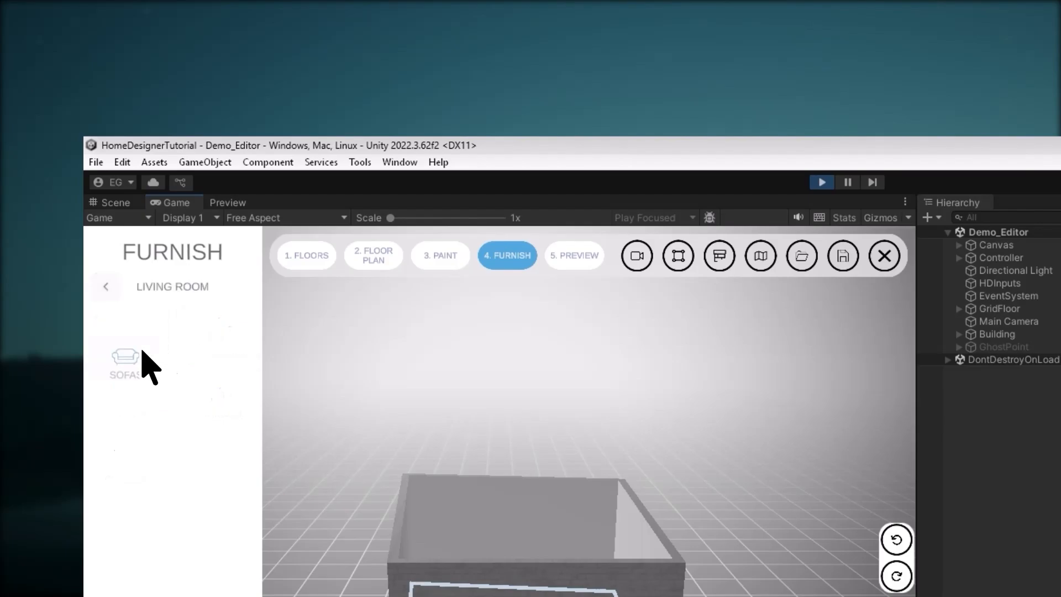
left_click(145, 369)
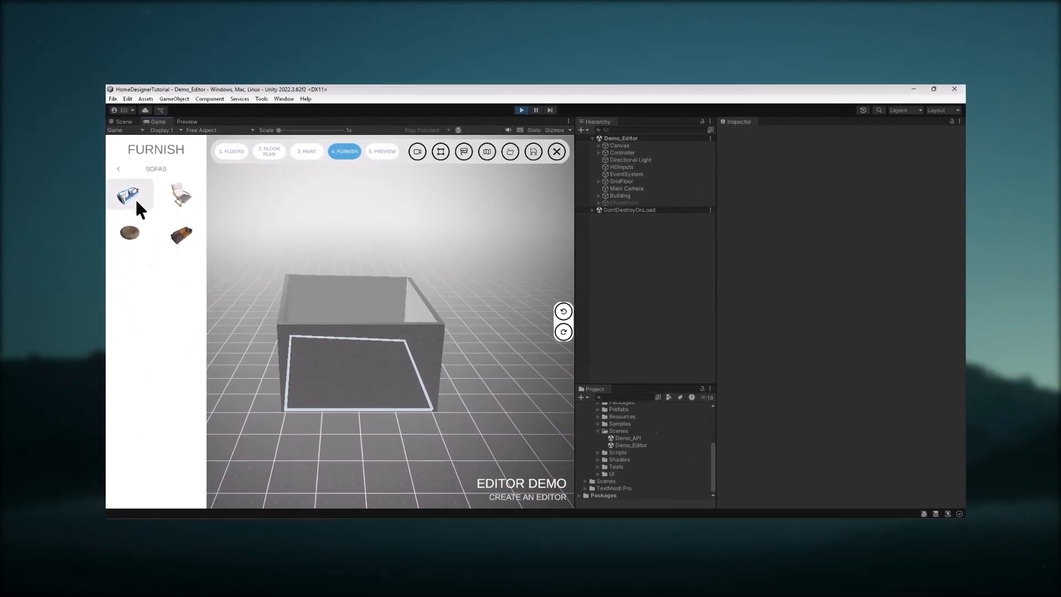
left_click(135, 198)
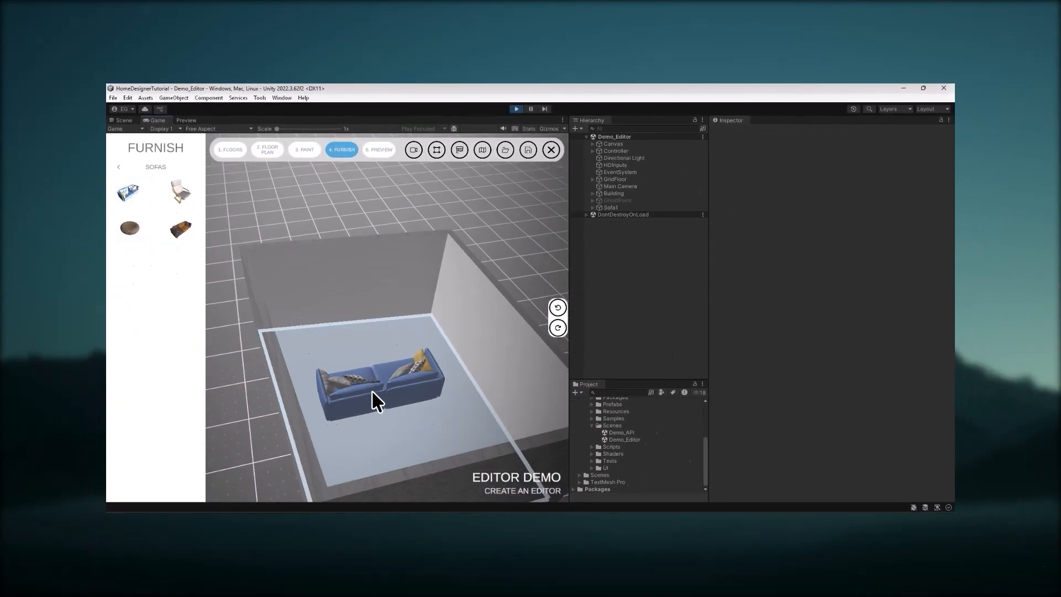
left_click(373, 391)
Hide the exterior walls so that the sofa inside the room can be seen
mouse_move(377, 396)
right_mouse_down()
mouse_move(437, 396)
mouse_move(374, 380)
right_mouse_up()
scroll(373, 359, "up", 4)
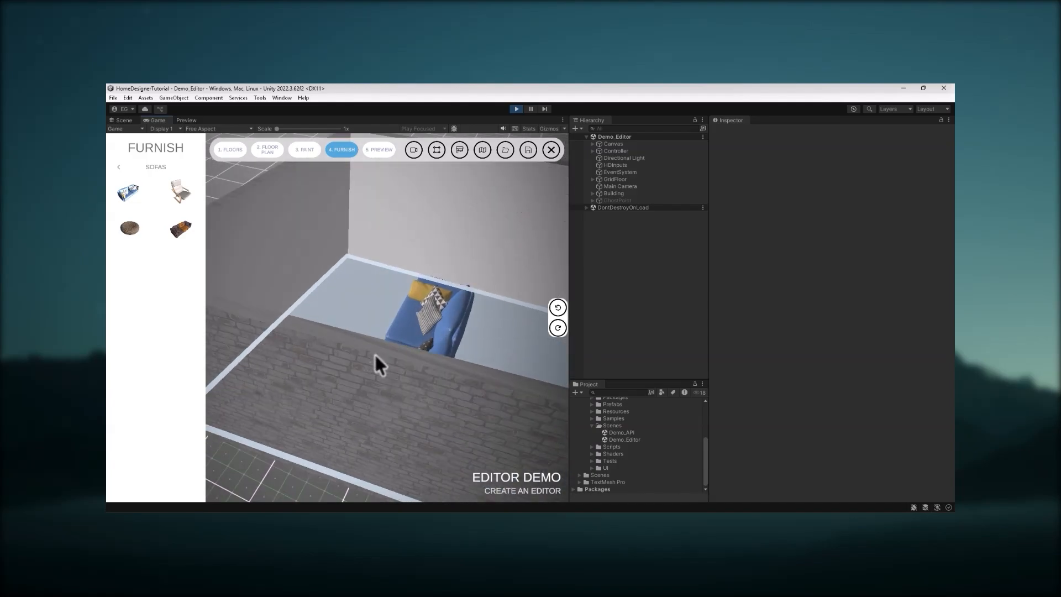
left_click(480, 148)
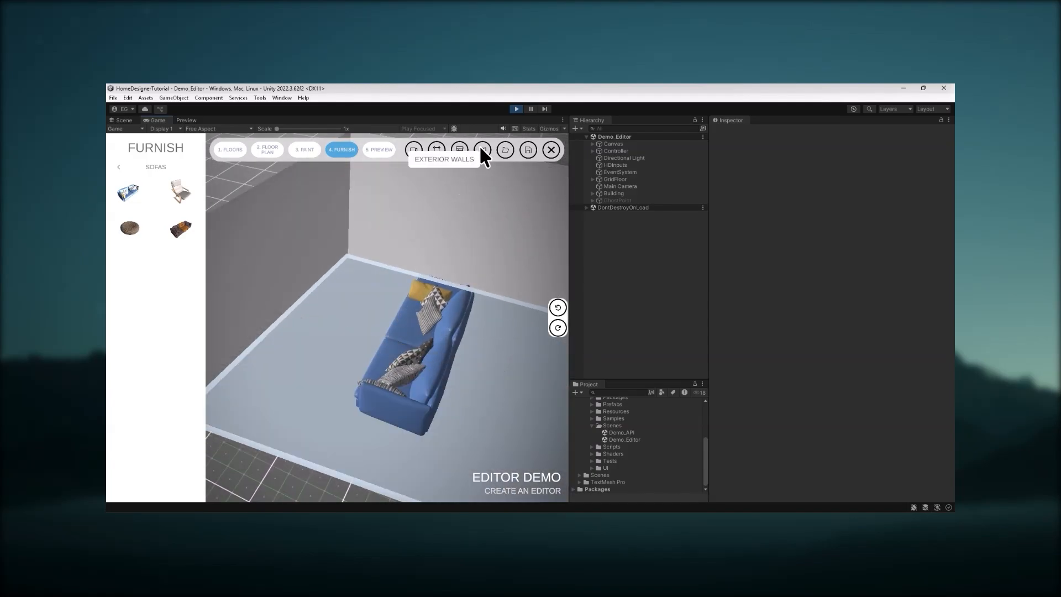
View the edit options of the placed blue sofa, dismiss them, and stop the running scene
right_click_drag(371, 260, 443, 310)
left_click(444, 309)
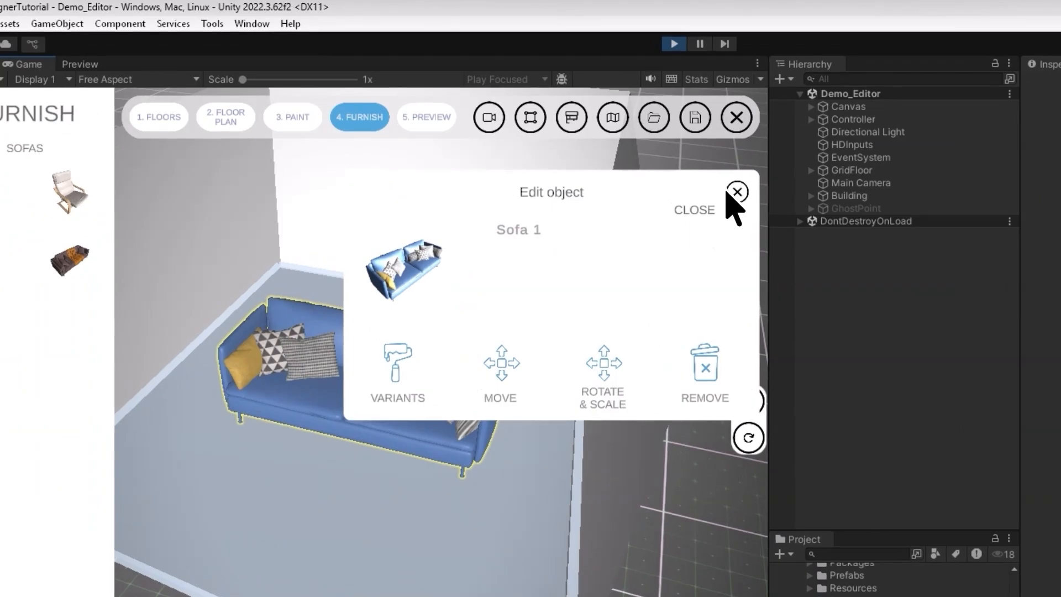
left_click(738, 192)
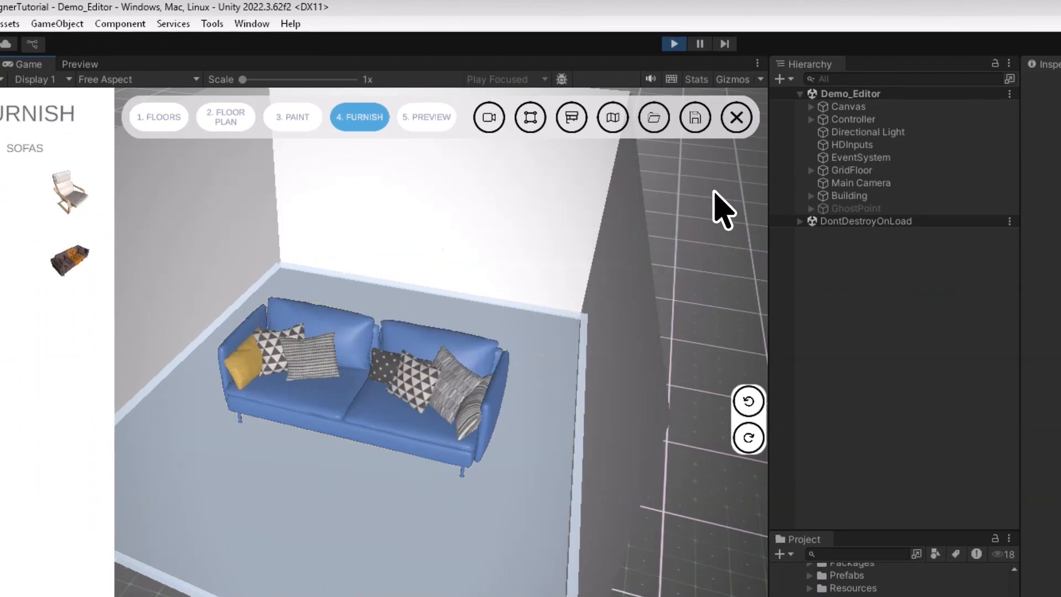
left_click(678, 43)
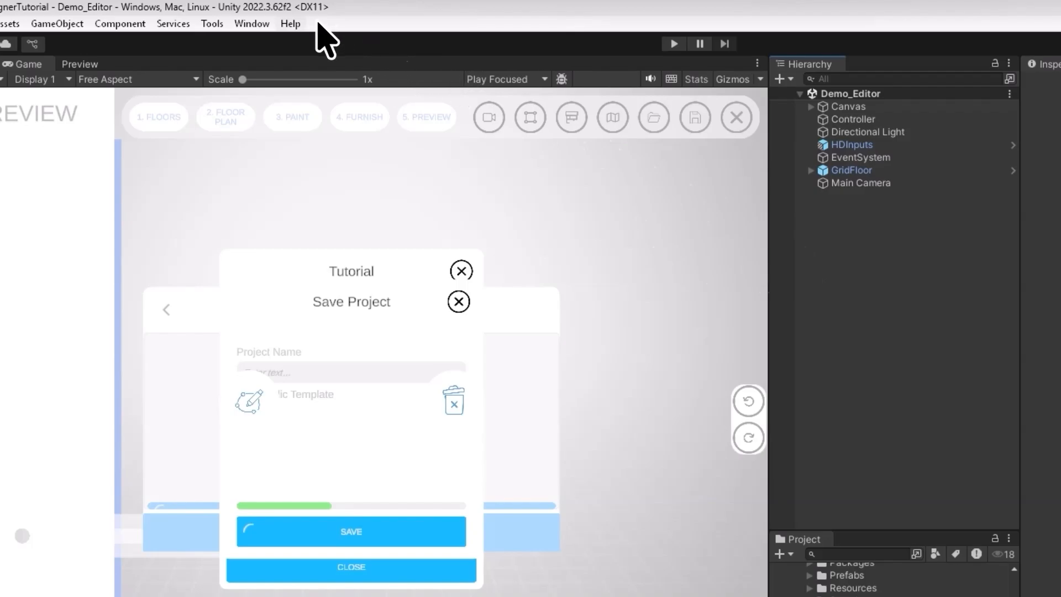
Open the Exoa Home Designer settings and dock them in a widened column between the Game view and the Hierarchy
left_click(252, 23)
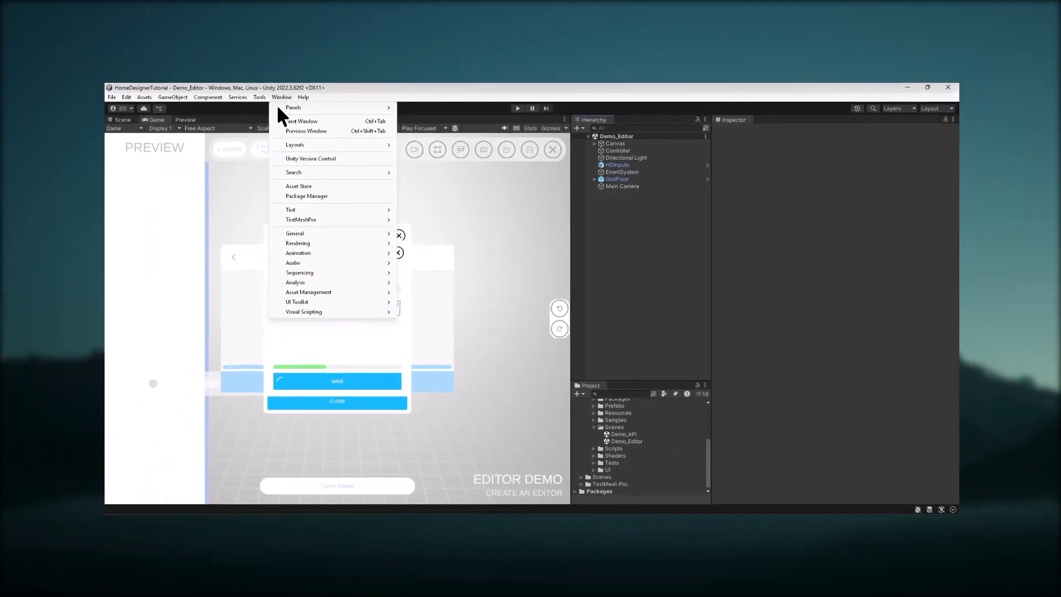
mouse_move(260, 100)
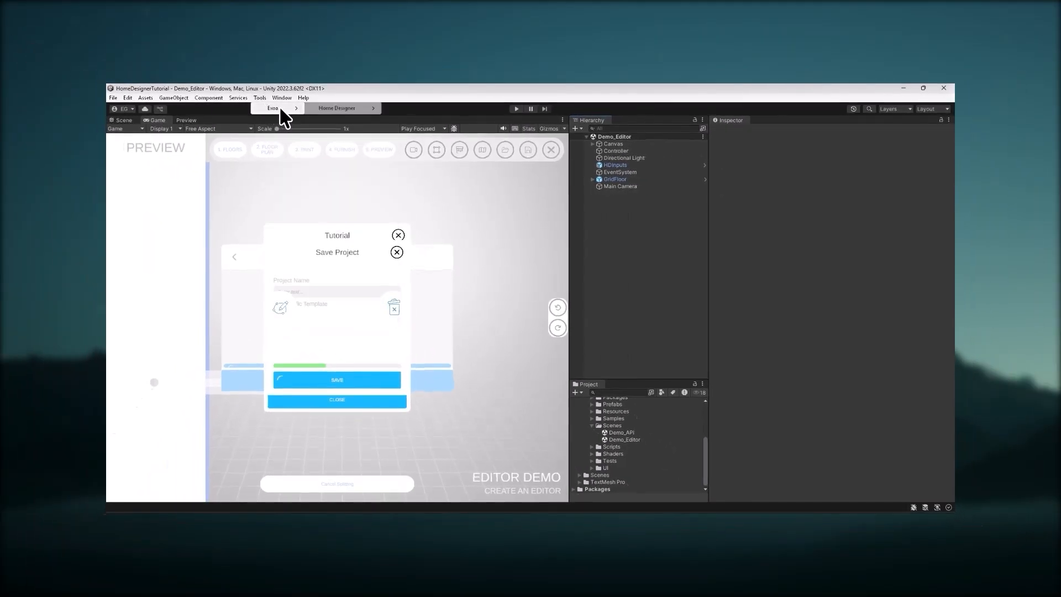
mouse_move(336, 110)
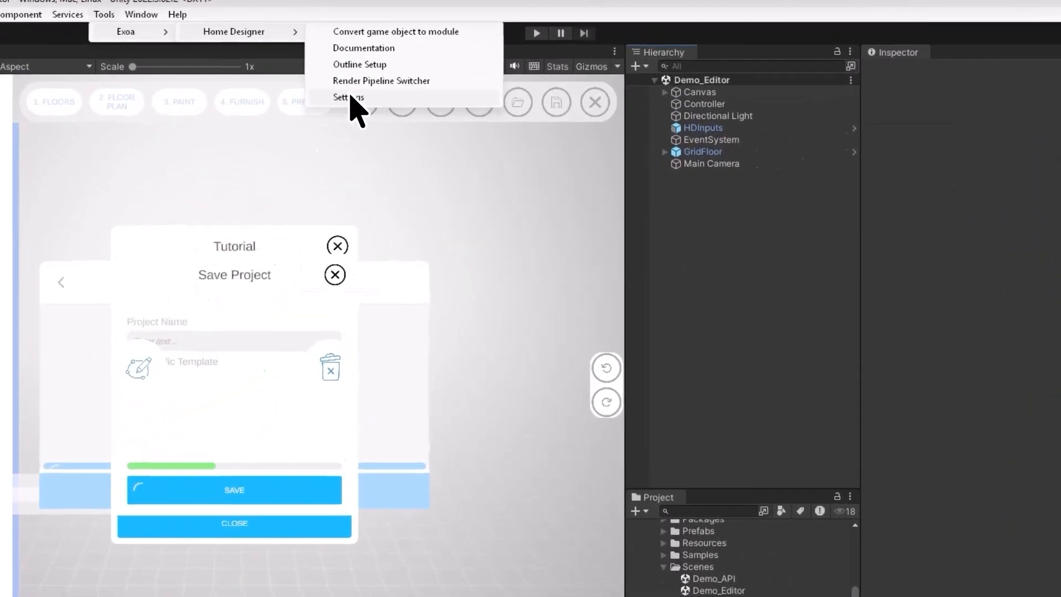
left_click(351, 99)
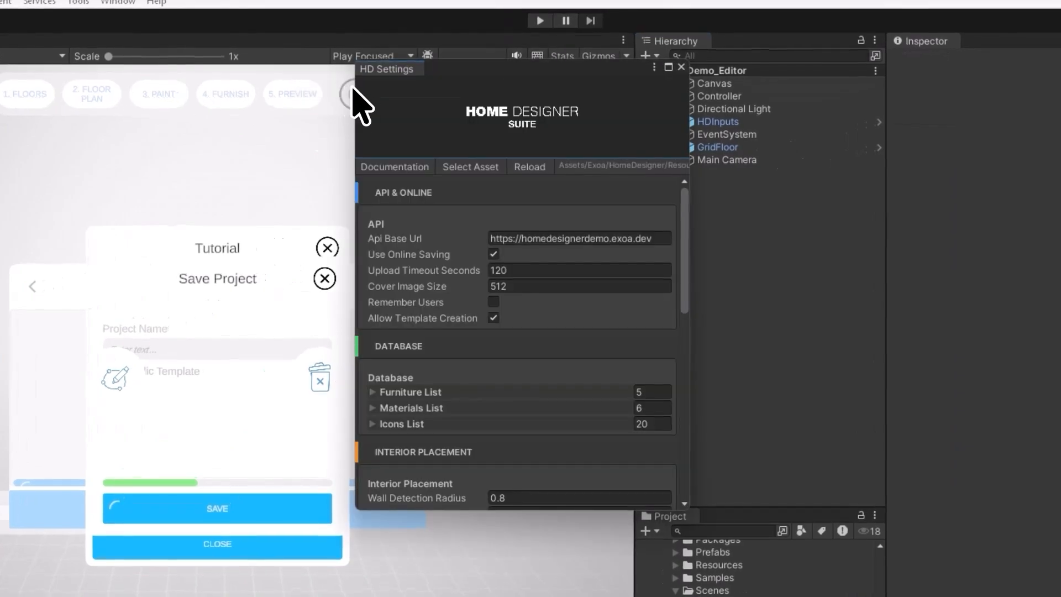
left_click_drag(395, 69, 588, 526)
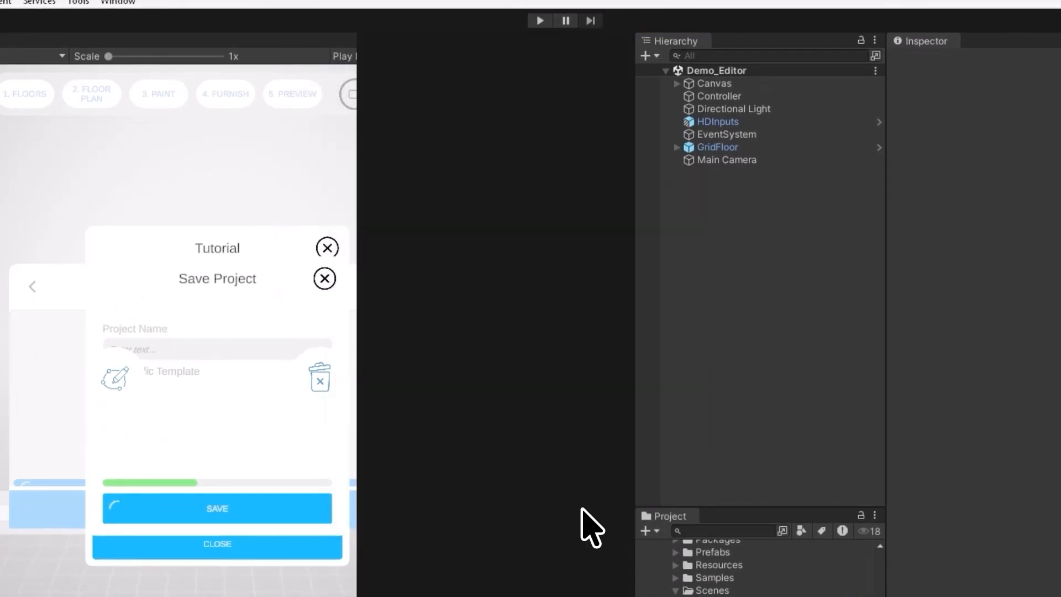
left_click_drag(357, 316, 280, 332)
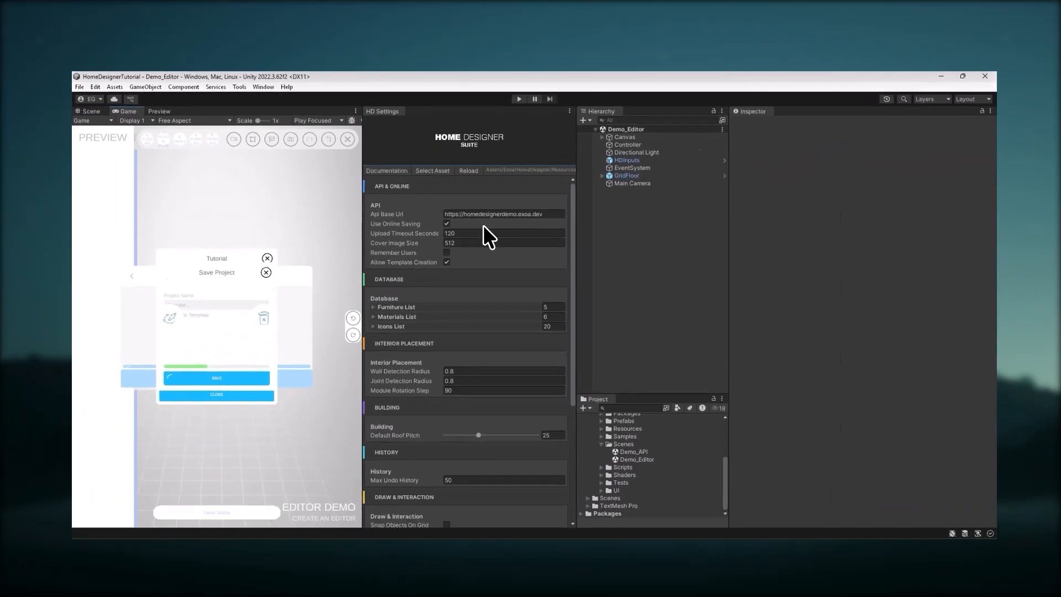
Expand the icons, materials and furniture lists in the Database section of the Home Designer settings to review their entries
scroll(451, 233, "down", 3)
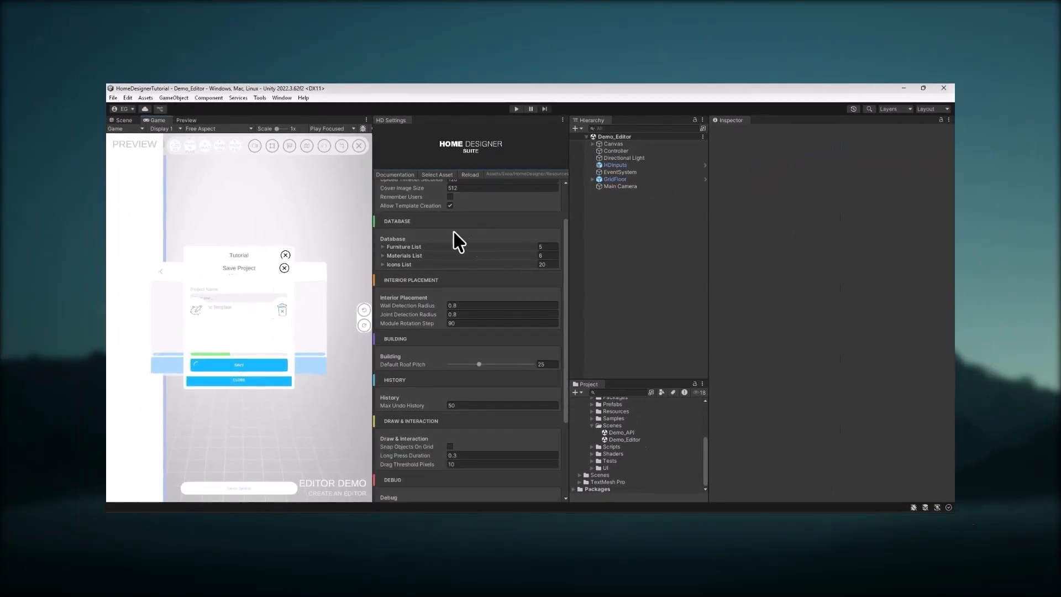
left_click(409, 264)
left_click(410, 255)
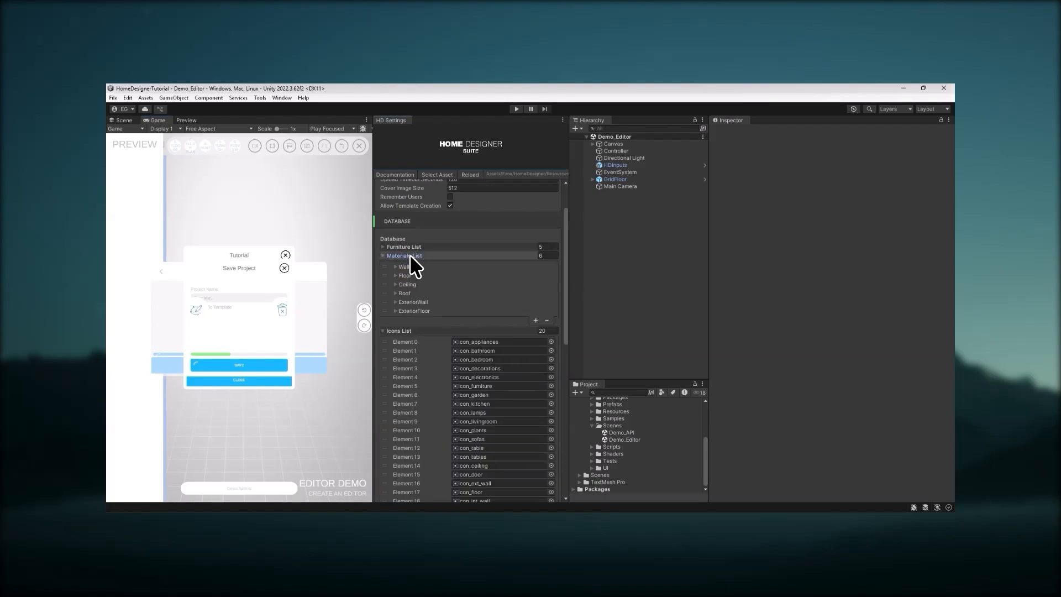
left_click(410, 247)
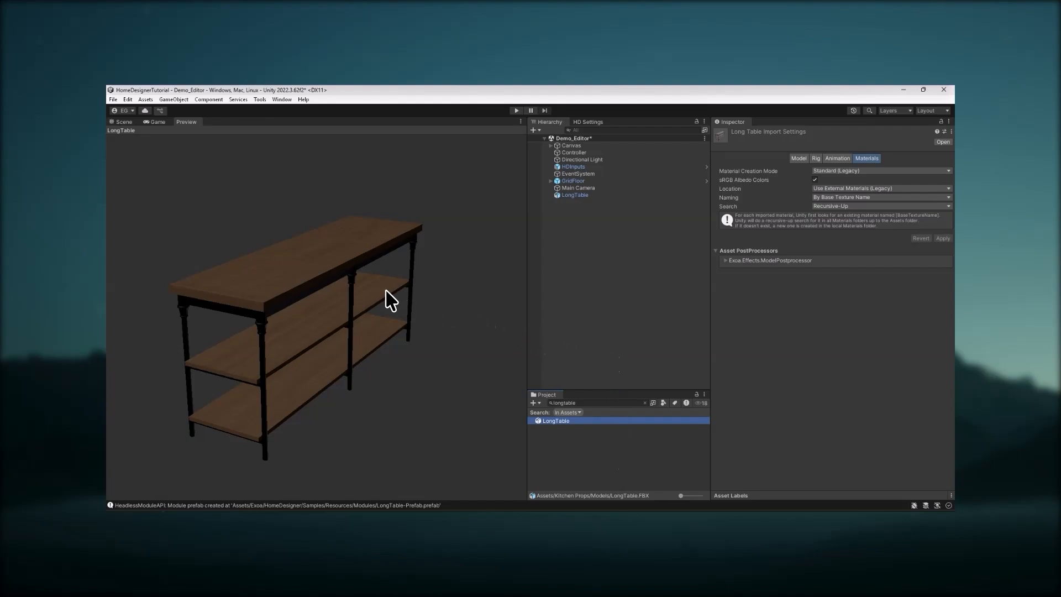
Select the LongTable model from the longtable search results, inspect its preview, and convert it to a Home Designer module
left_click_drag(383, 299, 507, 416)
left_click(558, 421)
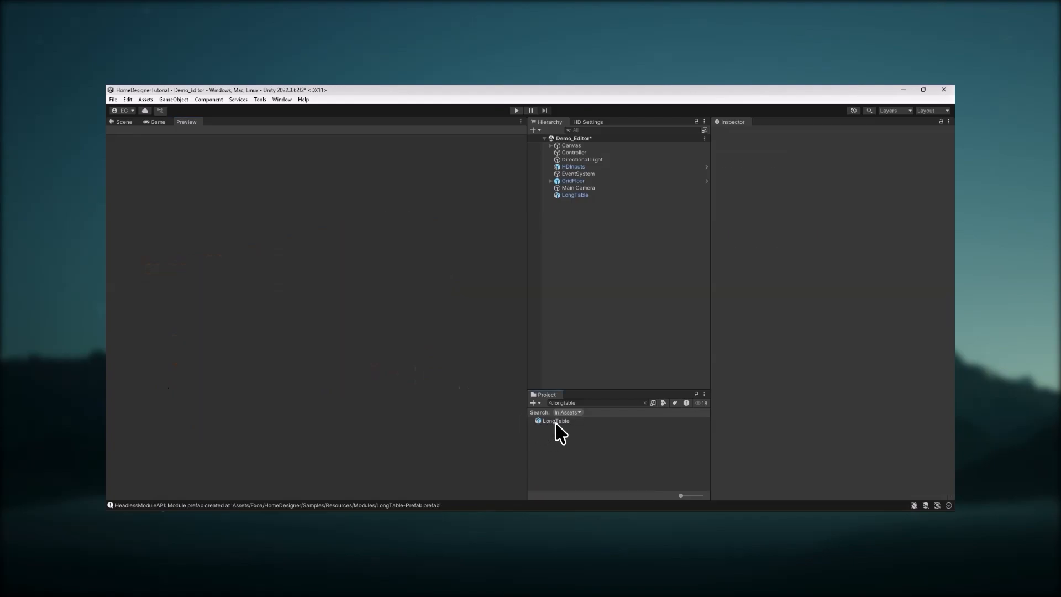
left_click_drag(437, 329, 276, 276)
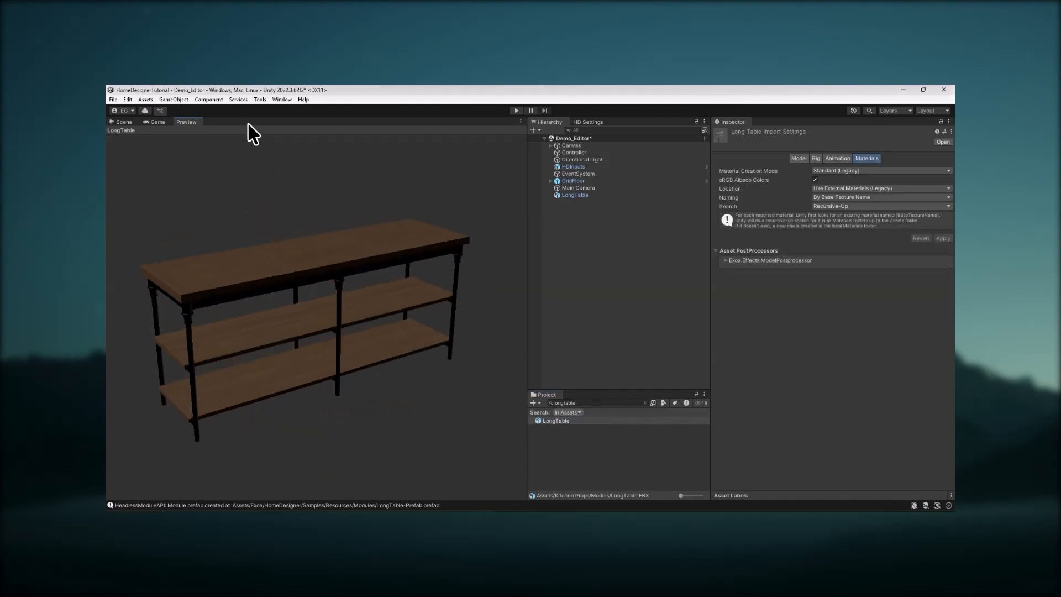
mouse_move(273, 109)
mouse_move(338, 110)
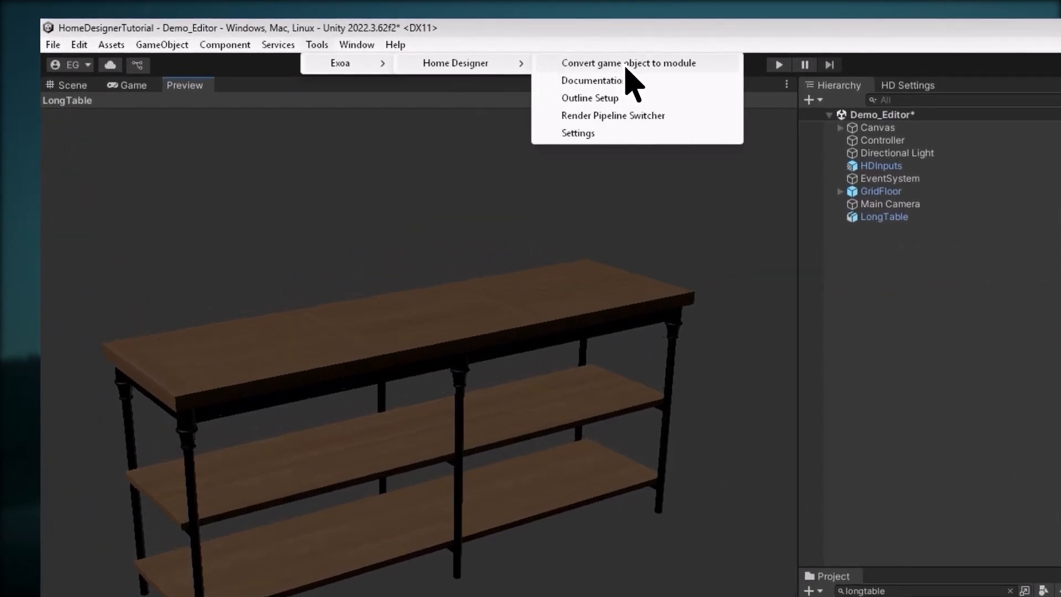
left_click(631, 64)
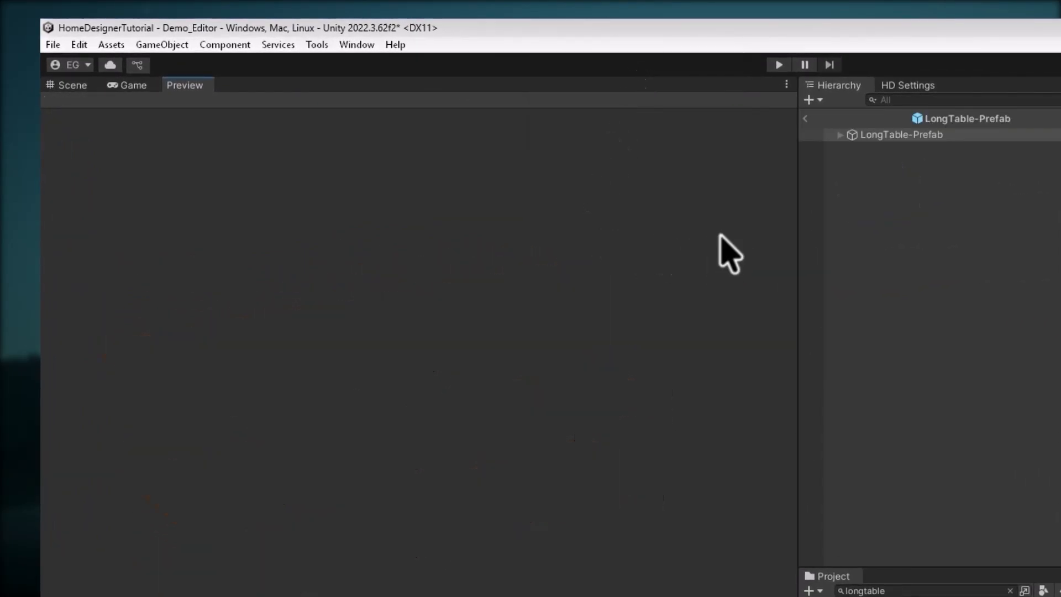
View LongTable-Prefab in the scene, expand its hierarchy, and inspect its LongTable and Collider children
left_click(62, 84)
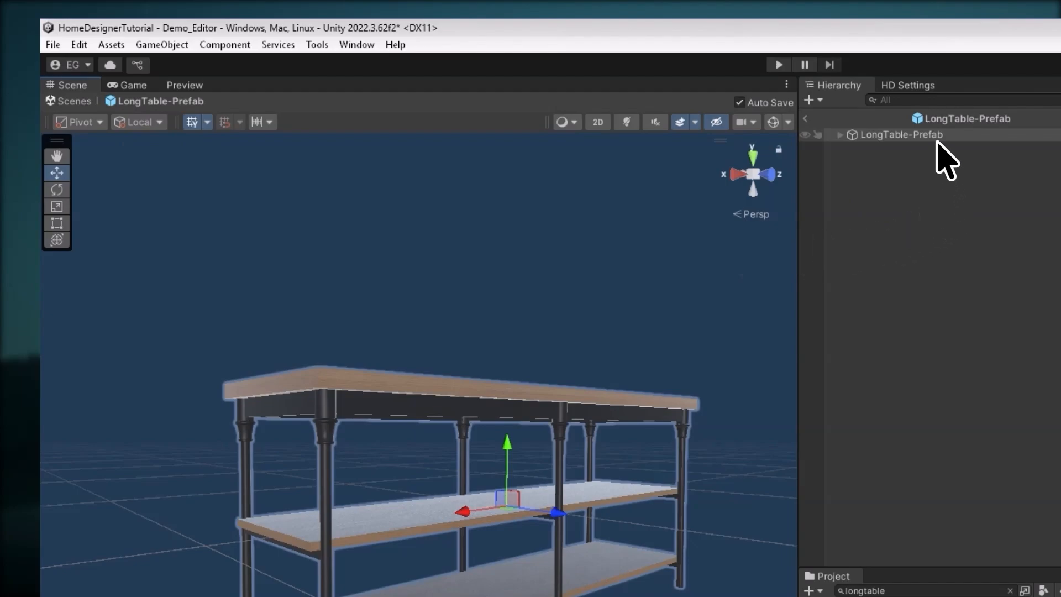
left_click(869, 135)
left_click(840, 135)
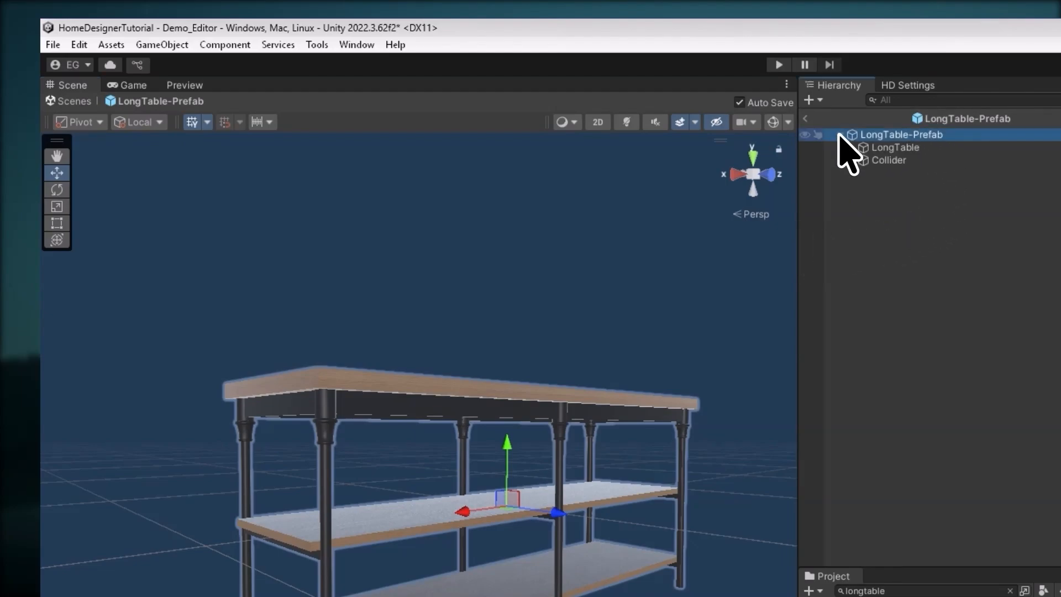
left_click(882, 147)
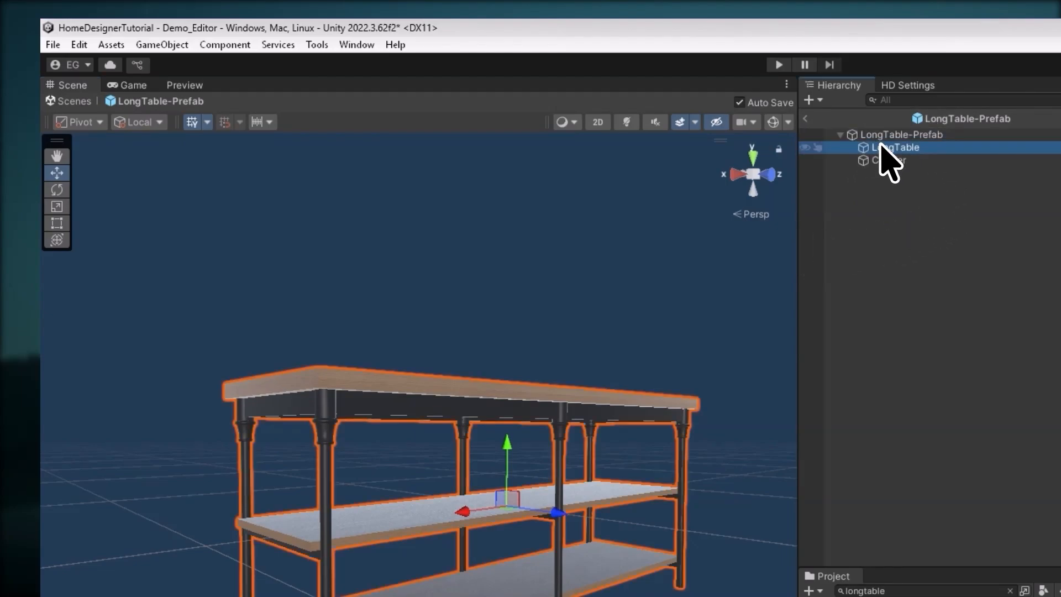
left_click(884, 160)
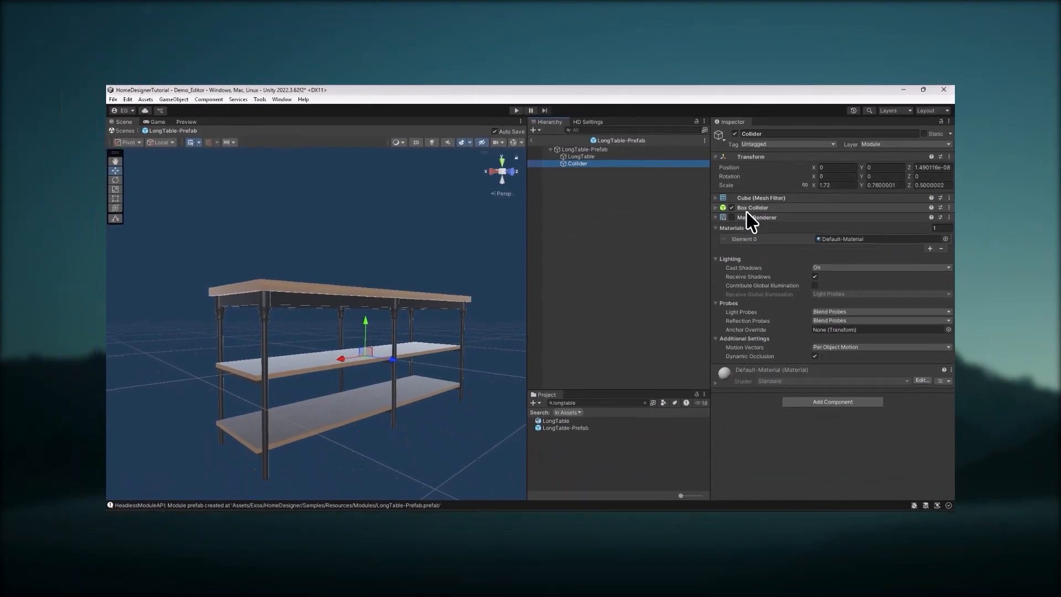
Enable the Collider's Mesh Renderer and examine from several angles how its box encloses the table
left_click(732, 217)
scroll(437, 291, "up", 2)
left_click_drag(434, 291, 414, 304, "alt")
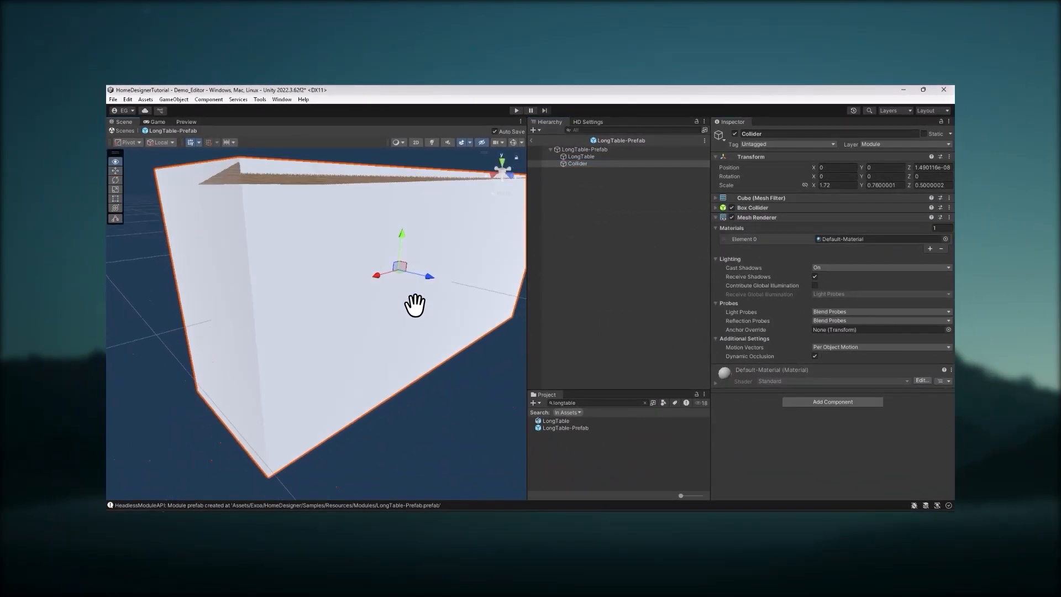
scroll(416, 315, "down", 2)
middle_click_drag(415, 304, 427, 367)
scroll(427, 367, "up", 2)
left_click_drag(427, 367, 274, 278, "alt")
scroll(431, 357, "up", 3)
scroll(274, 279, "down", 4)
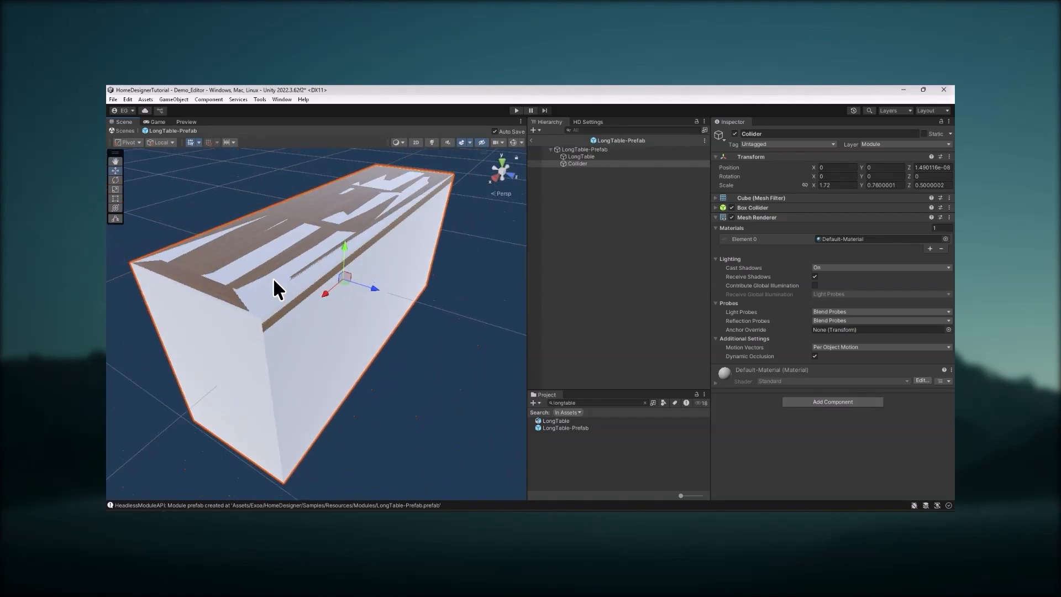
middle_click_drag(307, 286, 384, 305)
scroll(338, 295, "up", 3)
scroll(418, 260, "down", 3)
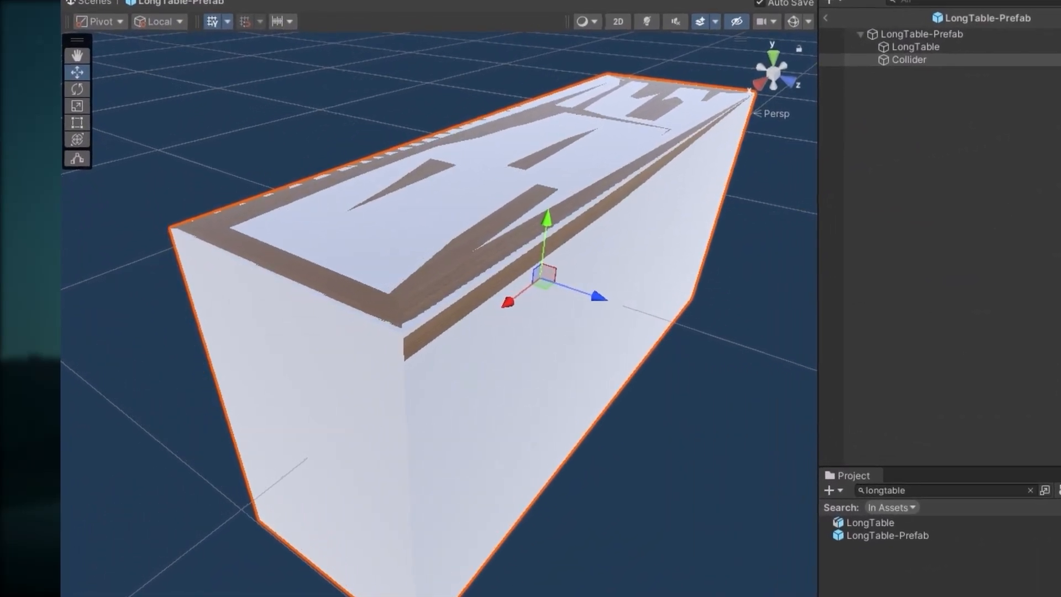
Select the LongTable child and examine where its pivot sits relative to the table's legs and the ground grid
left_click(918, 48)
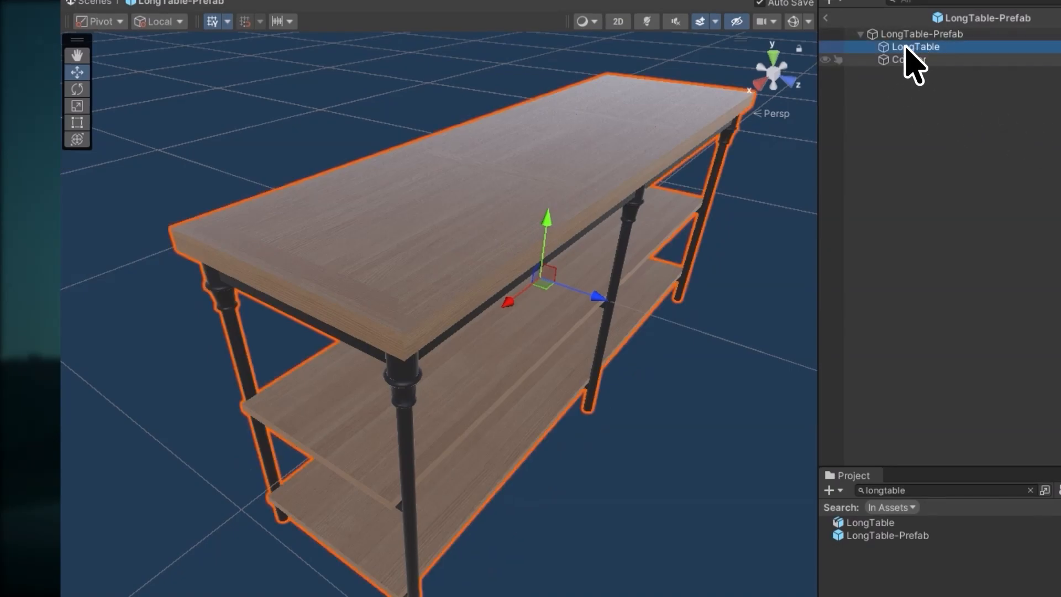
right_click_drag(728, 244, 584, 248)
middle_click_drag(584, 248, 589, 209)
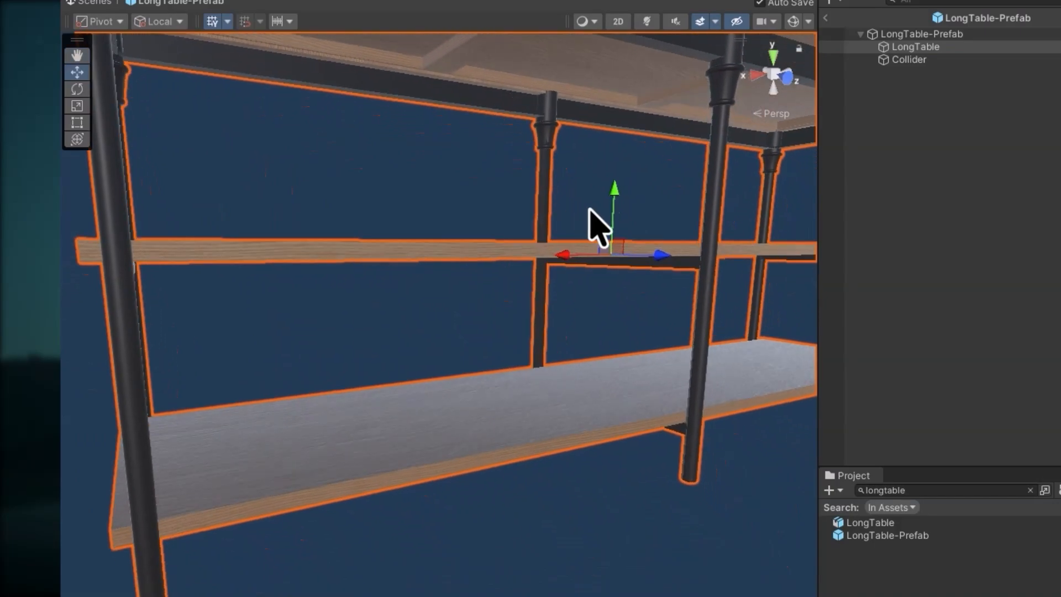
middle_click_drag(620, 245, 651, 283)
scroll(651, 299, "up", 2)
scroll(660, 326, "down", 3)
middle_click_drag(669, 375, 676, 257)
middle_click_drag(491, 371, 585, 325)
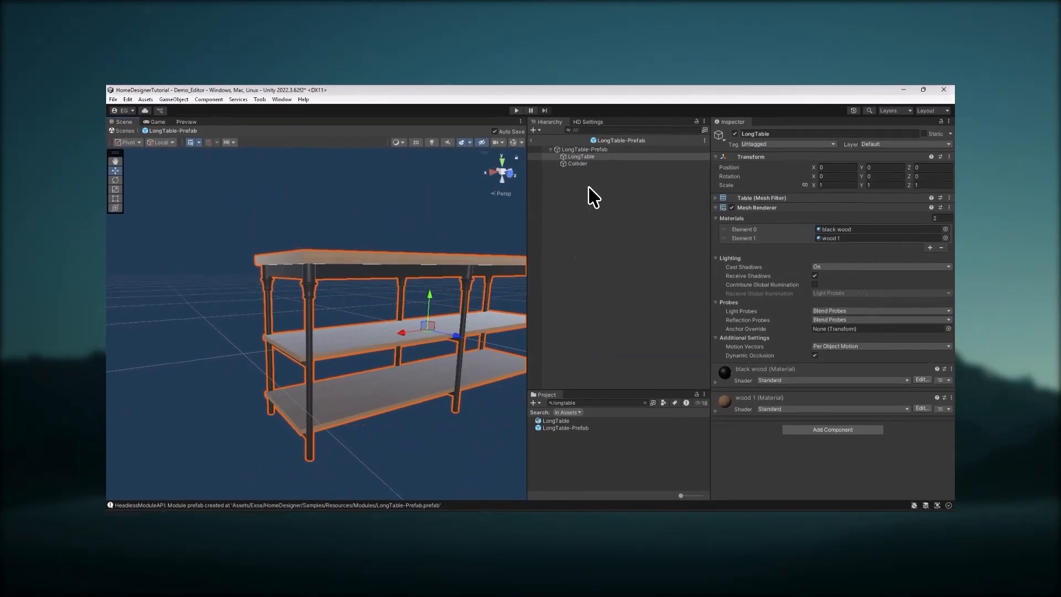
Set the Y position of both the LongTable and Collider children to 0.4 and check the legs against the ground grid
left_click(588, 164)
left_click(589, 157, "ctrl")
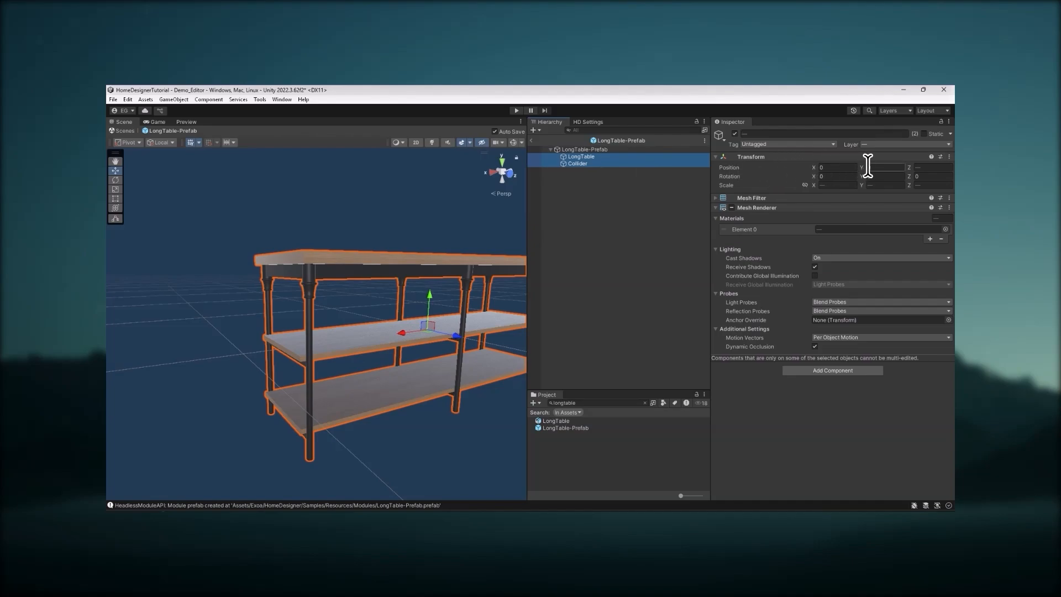
type("4")
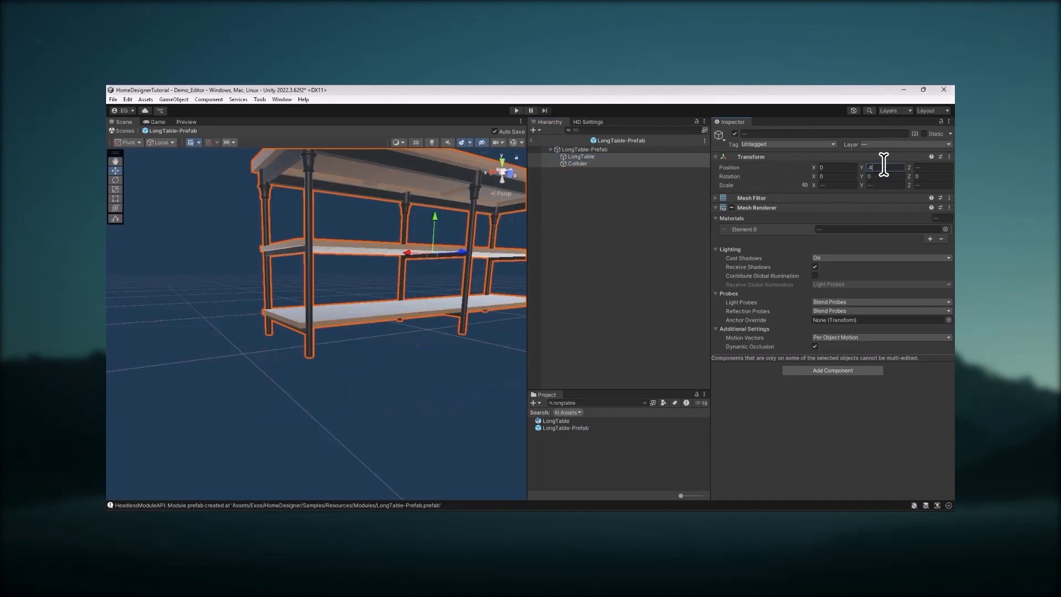
scroll(410, 307, "up", 3)
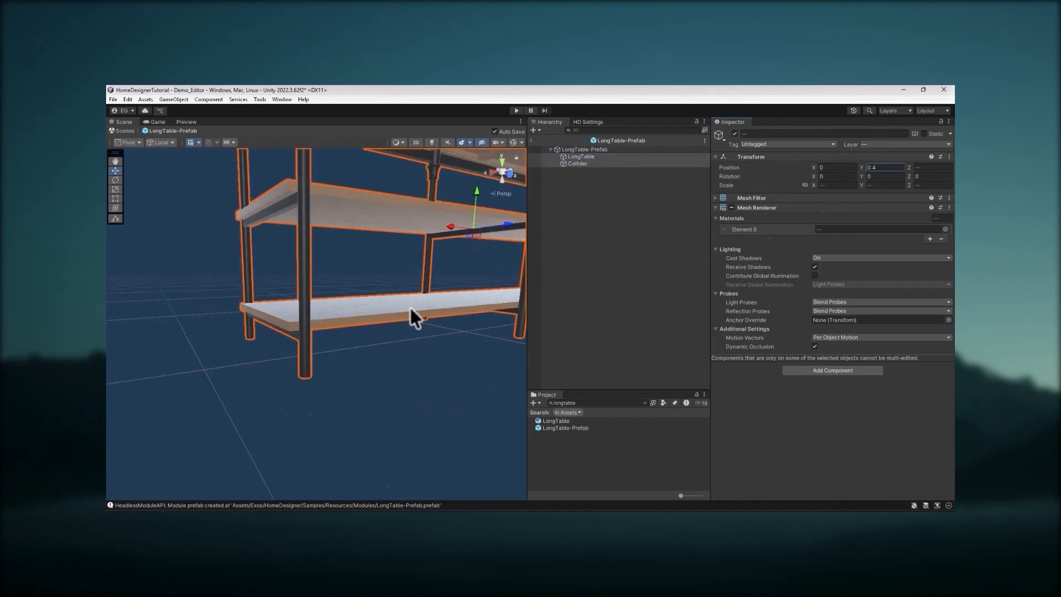
middle_click_drag(358, 382, 348, 340)
scroll(355, 311, "up", 3)
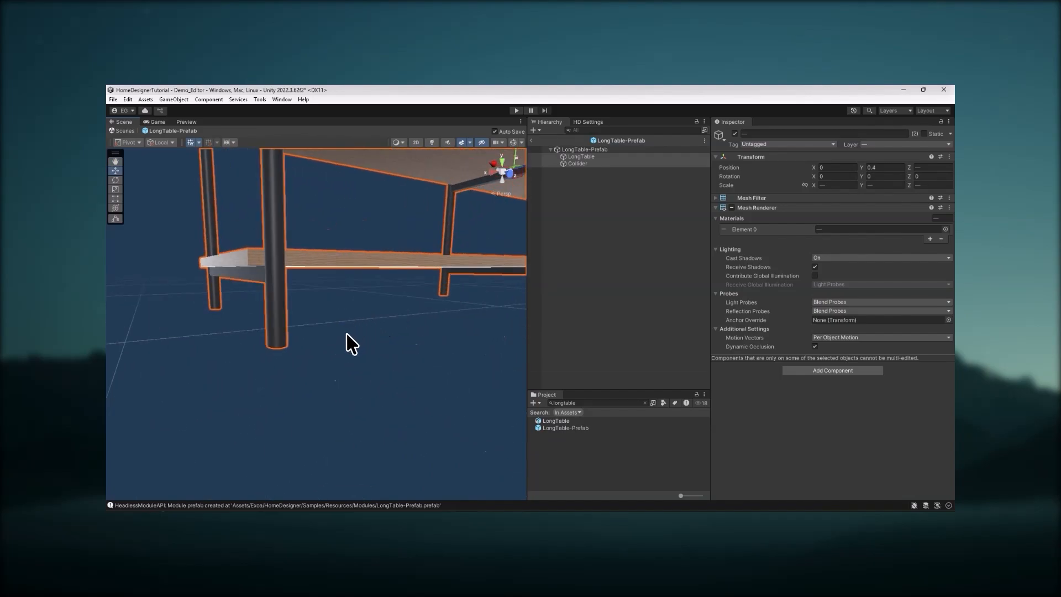
scroll(401, 327, "down", 4)
left_click_drag(400, 327, 359, 362, "alt")
scroll(359, 362, "down", 2)
middle_click_drag(360, 381, 392, 365)
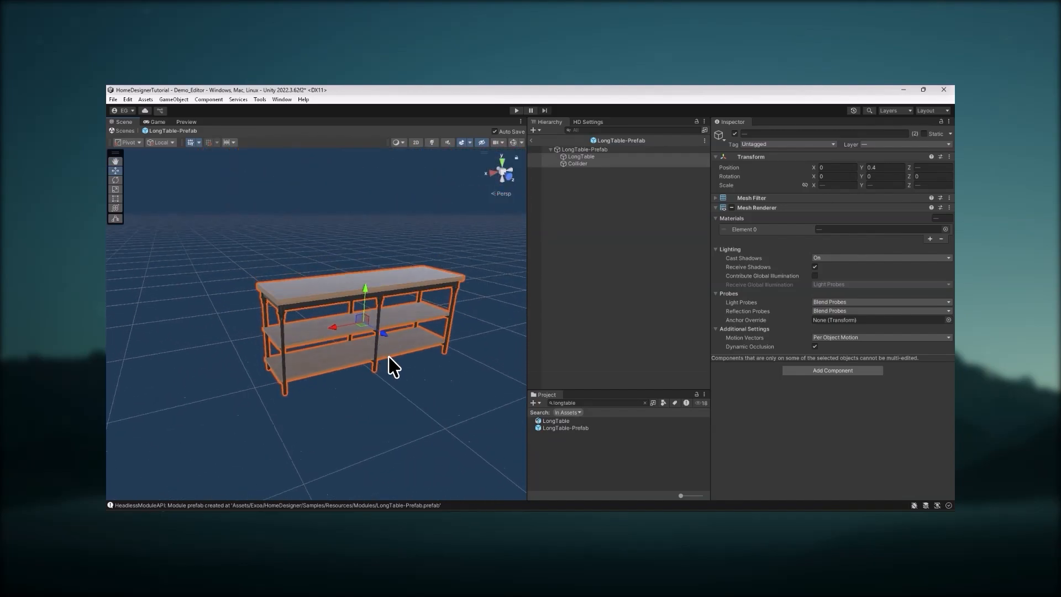
Expand the Module Controller of the LongTable-Prefab root and fix its tag and layer
left_click(585, 149)
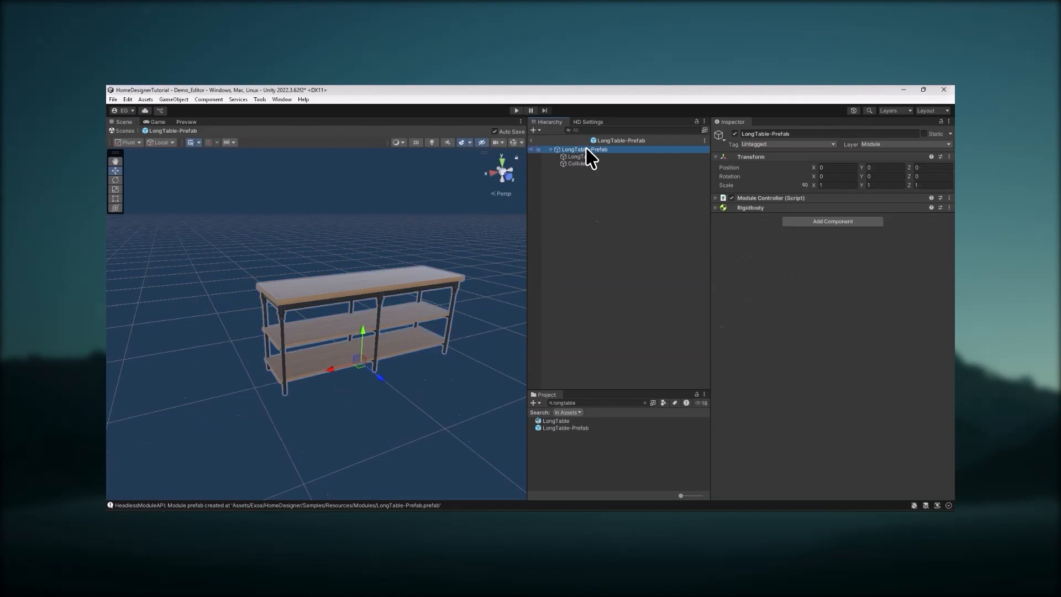
left_click(765, 199)
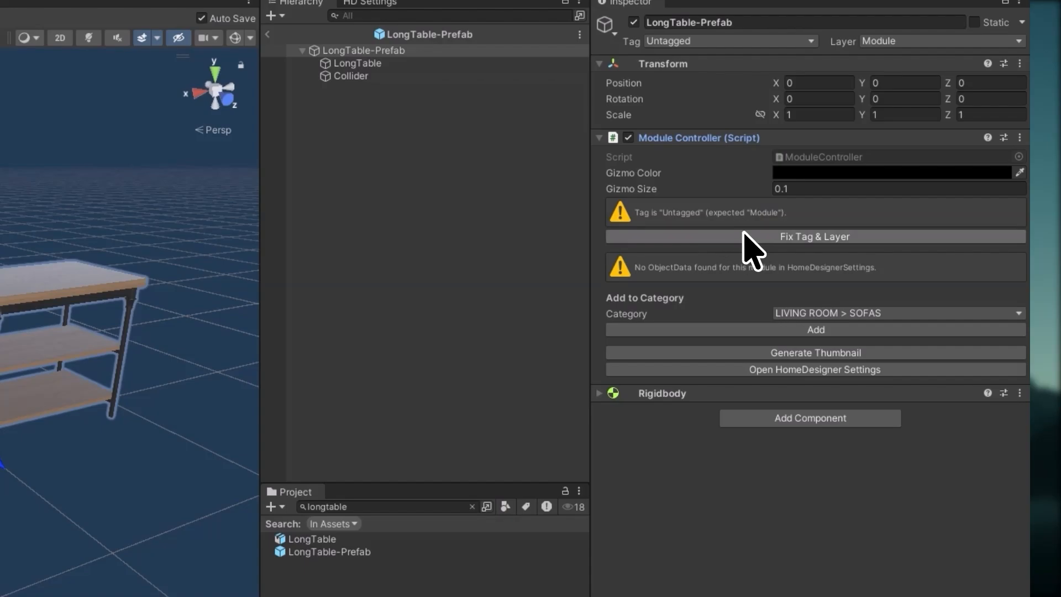
left_click(775, 236)
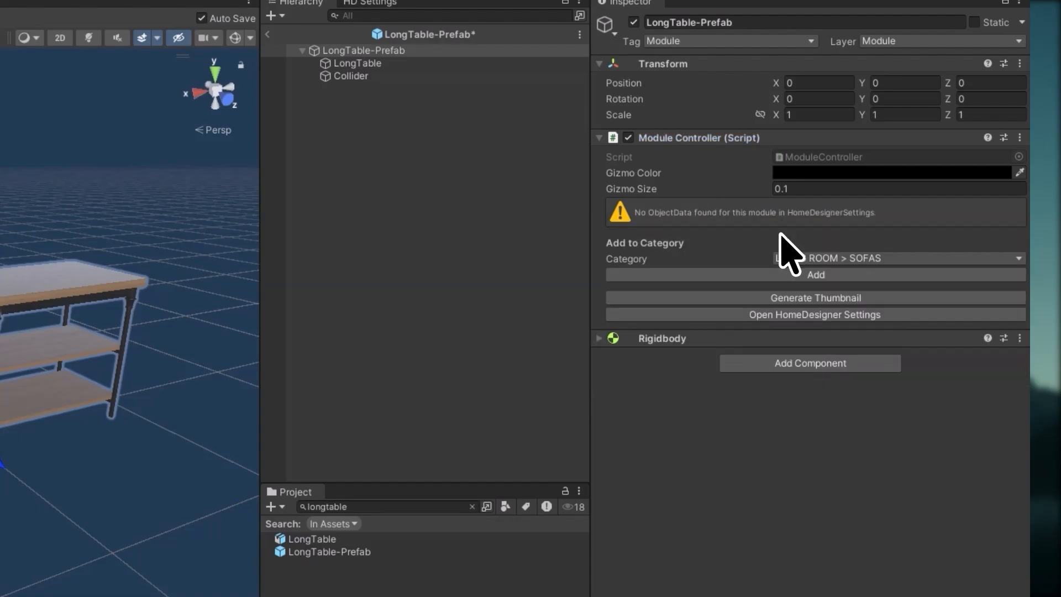
Add the long table module to the KITCHEN > FURNITURE category
left_click(638, 257)
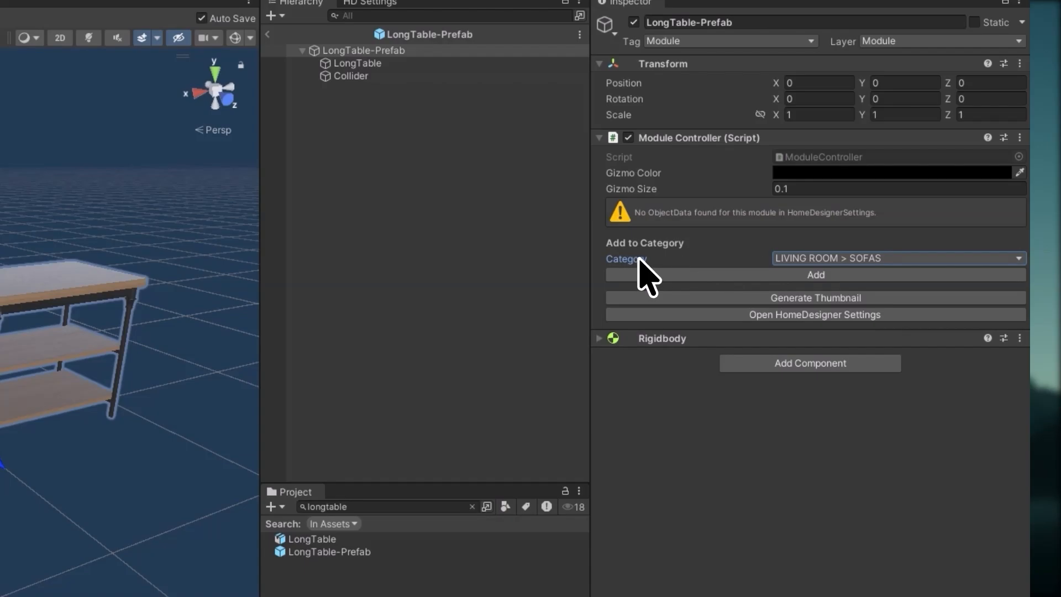
left_click(782, 260)
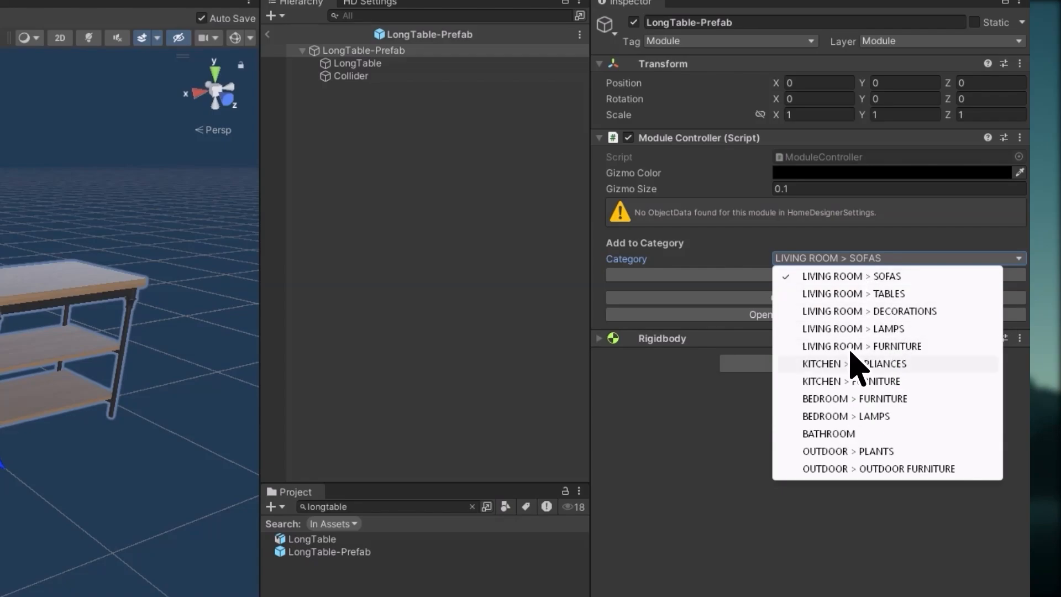
left_click(850, 381)
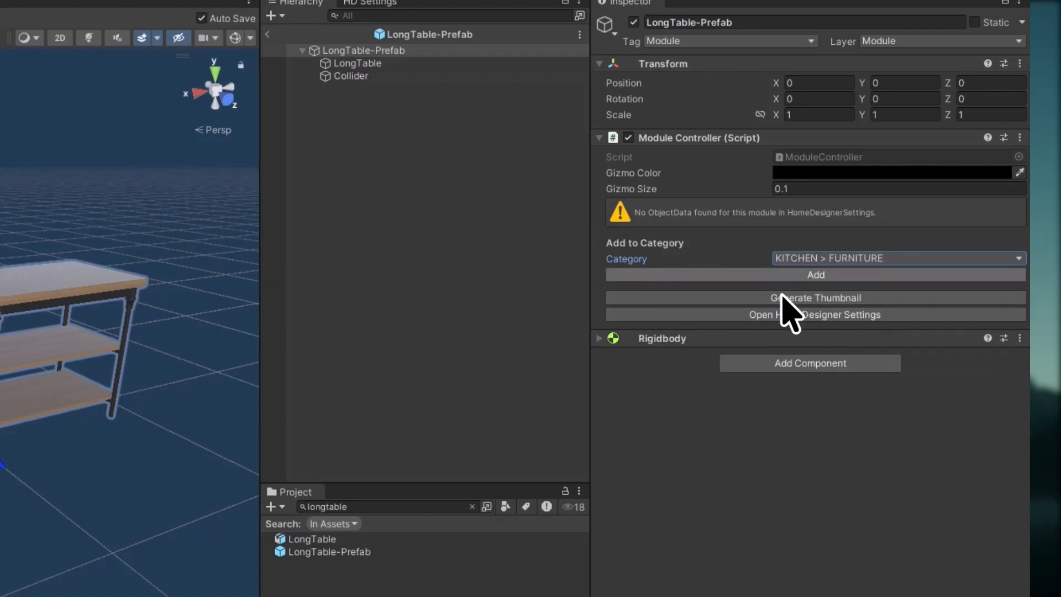
left_click(792, 276)
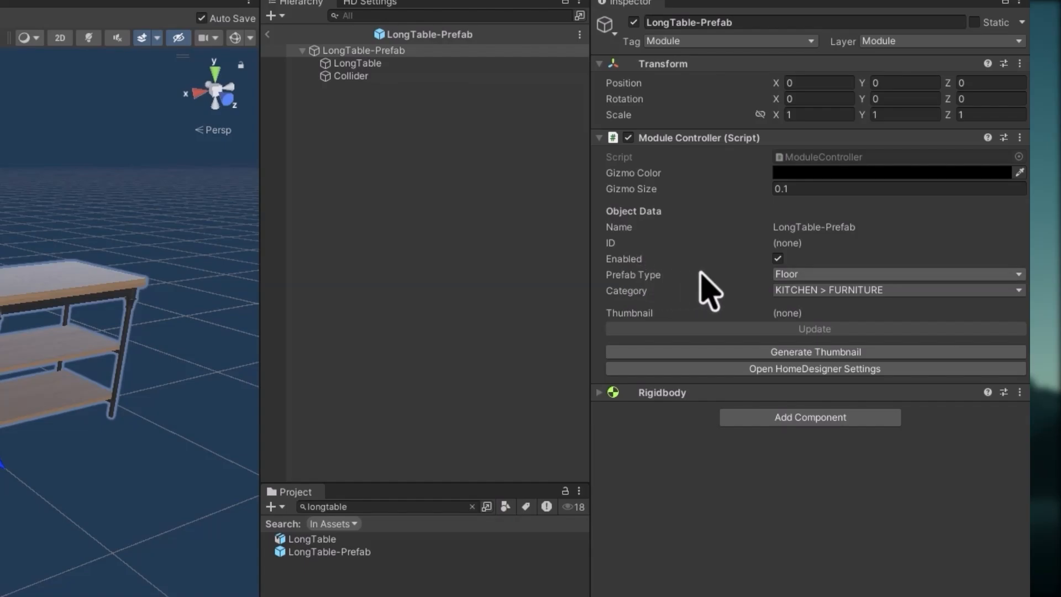
Review the prefab type options of the long table module and choose Floor
left_click(641, 275)
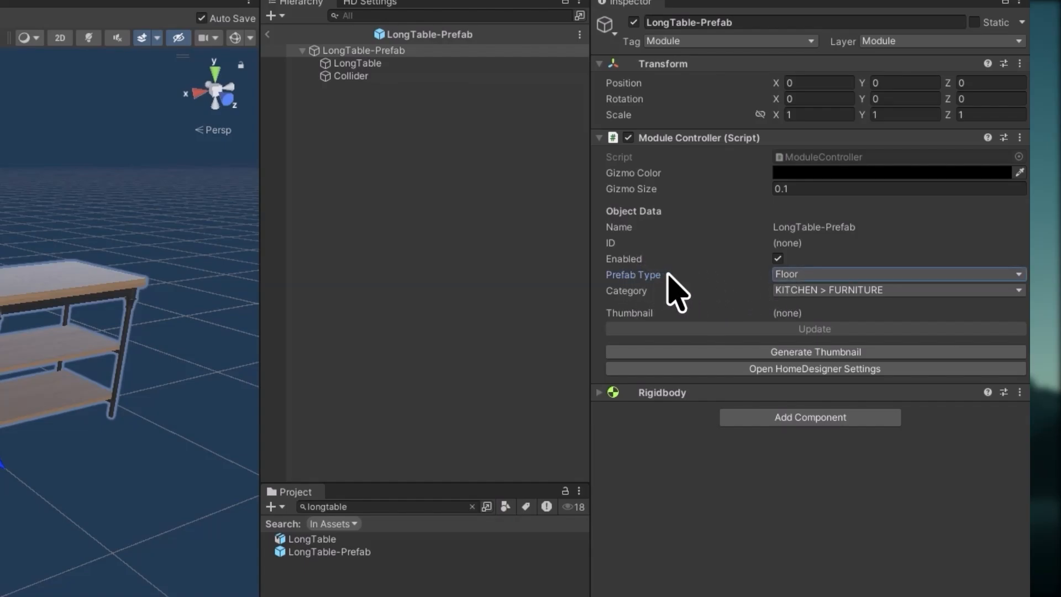
left_click(796, 274)
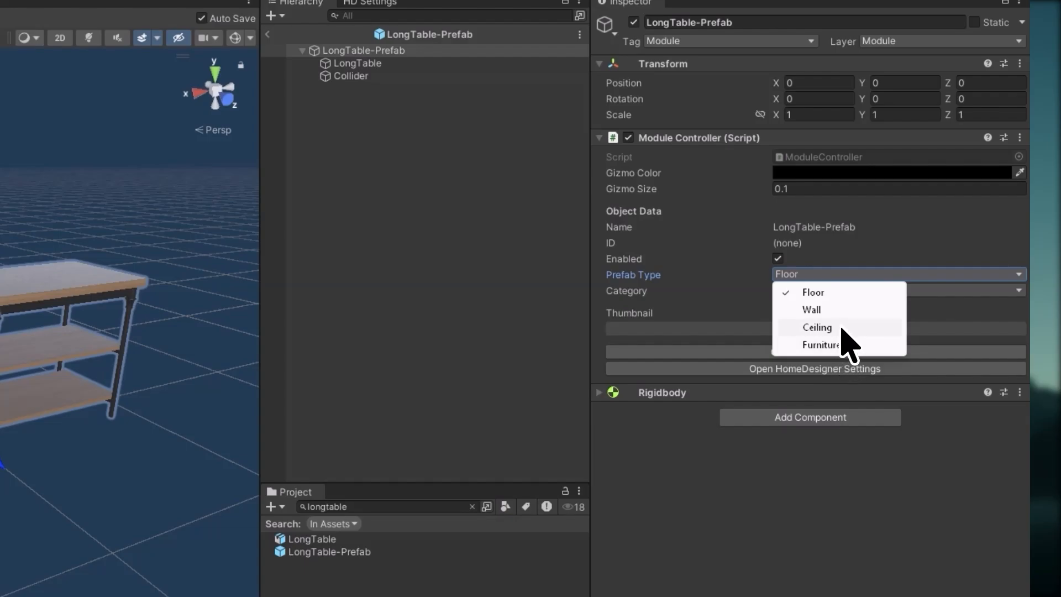
left_click(839, 295)
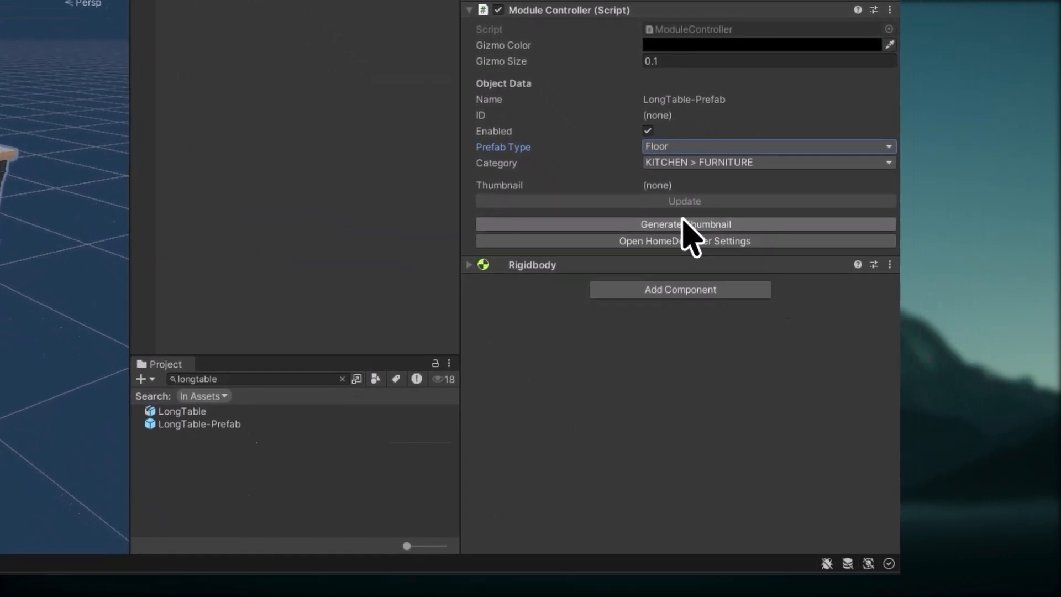
Generate the long table module's thumbnail and view its entry under the kitchen furniture in the Home Designer settings
left_click(650, 196)
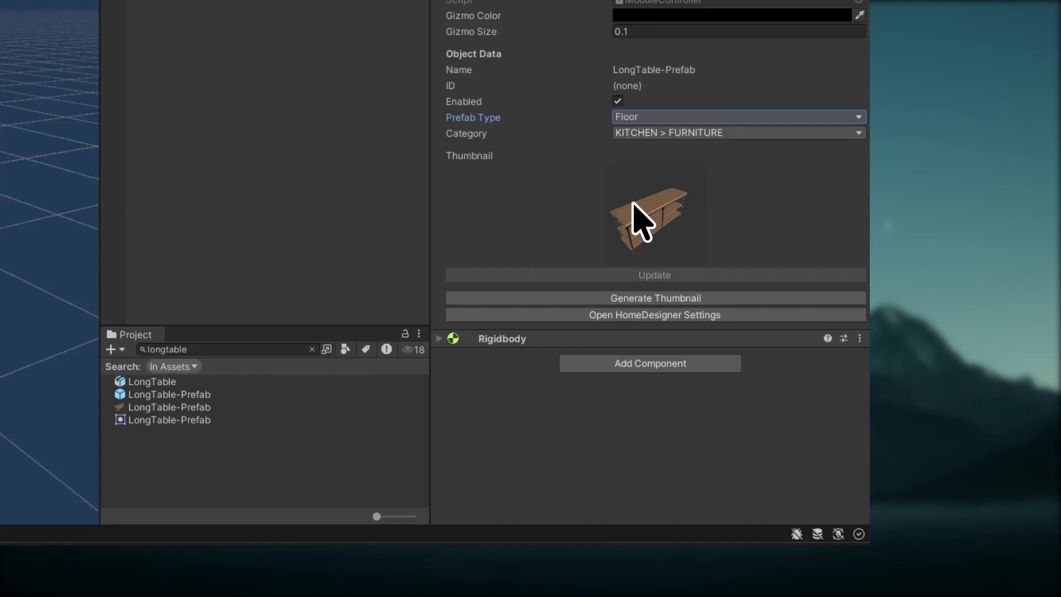
left_click(652, 313)
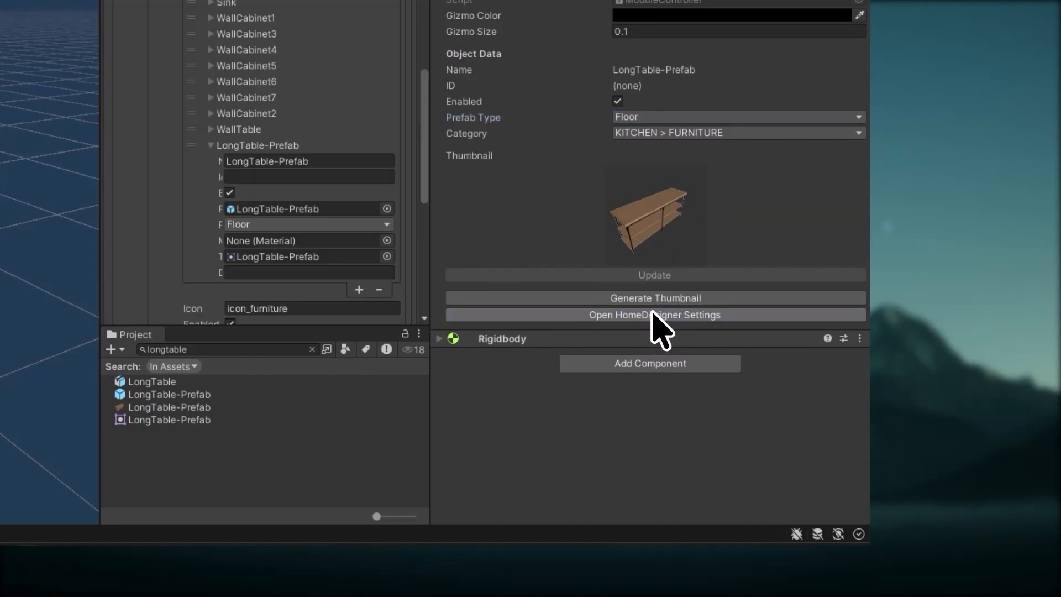
scroll(332, 133, "up", 8)
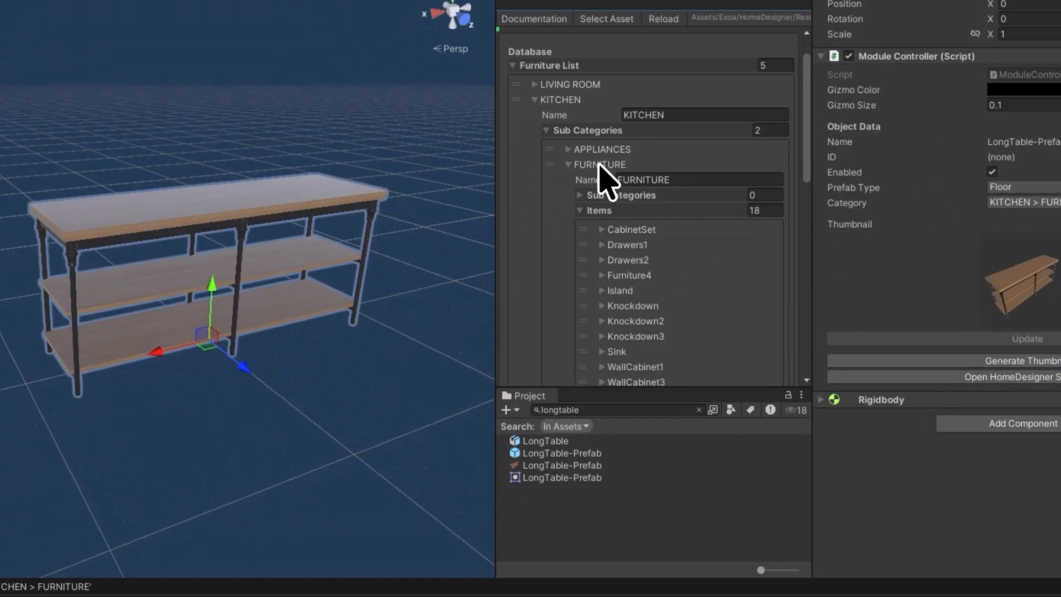
Rename the LongTable-Prefab item in the kitchen furniture list to Long Kitchen Table
scroll(580, 271, "down", 5)
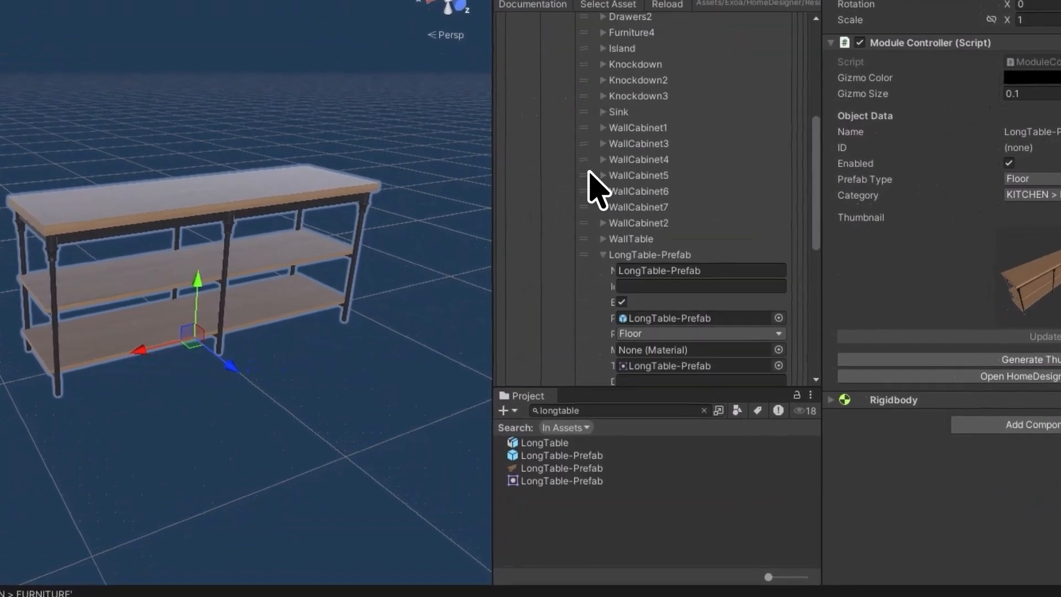
scroll(614, 183, "down", 3)
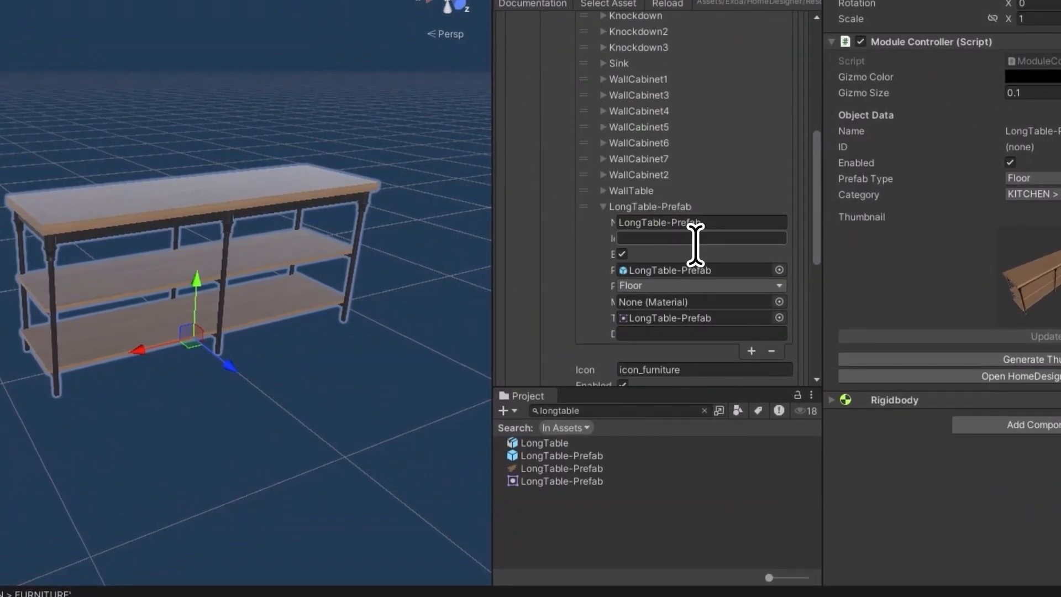
left_click(663, 221)
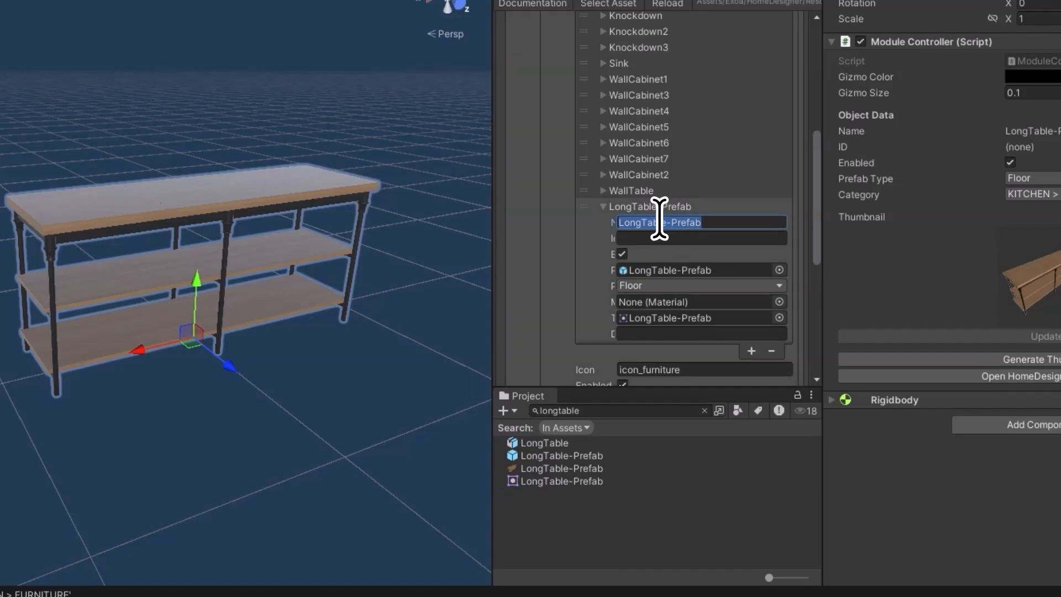
left_click_drag(508, 220, 227, 259)
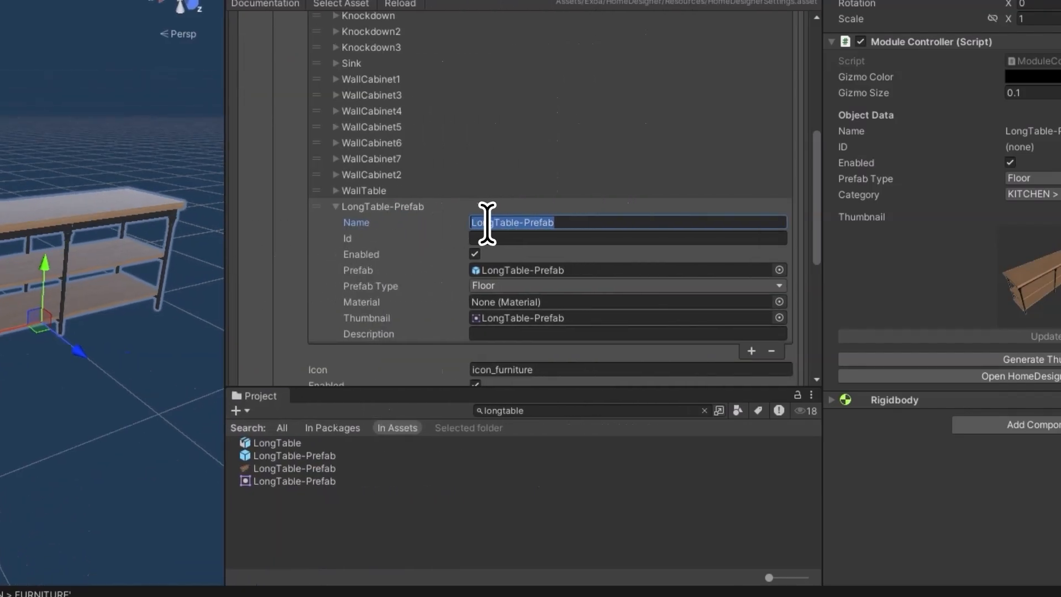
type("Lon")
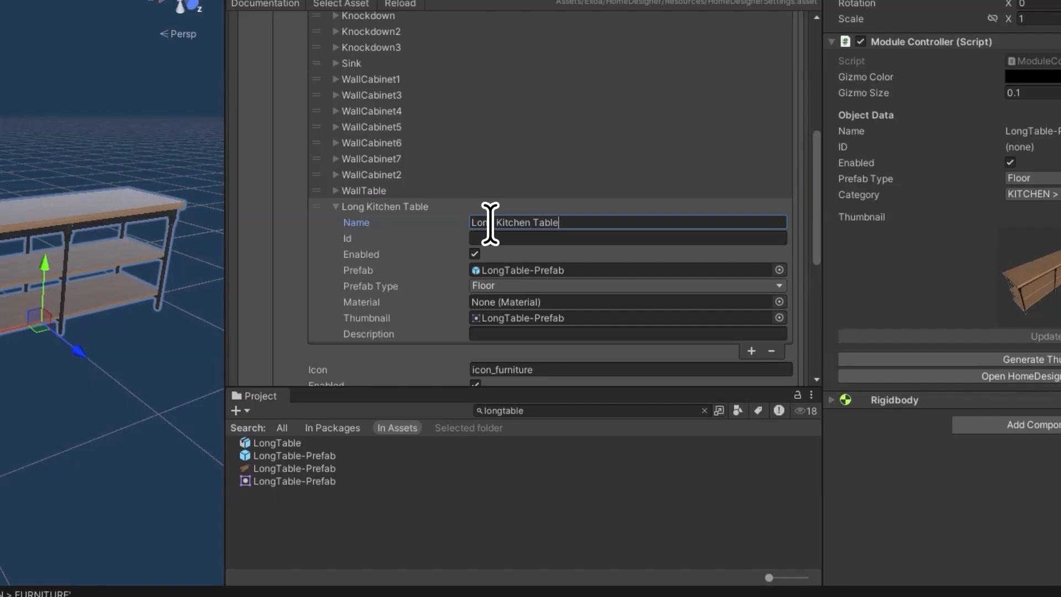
Set the Long Kitchen Table item's Id to longtable and check its linked prefab, thumbnail and description field
left_click(490, 238)
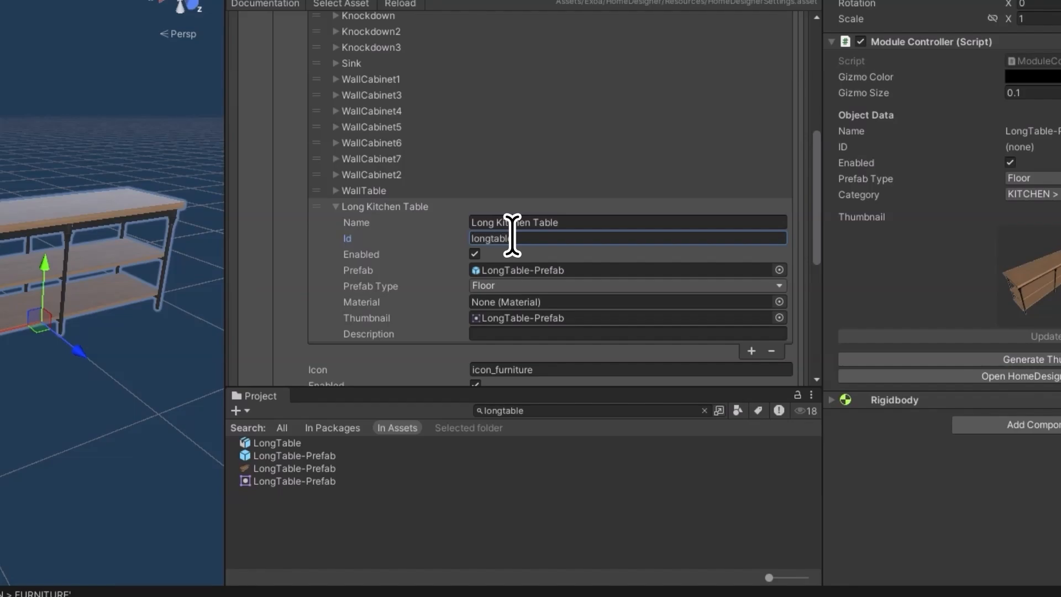
left_click(502, 269)
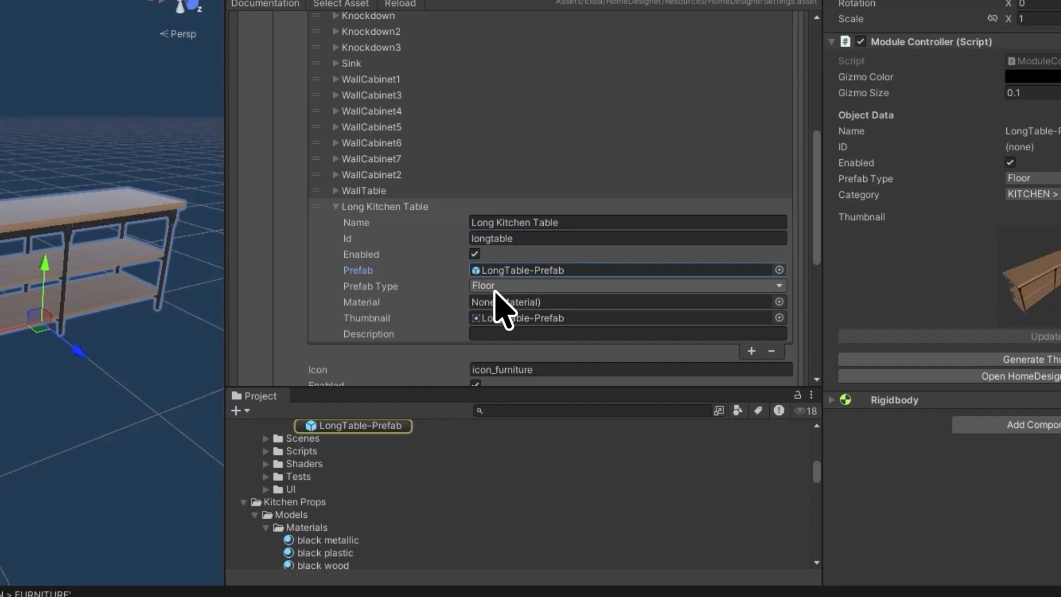
left_click(503, 317)
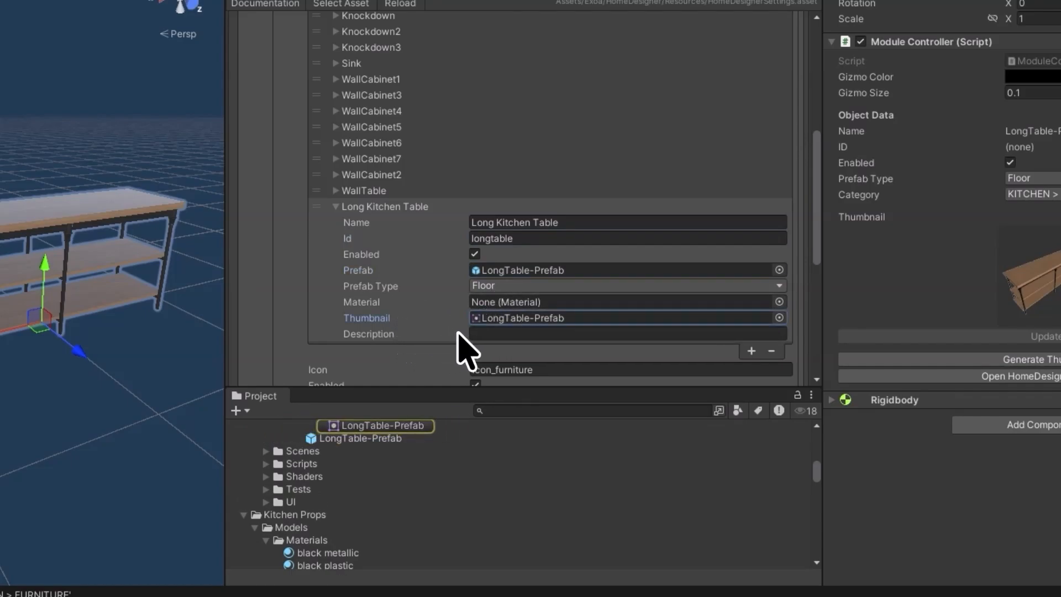
left_click(491, 334)
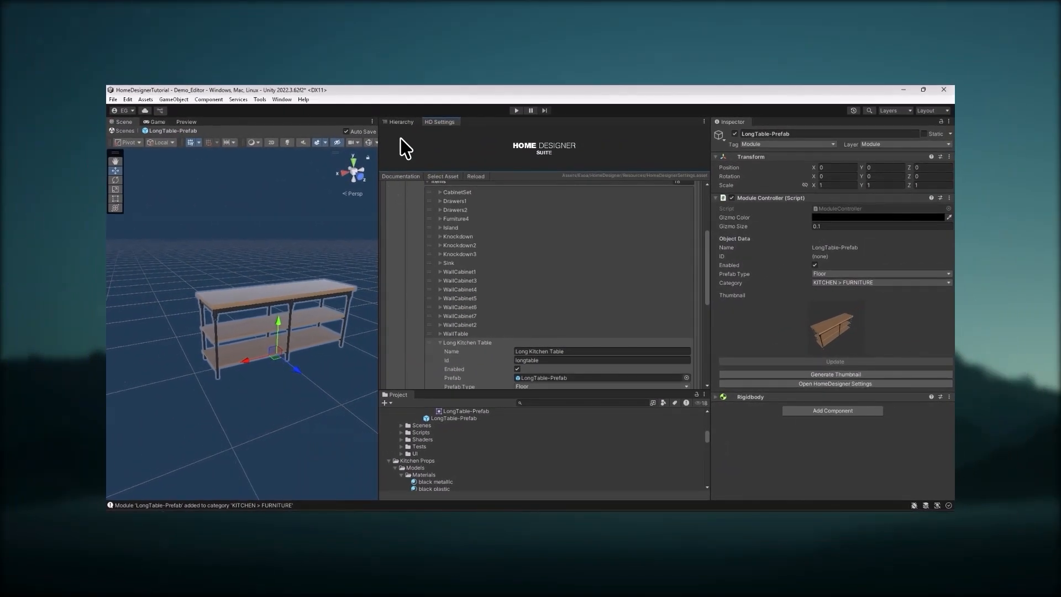
Exit the LongTable-Prefab editing mode and delete the LongTable object from the Demo_Editor scene
left_click(402, 122)
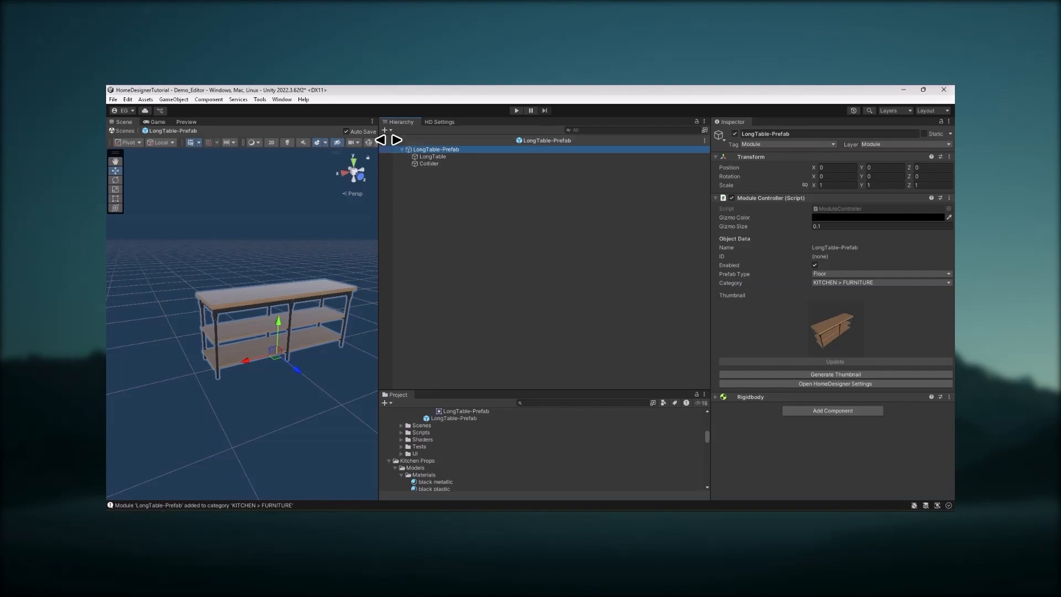
left_click(383, 141)
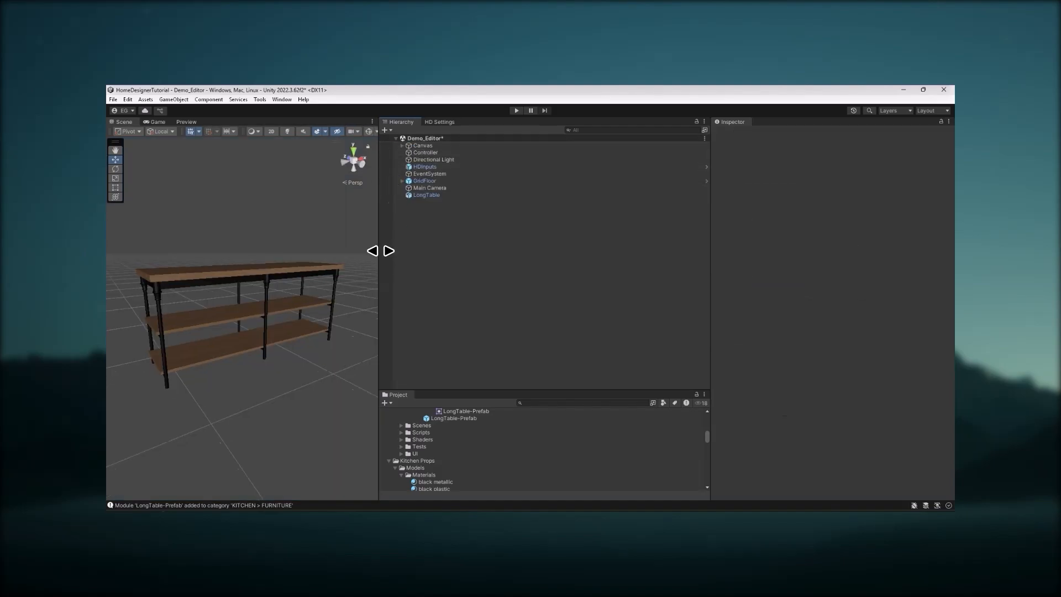
left_click_drag(380, 251, 408, 249)
left_click(454, 196)
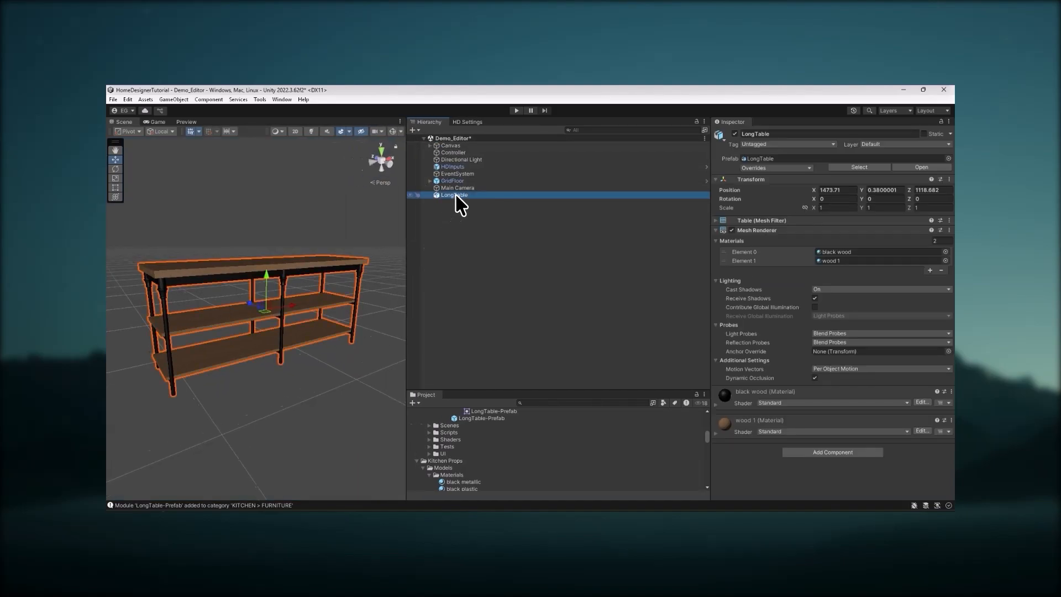
key("Delete")
Run the scene and furnish the room with the long table from the KITCHEN > FURNITURE category
left_click(517, 110)
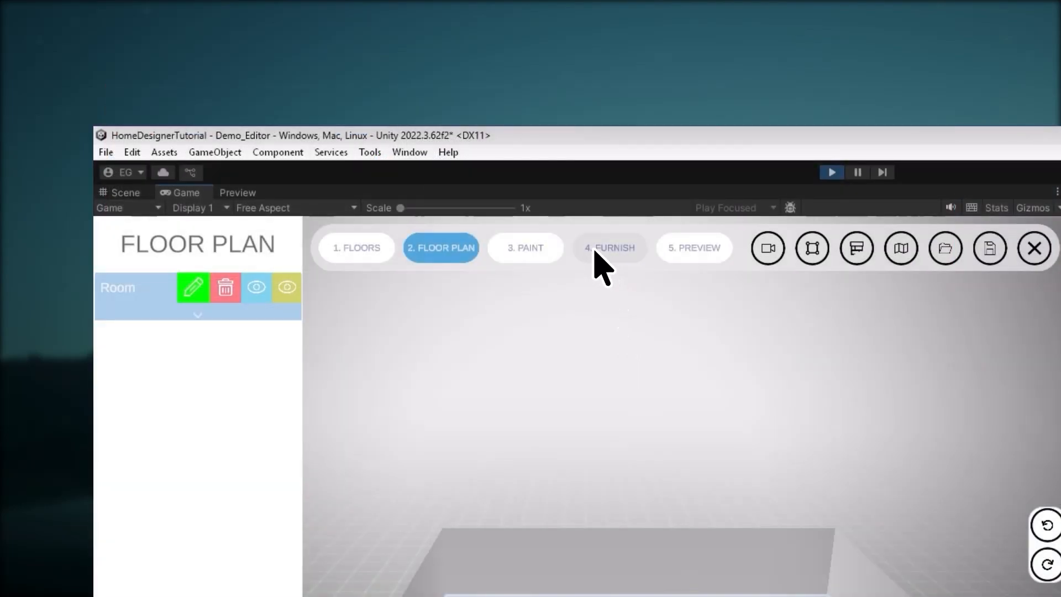
left_click(592, 251)
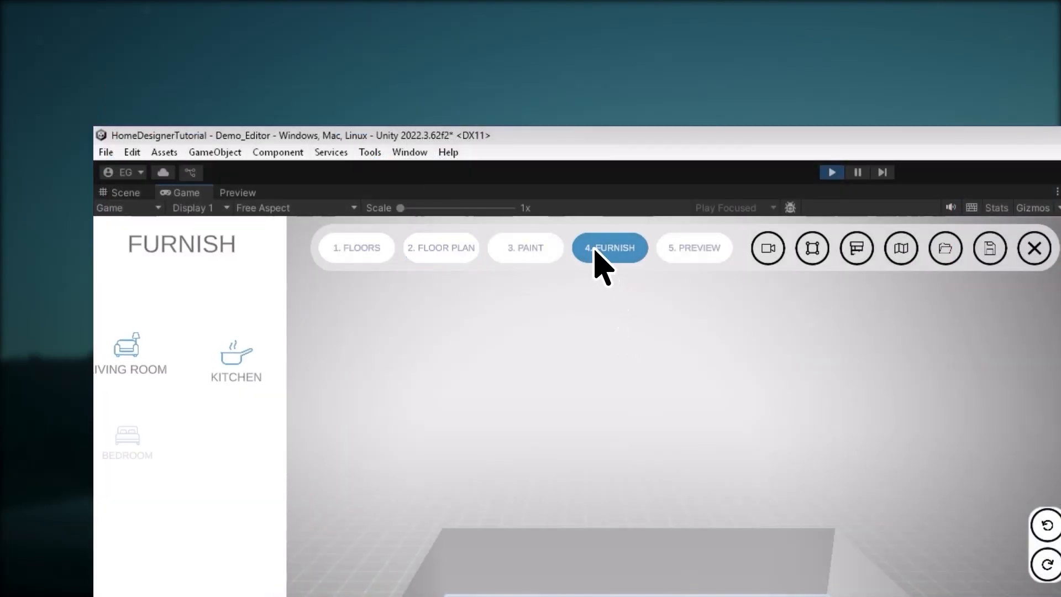
left_click(260, 359)
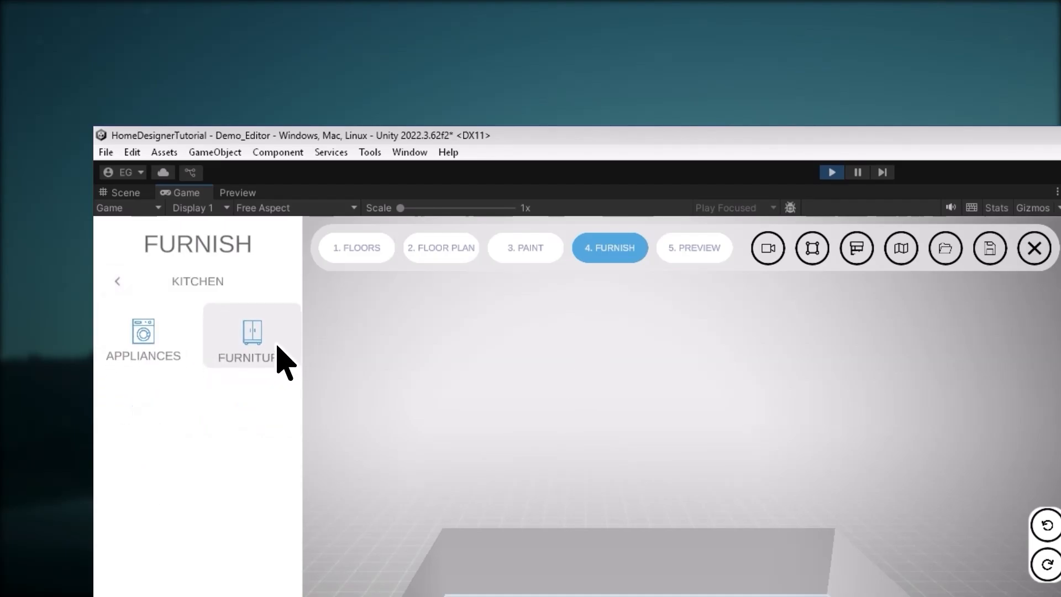
left_click(279, 356)
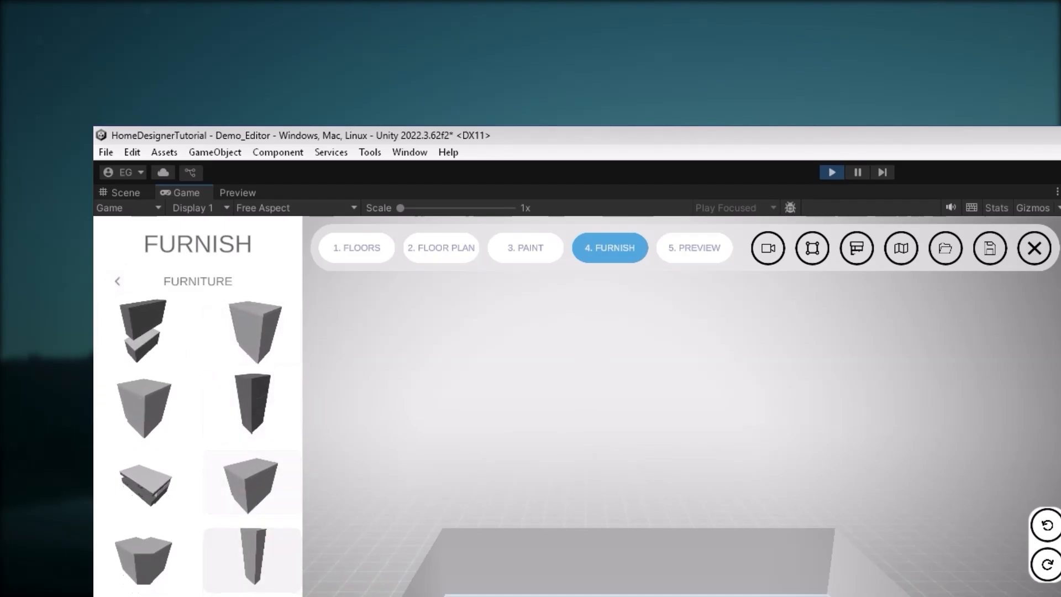
scroll(186, 537, "down", 5)
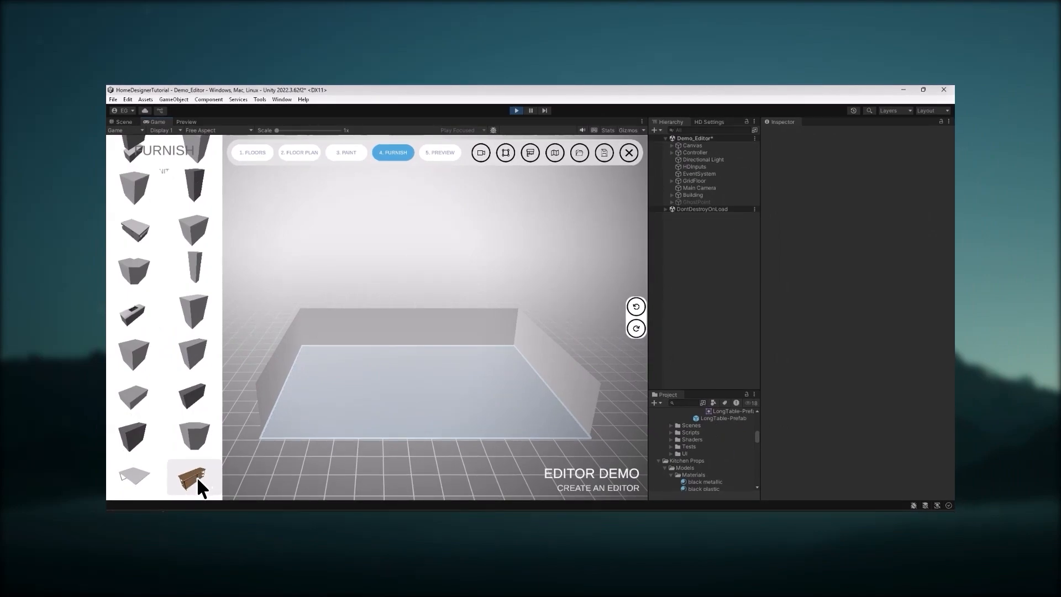
left_click(193, 480)
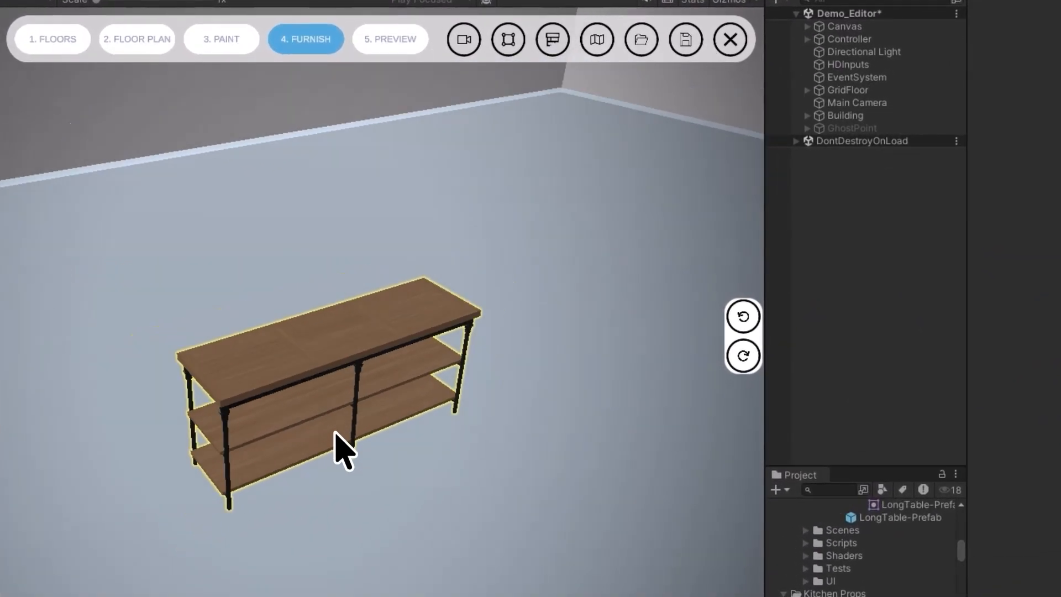
left_click(327, 403)
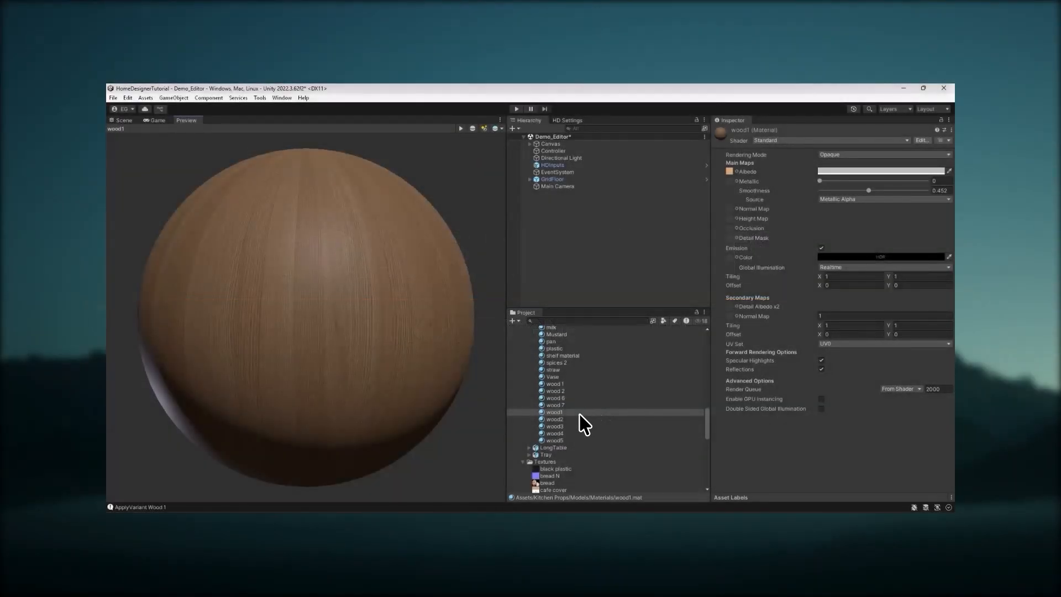
Preview the wood2, wood3 and wood4 materials of the Kitchen Props in the project
left_click(576, 419)
left_click(573, 427)
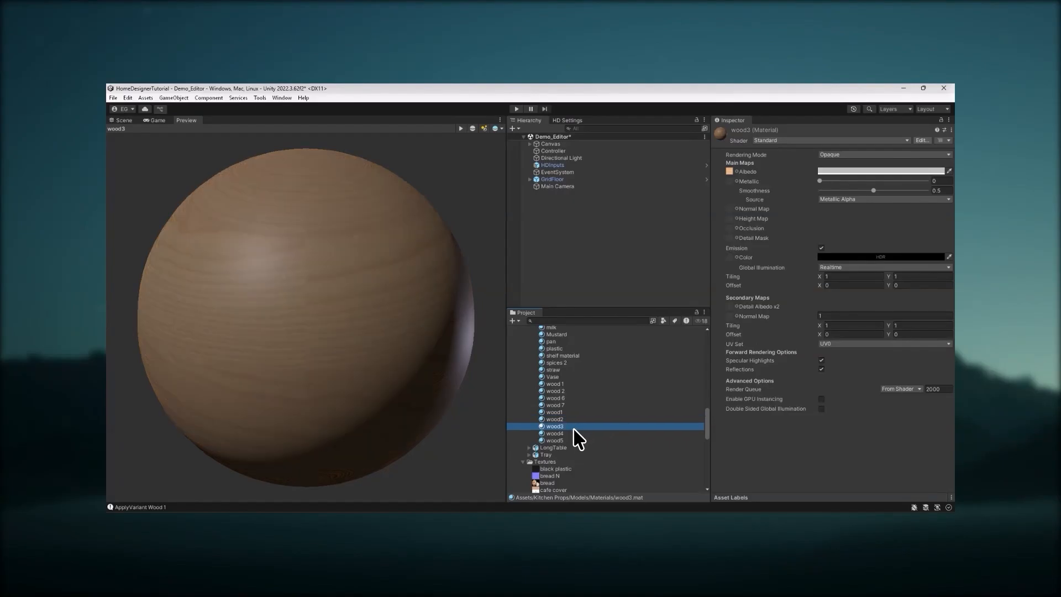
left_click(571, 434)
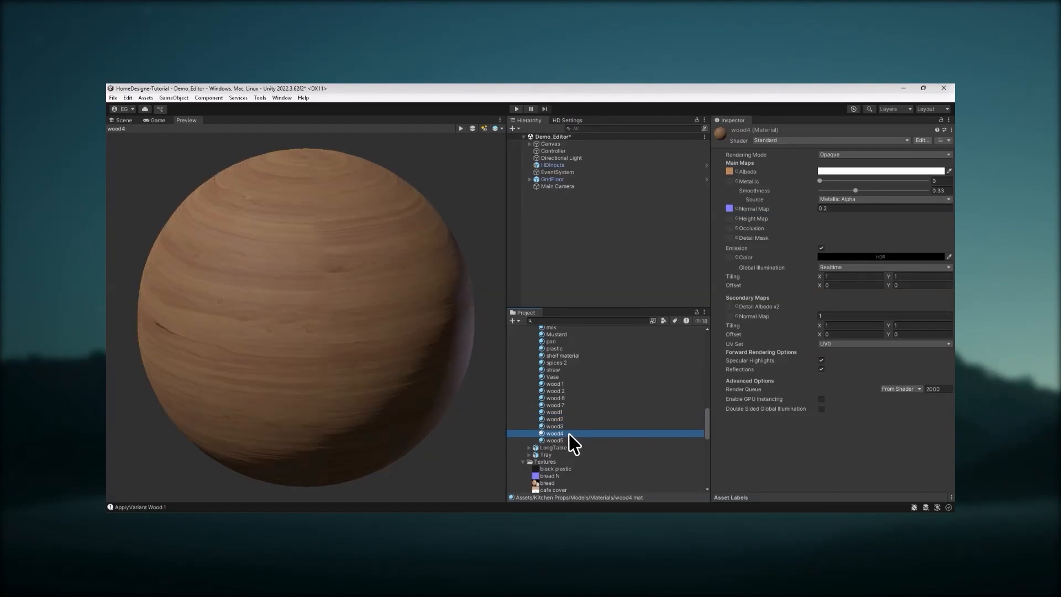
Find the LongTable-Prefab asset by searching for longtable and add a Module Variants component to it
left_click(567, 322)
type("longtable")
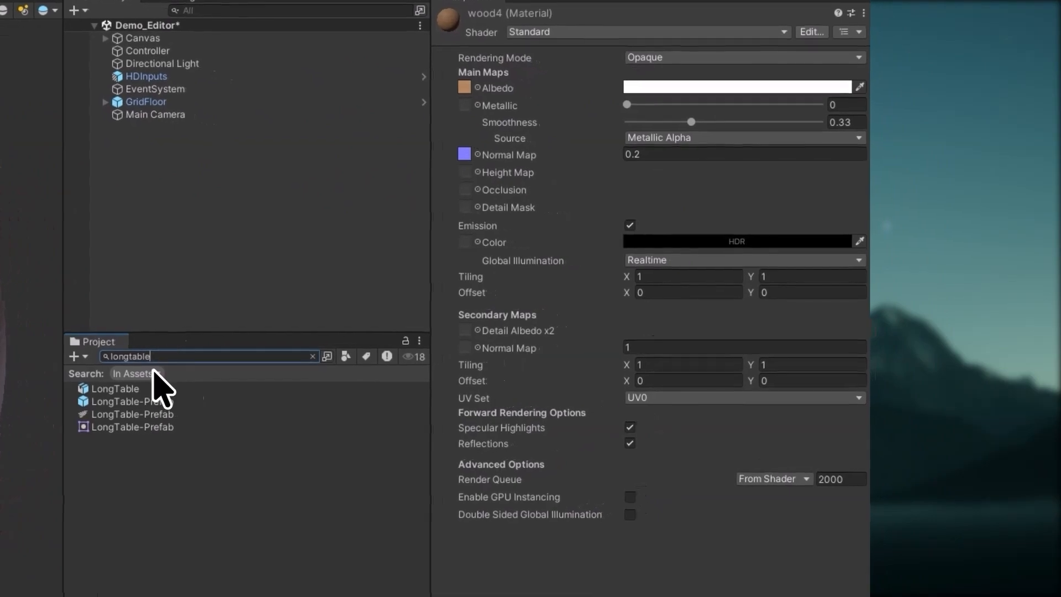
left_click(145, 401)
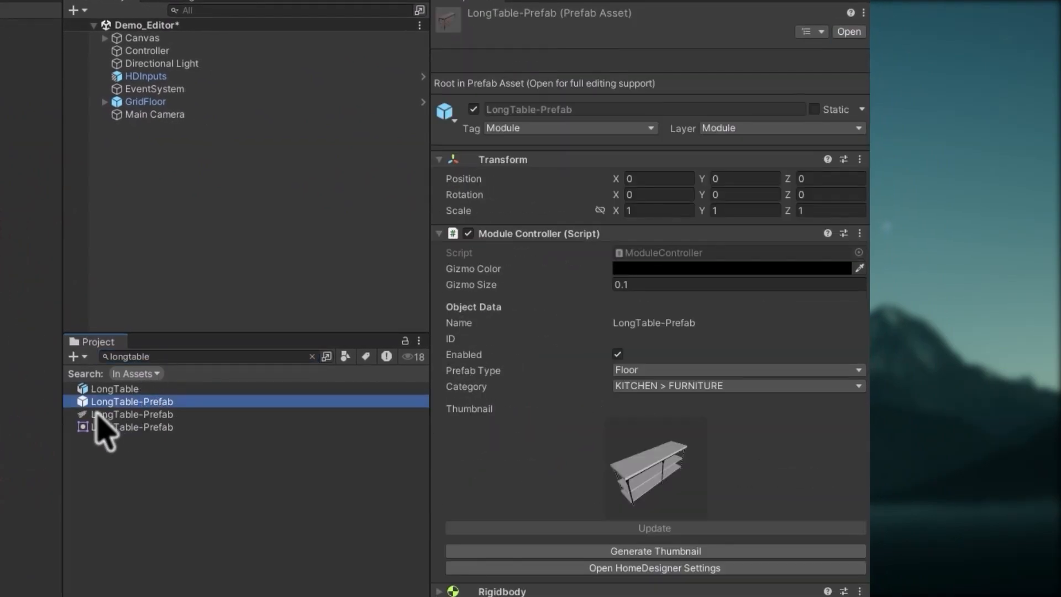
left_click(528, 233)
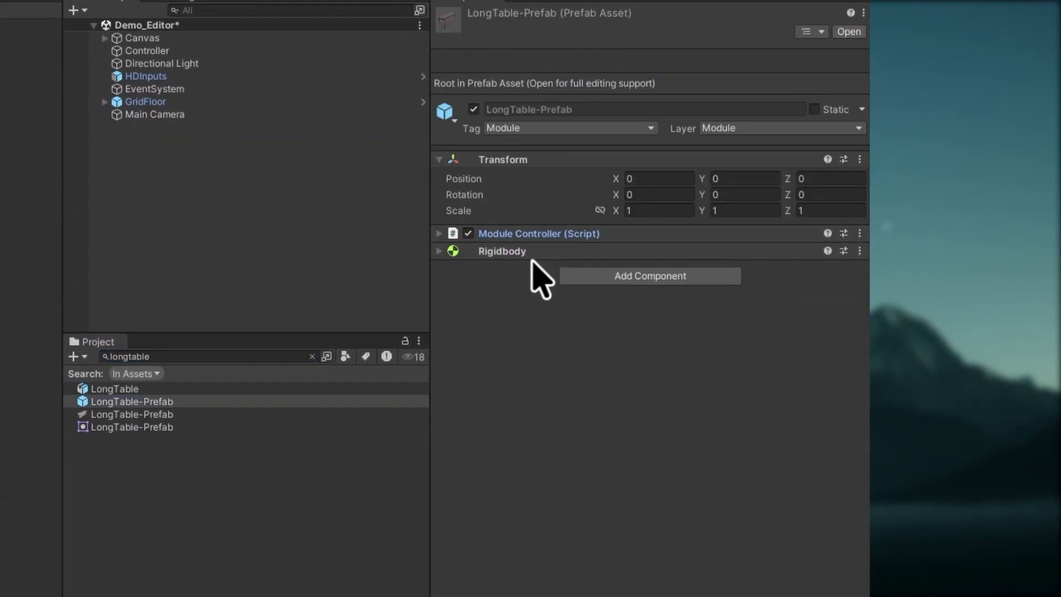
left_click(616, 276)
left_click(623, 332)
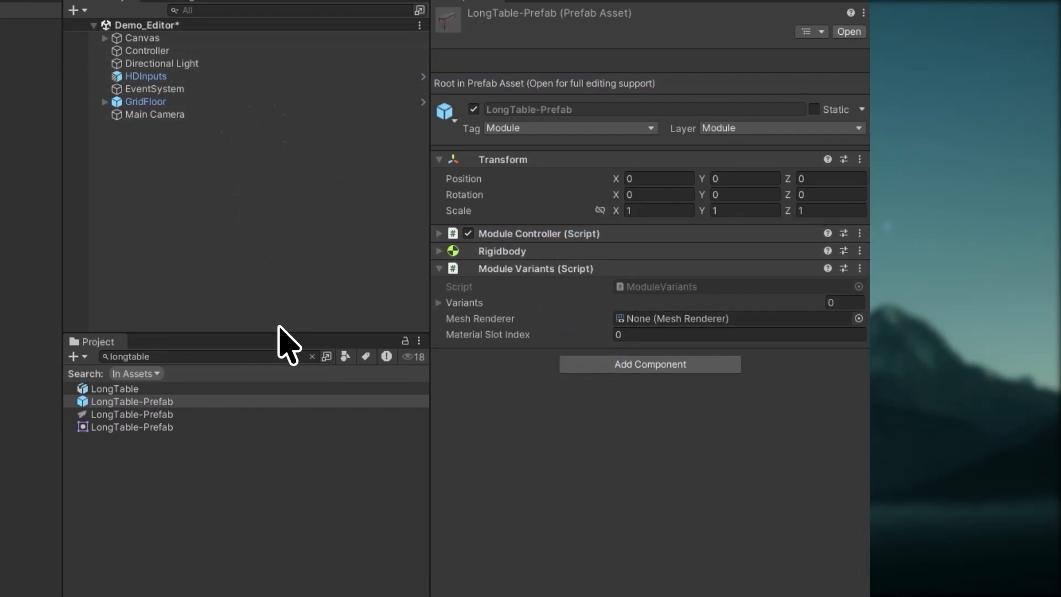
Open LongTable-Prefab for editing and assign its LongTable child as the Mesh Renderer of Module Variants
left_click(849, 31)
left_click(183, 45)
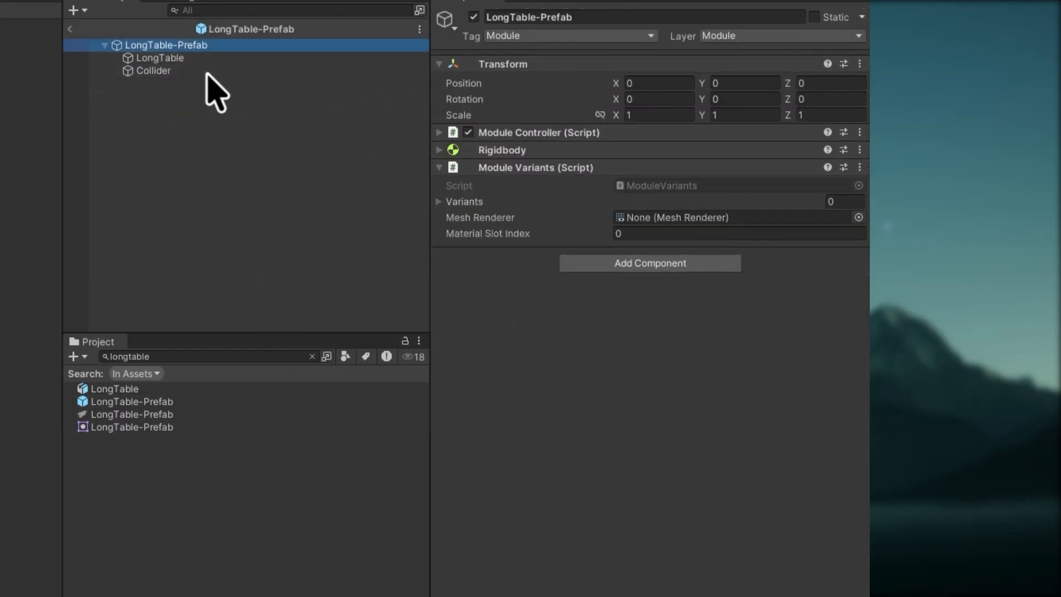
left_click_drag(184, 94, 646, 250)
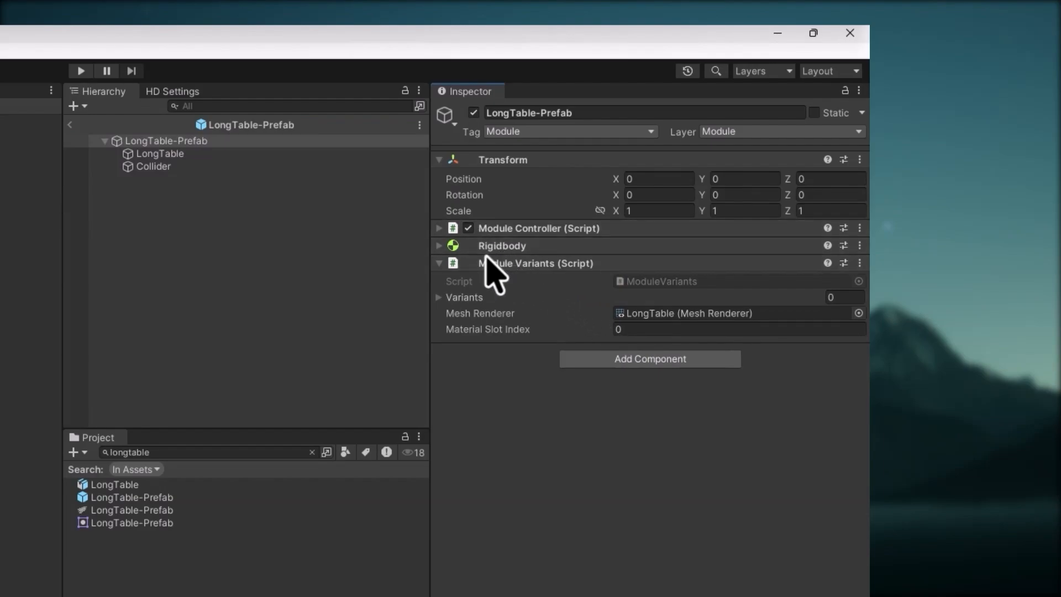
Inspect the material slots in the Mesh Renderer of the LongTable child object
left_click(181, 155)
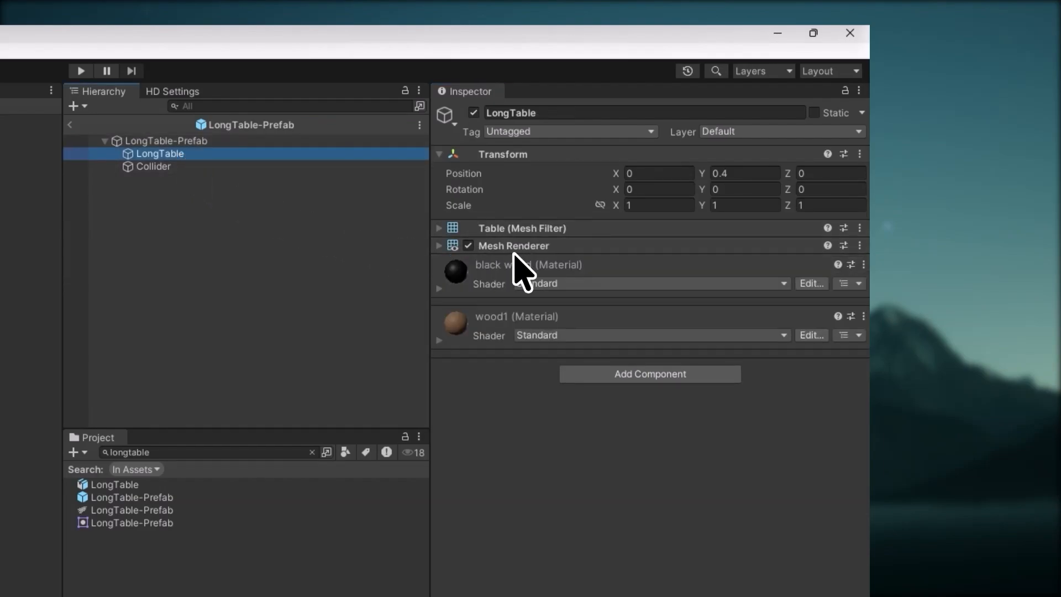
left_click(522, 246)
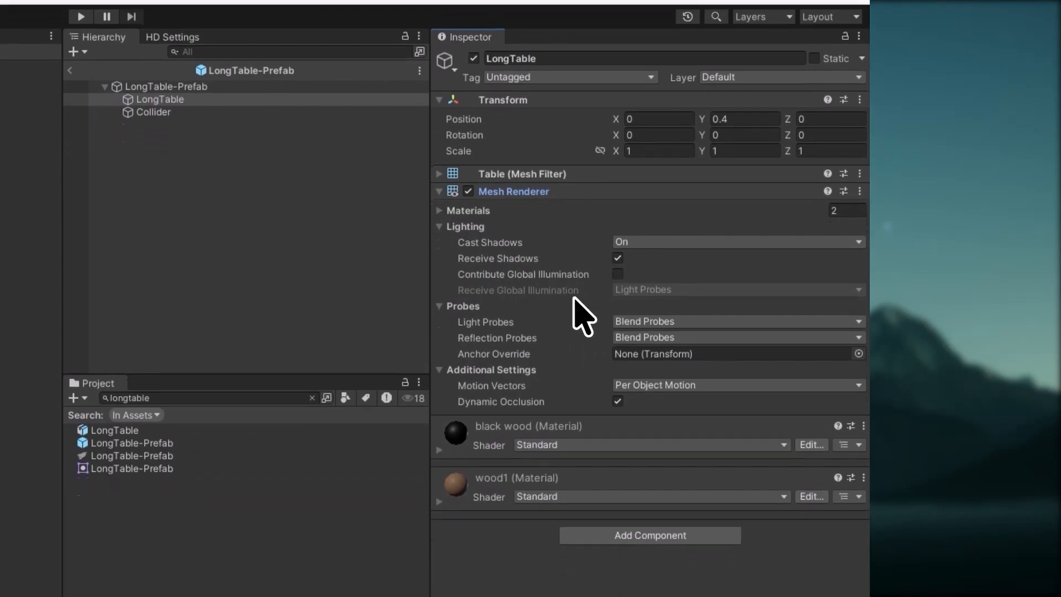
left_click(479, 203)
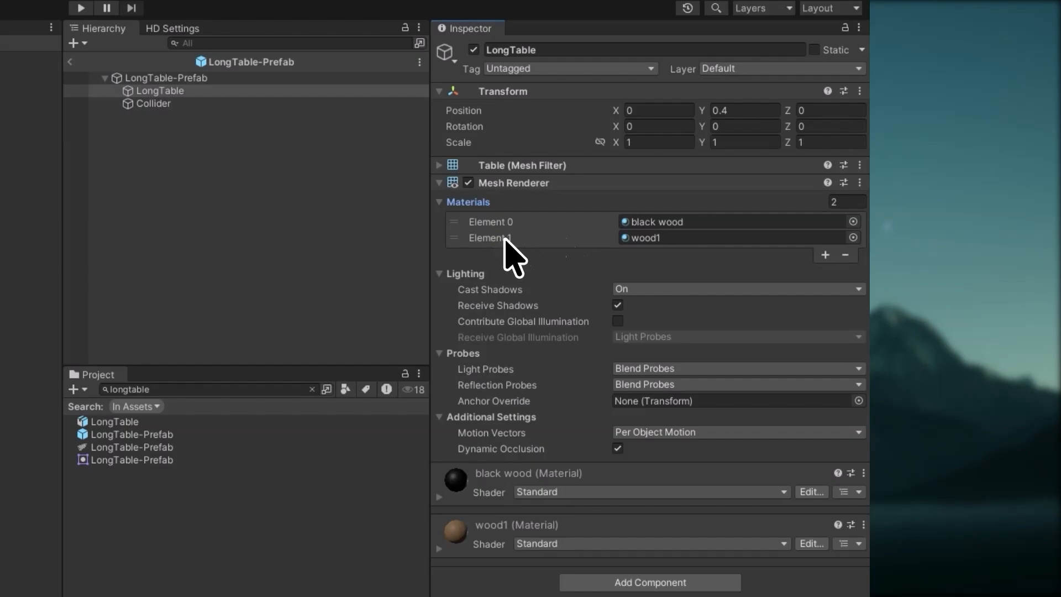
Set the Material Slot Index of the LongTable-Prefab root's Module Variants to 1
left_click(213, 77)
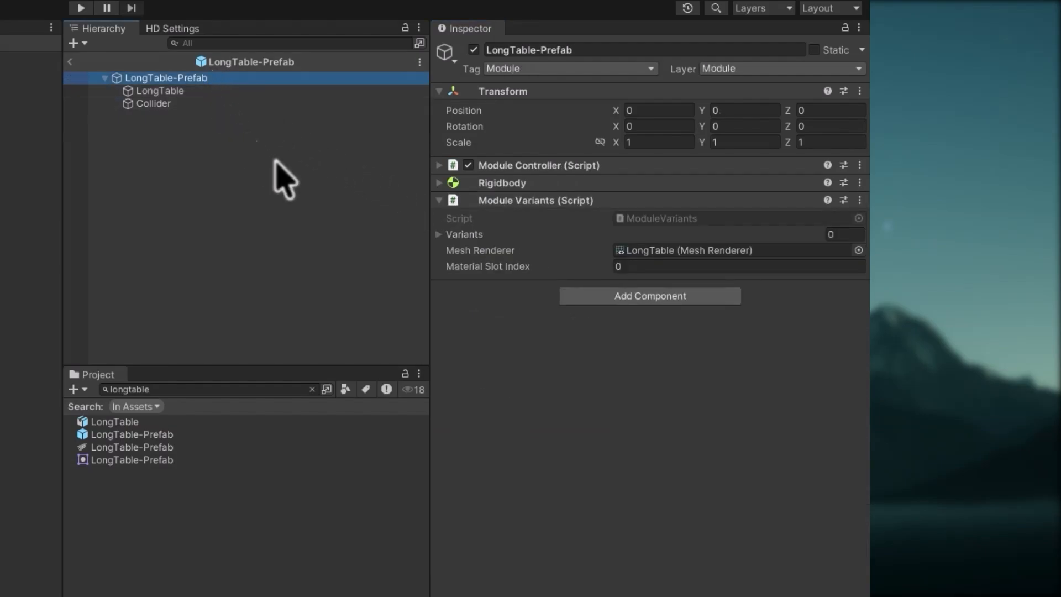
left_click(621, 266)
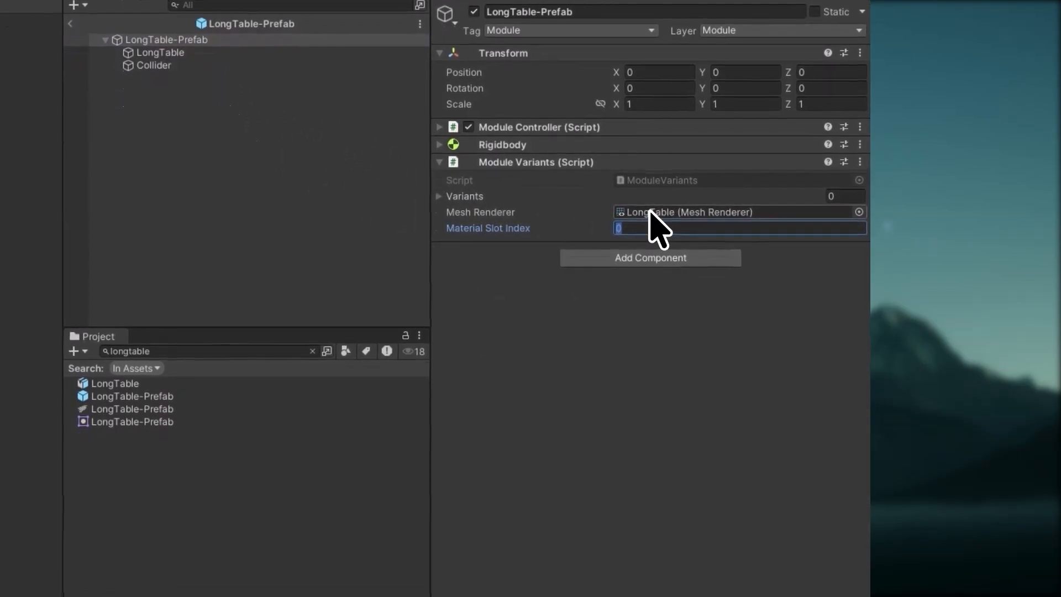
type("1")
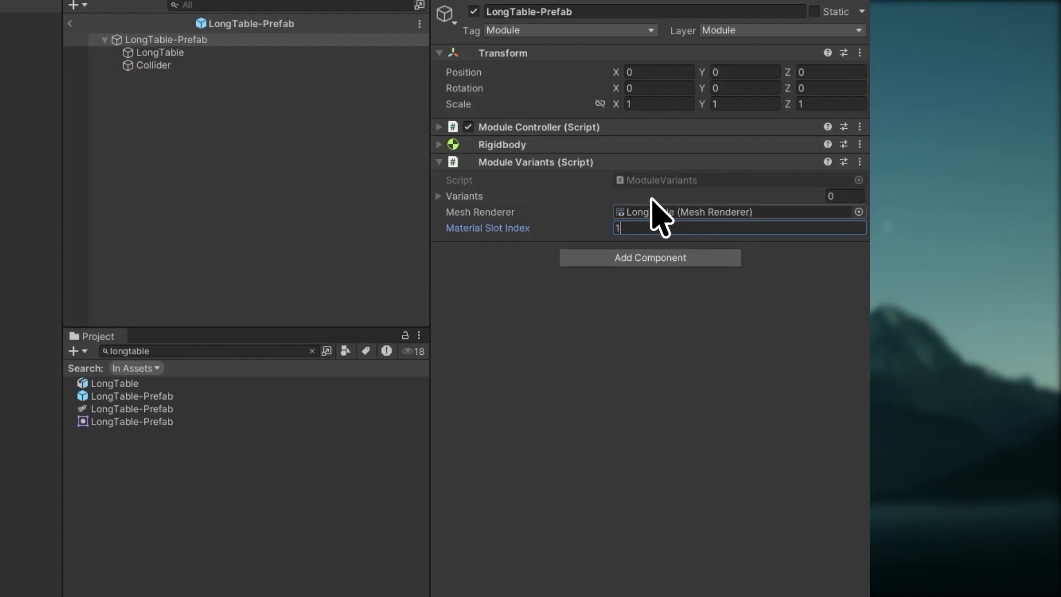
key("Return")
Add a first entry to the Variants list, name it Wood 1 and set its type to Material
left_click(525, 197)
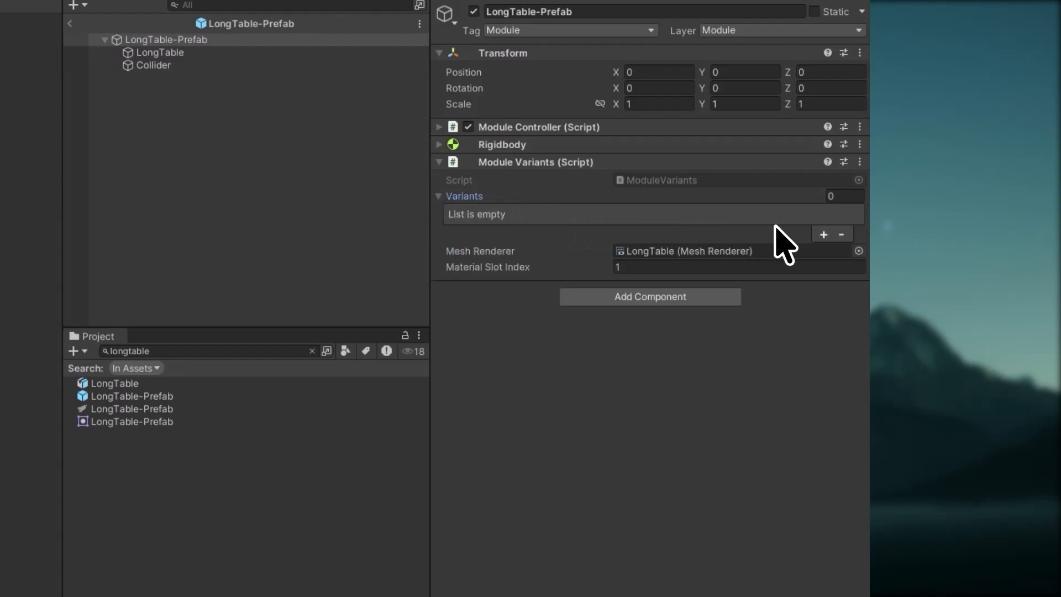
left_click(824, 234)
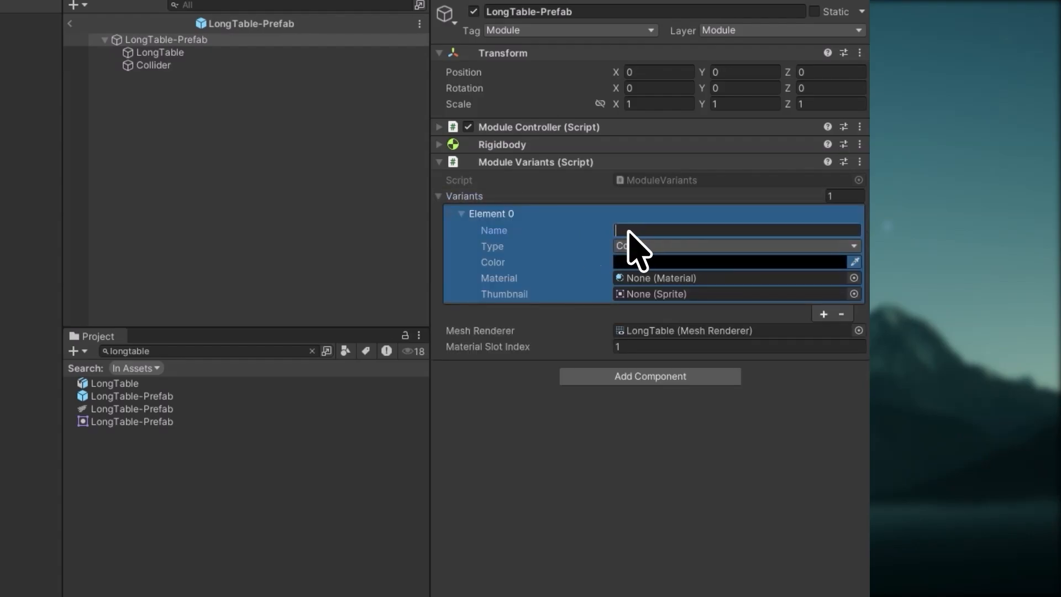
type("Wood 1")
left_click(643, 250)
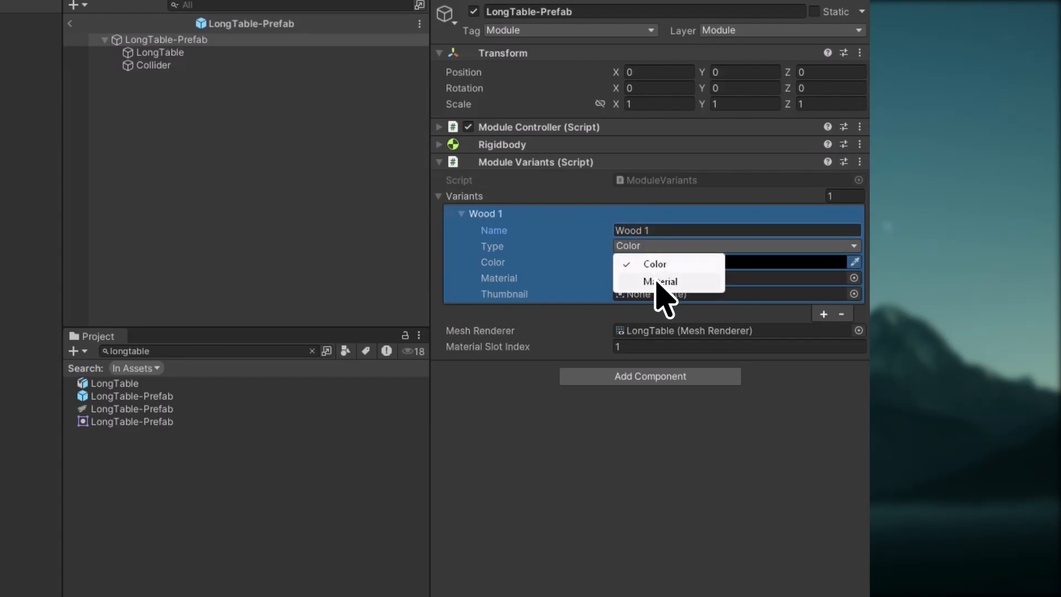
left_click(660, 282)
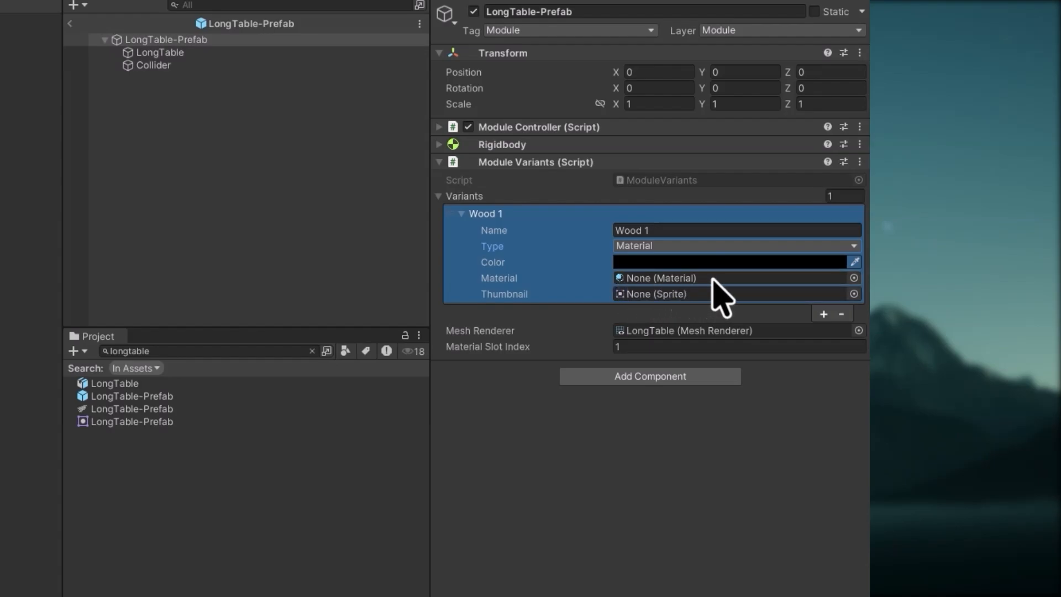
Assign the wood1 material from Kitchen Props to the Wood 1 variant
left_click(853, 278)
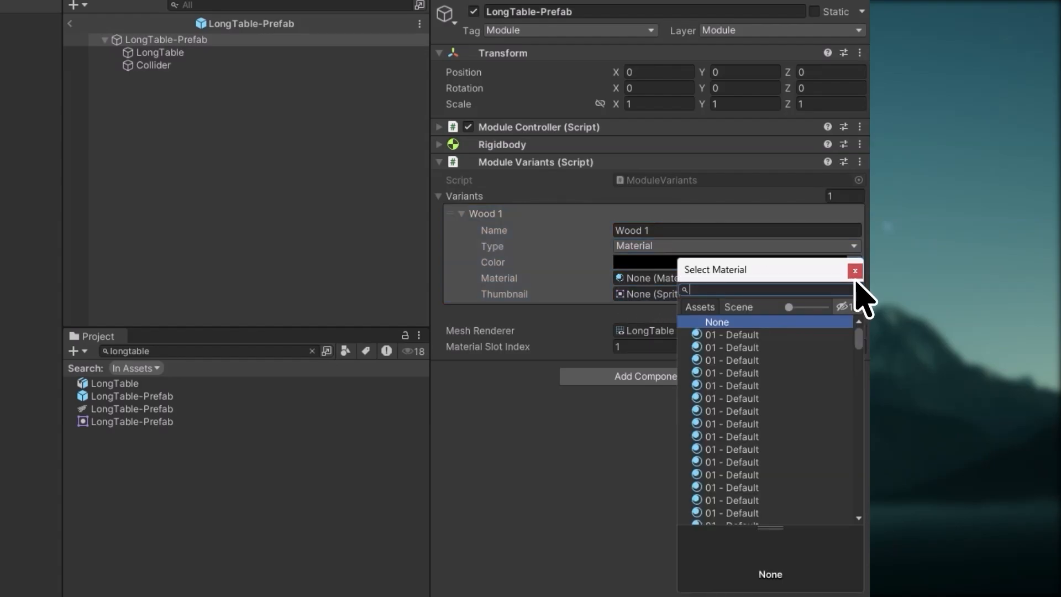
type("wood1")
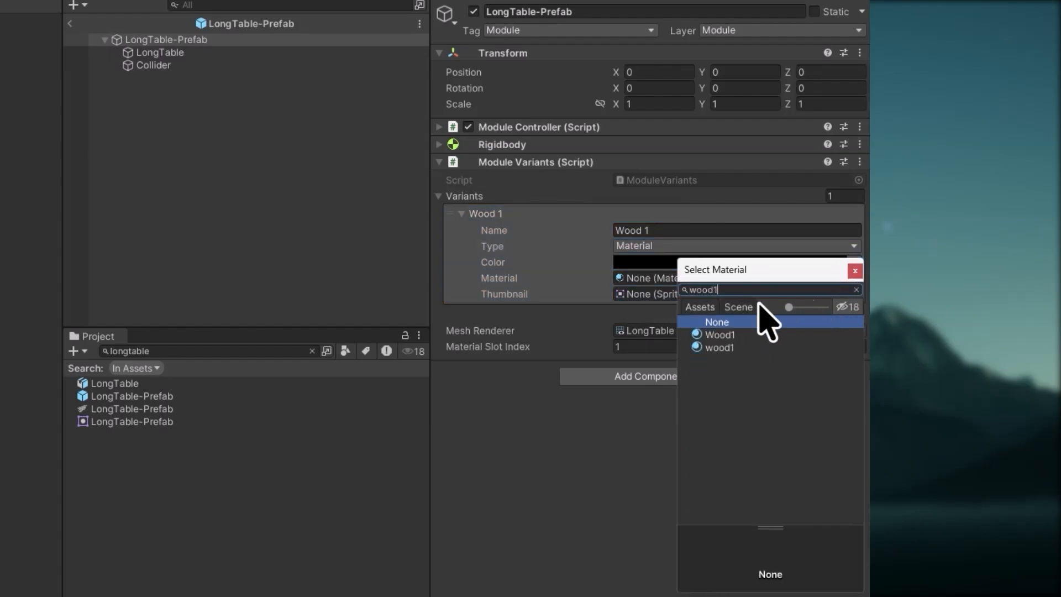
double_click(721, 345)
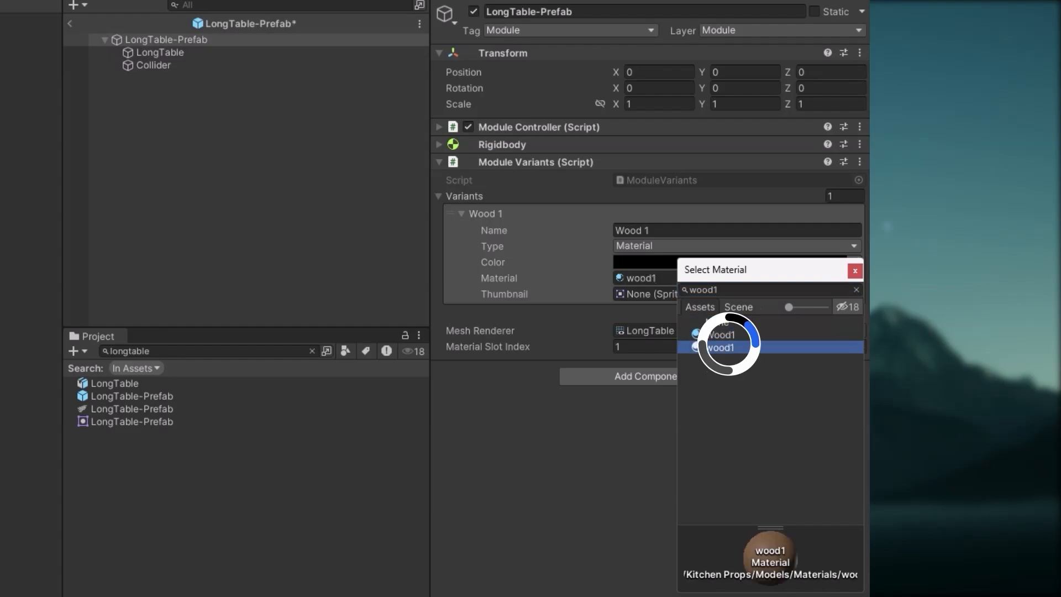
Locate the wood1 material asset and add a second variant named Wood 2 that uses the neighbouring wood2 material
left_click(658, 275)
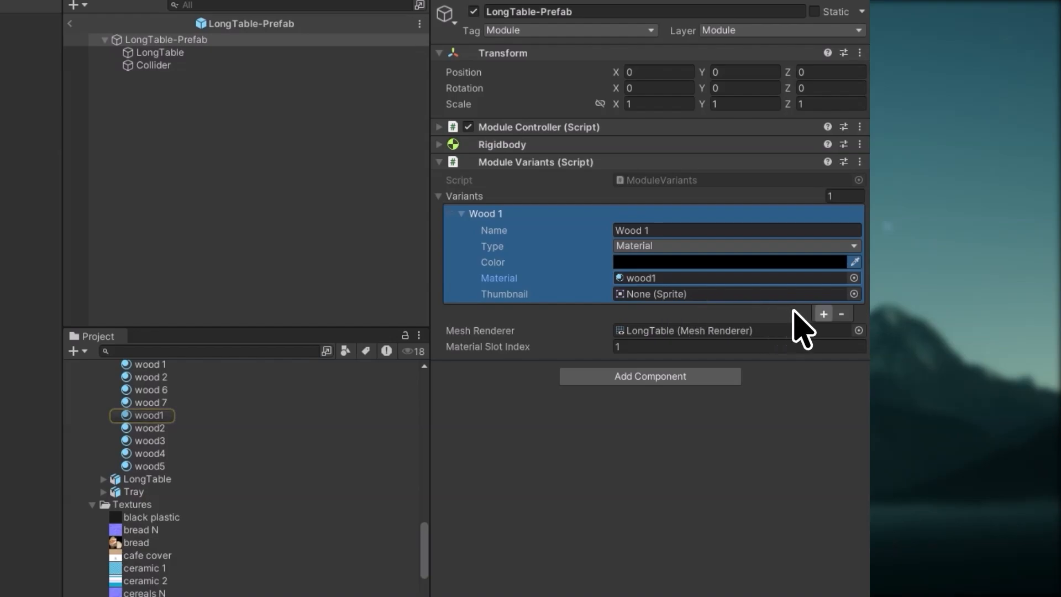
left_click(823, 314)
double_click(648, 327)
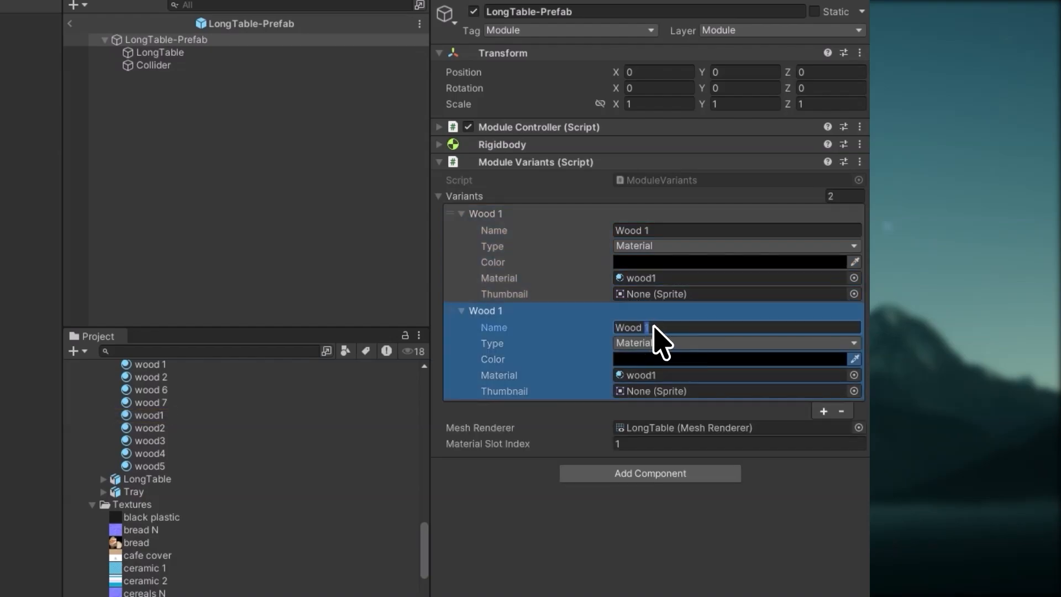
type("2")
left_click_drag(160, 426, 658, 379)
Add a third variant named Wood 3 with material wood3, and a fourth variant with material wood4
left_click(823, 411)
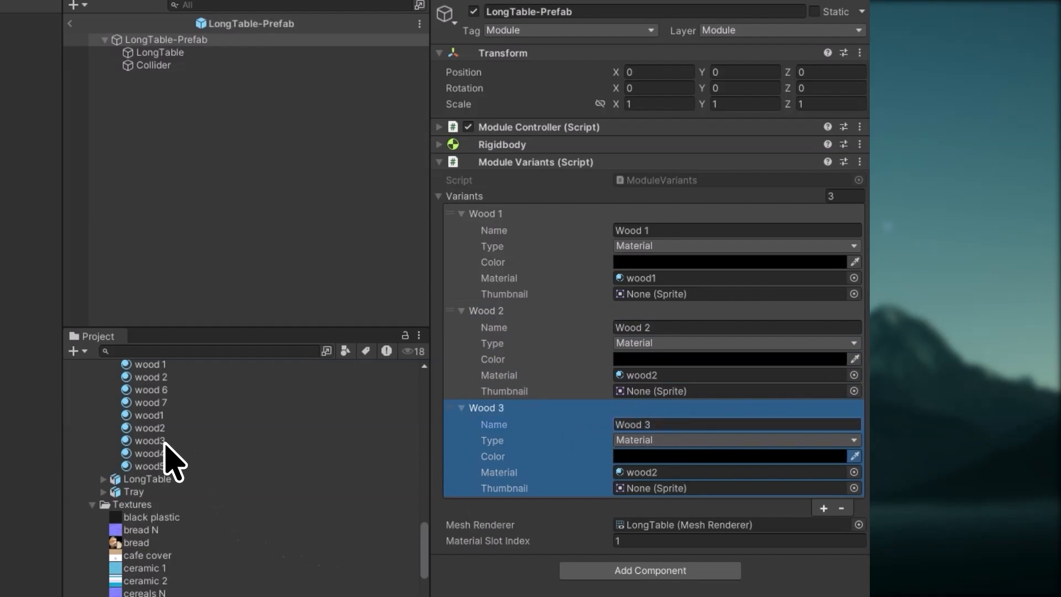
left_click_drag(166, 440, 652, 473)
left_click(823, 508)
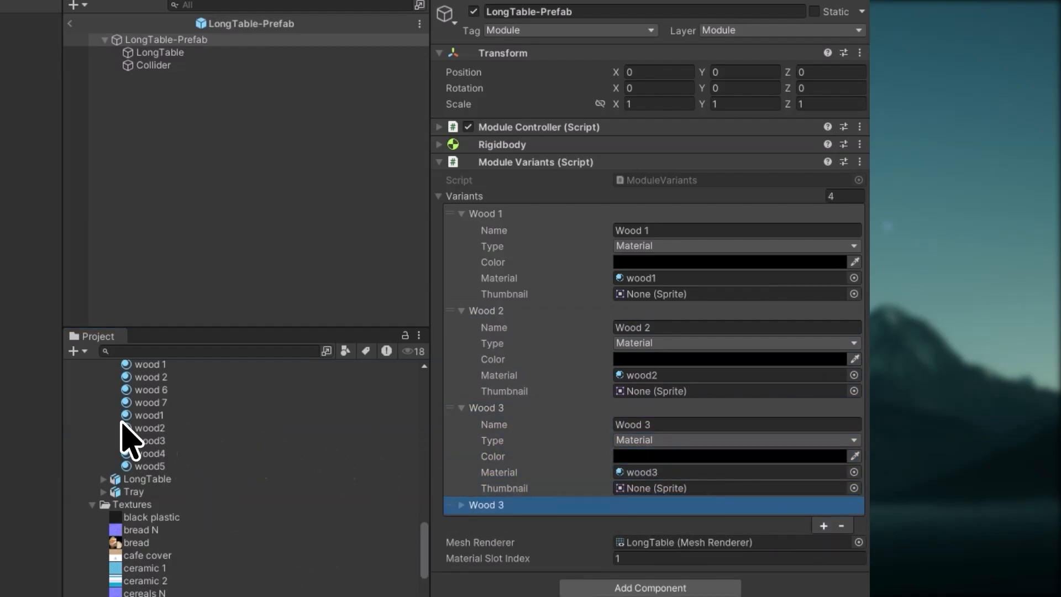
left_click_drag(145, 453, 664, 474)
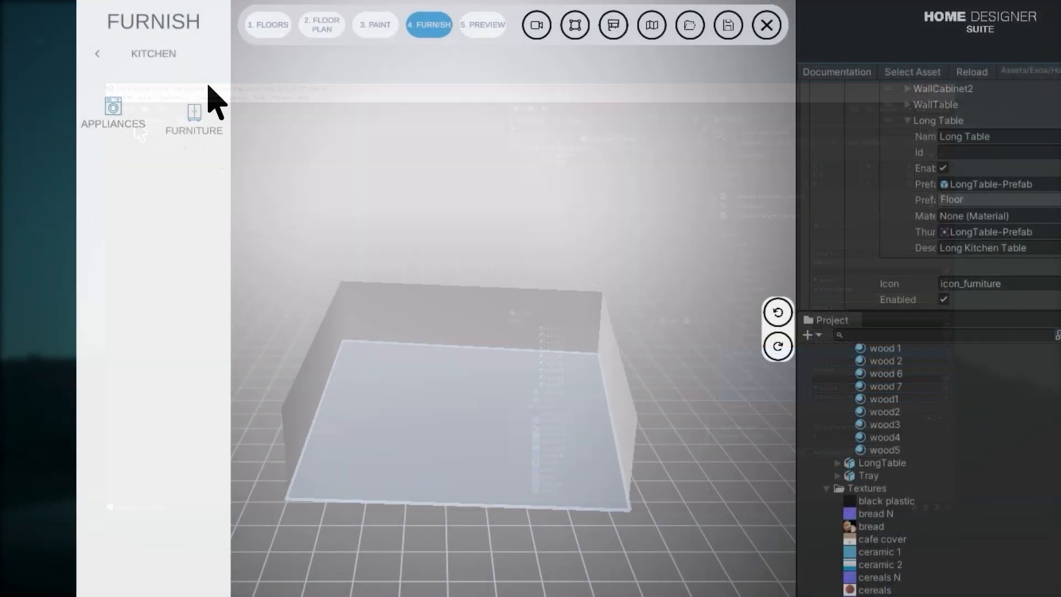
Place the Long Table from the Kitchen furniture category on the room's floor and select it
left_click(190, 123)
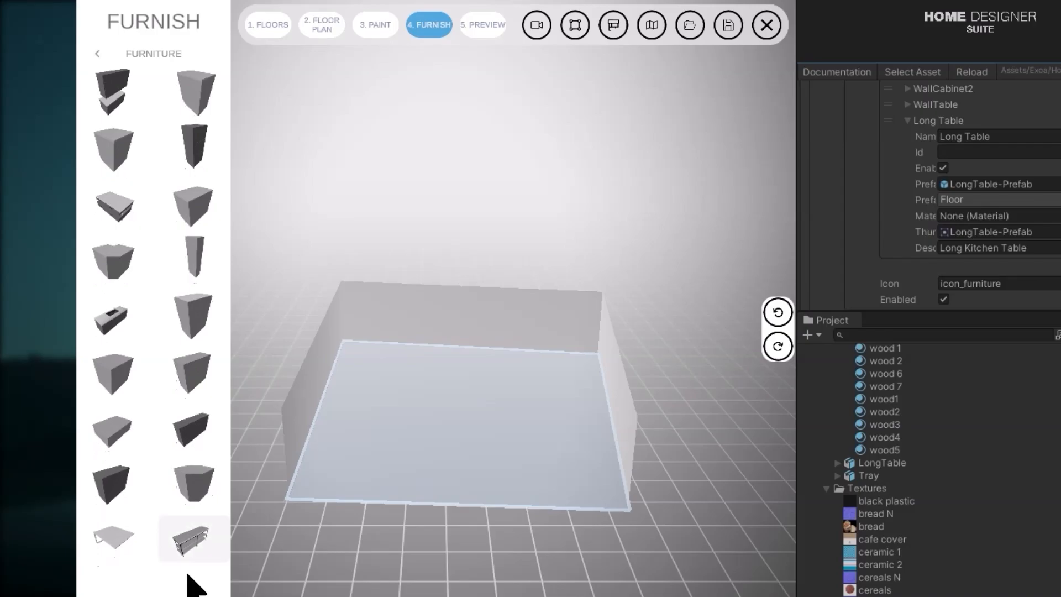
left_click_drag(334, 581, 457, 445)
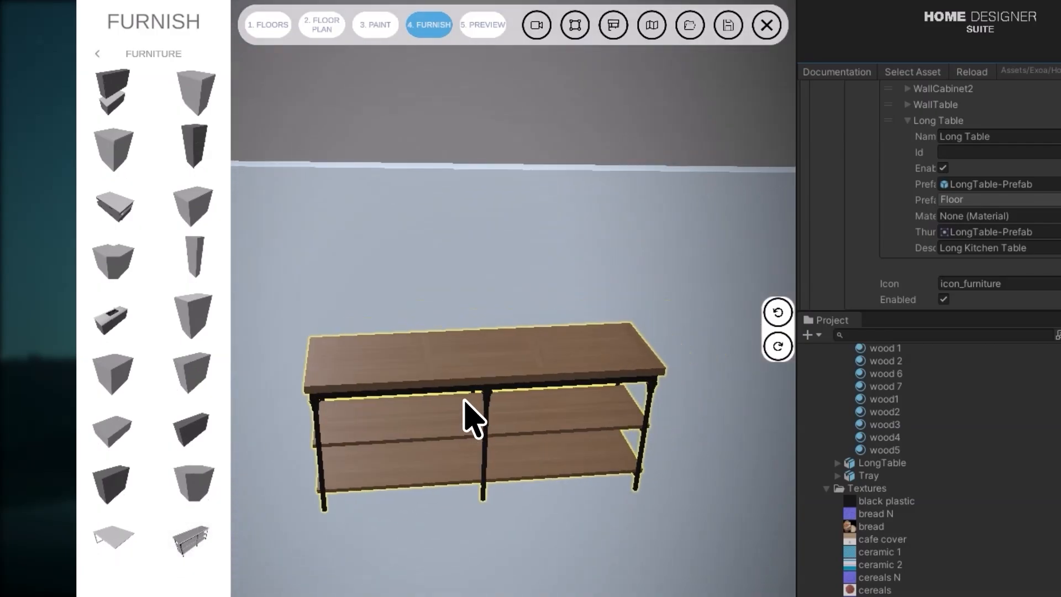
left_click(464, 408)
Preview the second and third wood variants on the Long Table and apply the second one
left_click(463, 446)
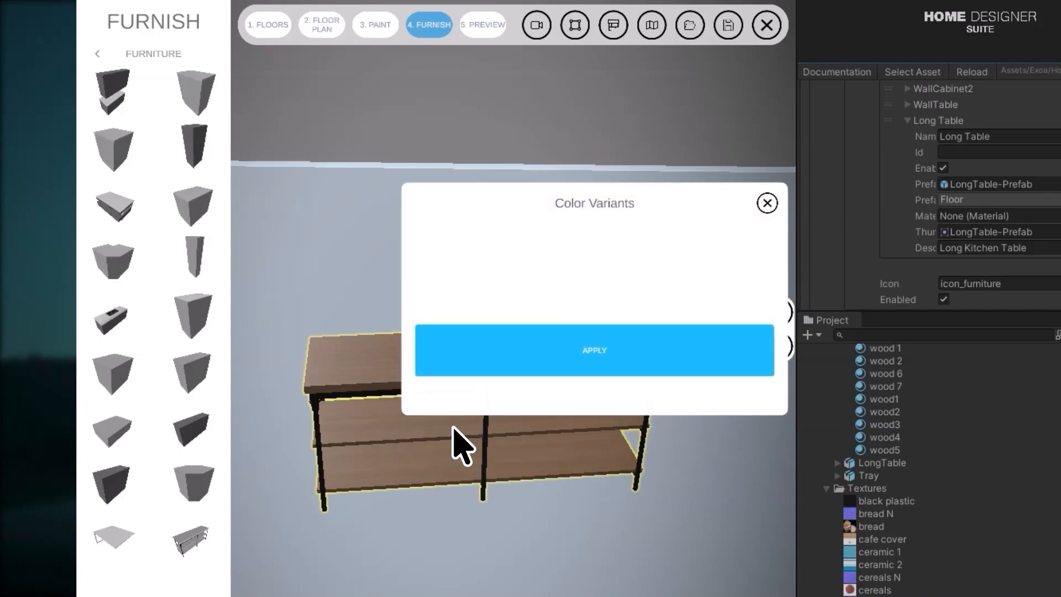
left_click(501, 271)
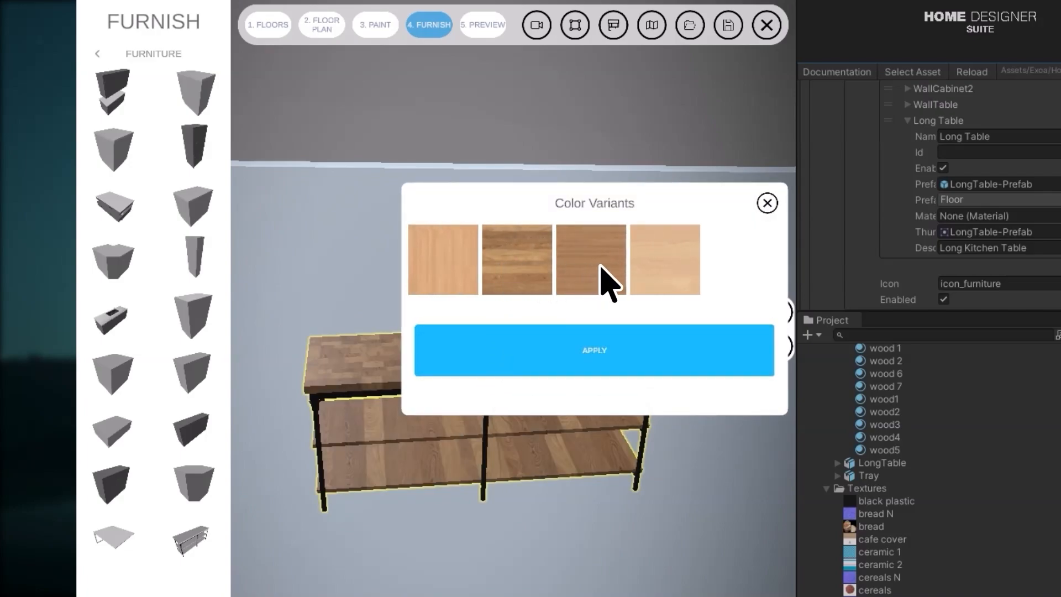
left_click(608, 281)
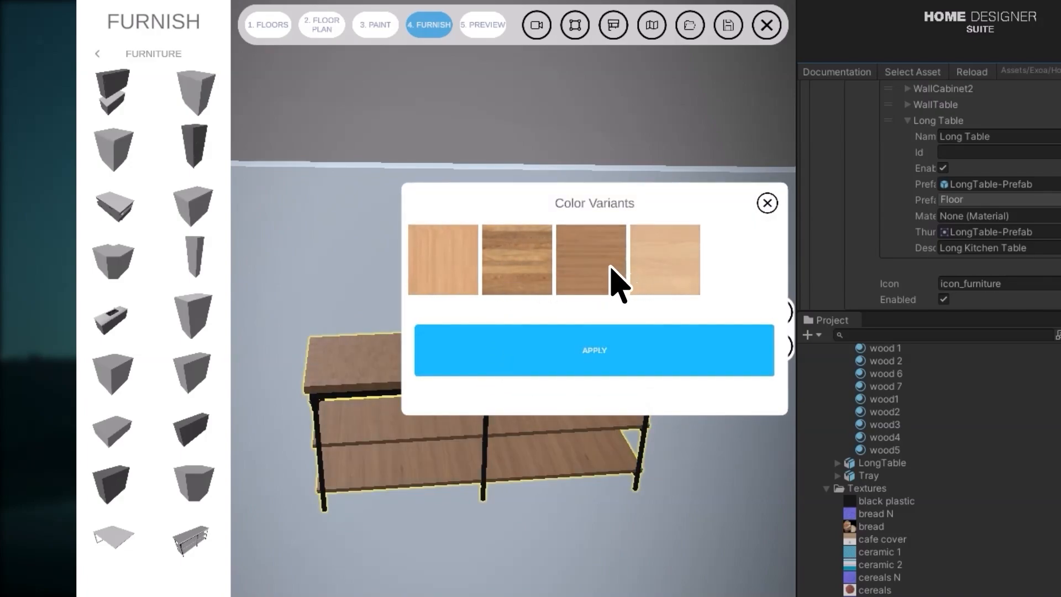
left_click(542, 271)
scroll(309, 395, "up", 3)
right_click_drag(306, 424, 351, 500)
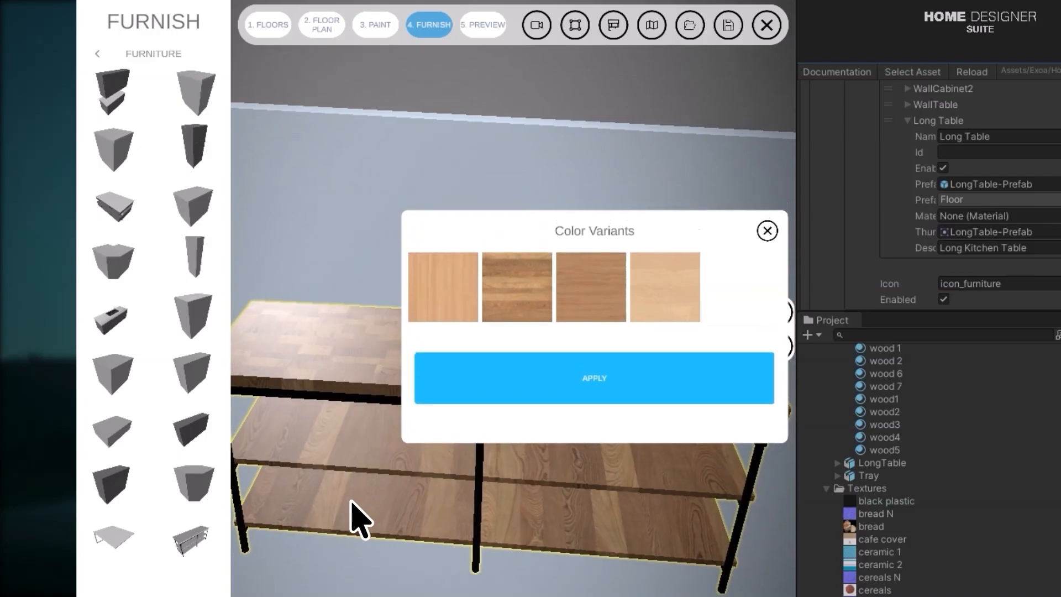
scroll(354, 519, "down", 3)
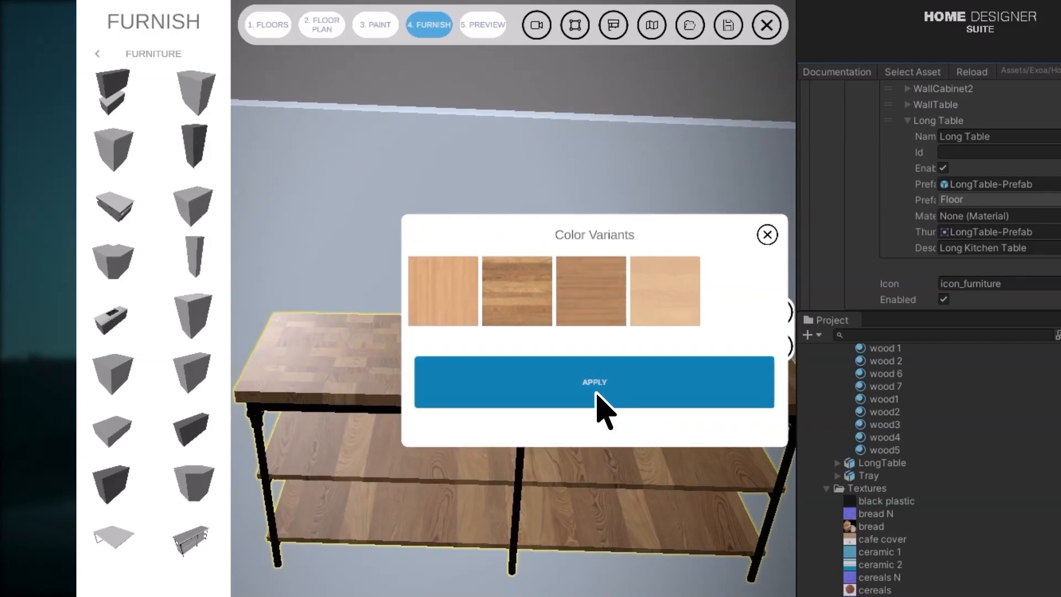
left_click(597, 395)
scroll(580, 408, "down", 3)
left_click(476, 357)
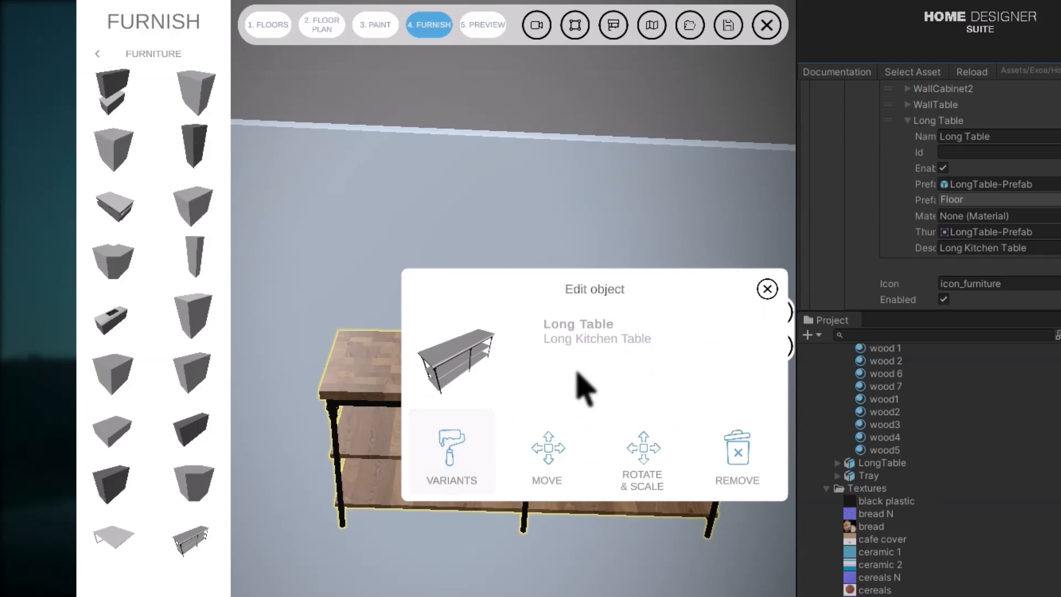
left_click(765, 287)
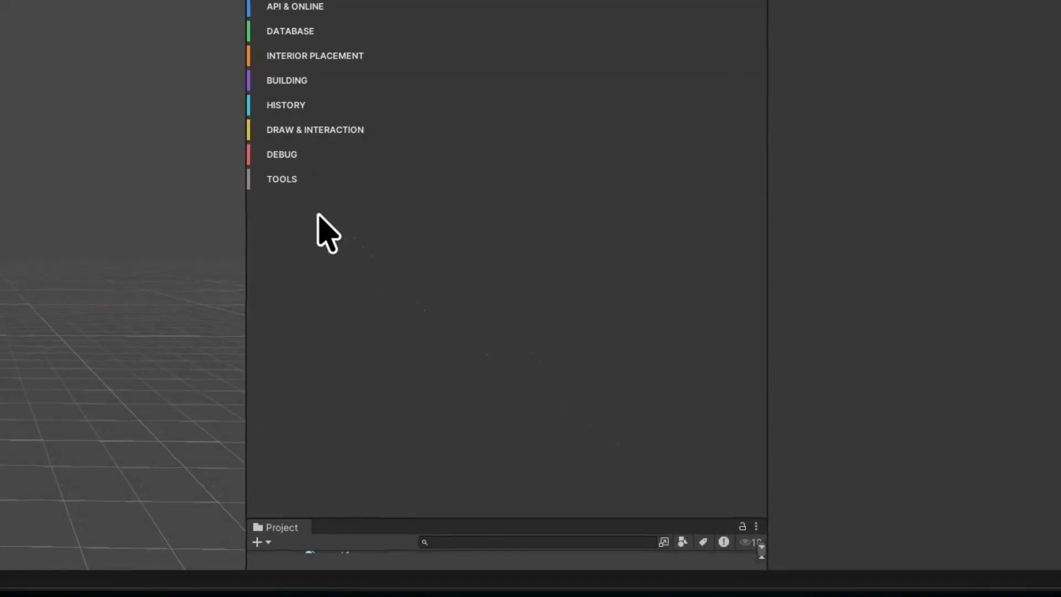
Run the database integrity check from the settings tools and read through the reported issues
left_click(285, 179)
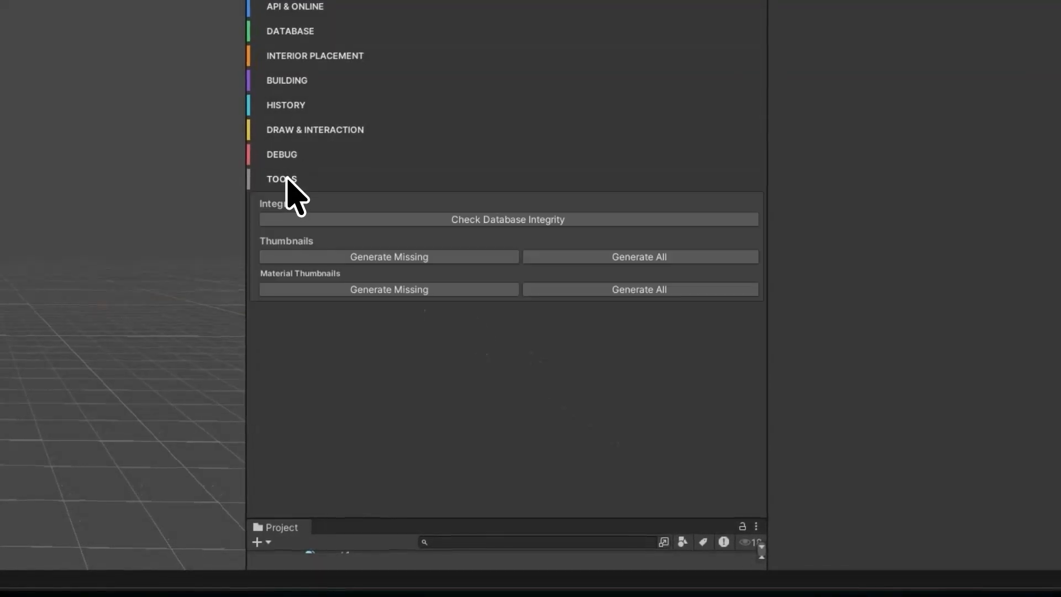
left_click(520, 223)
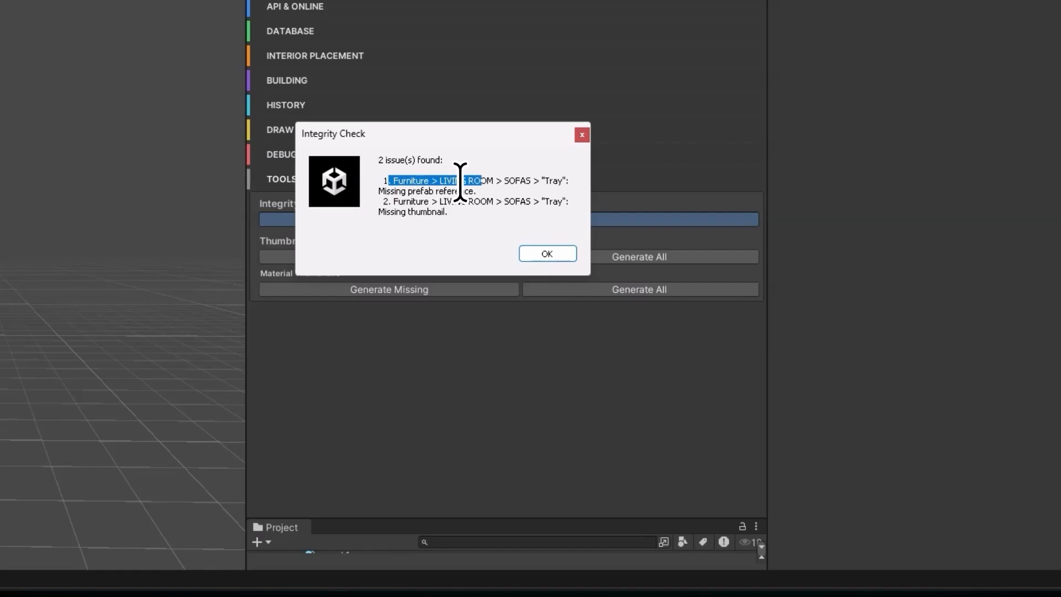
left_click_drag(460, 182, 510, 184)
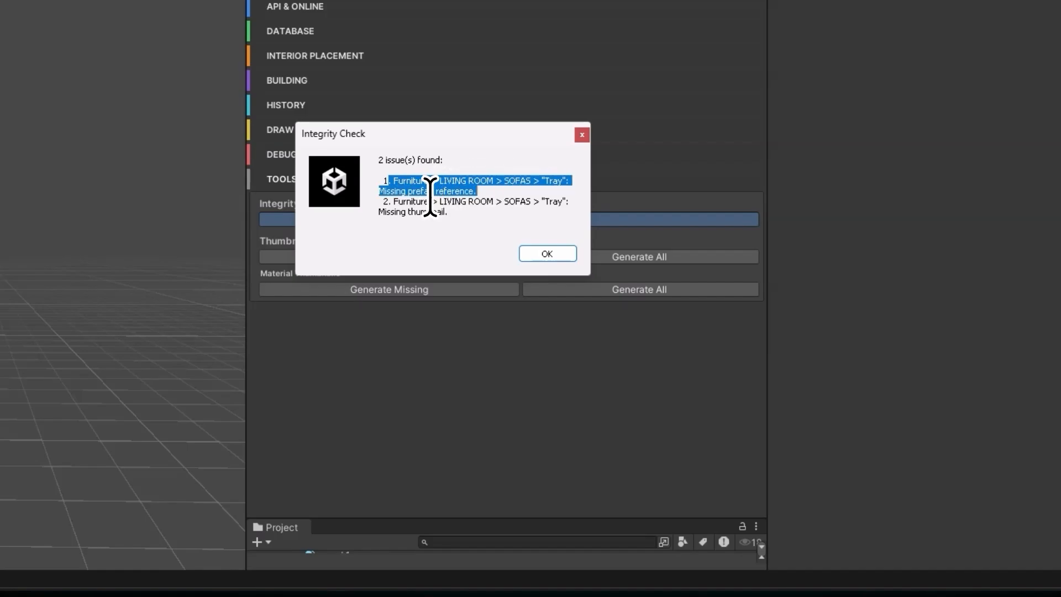
left_click_drag(400, 200, 436, 201)
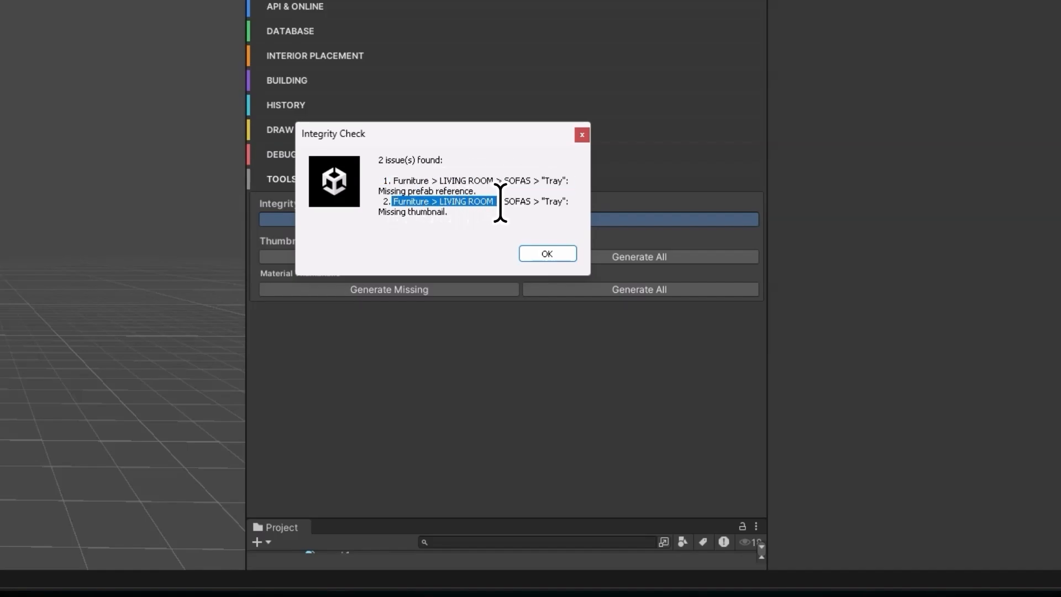
left_click_drag(500, 204, 467, 209)
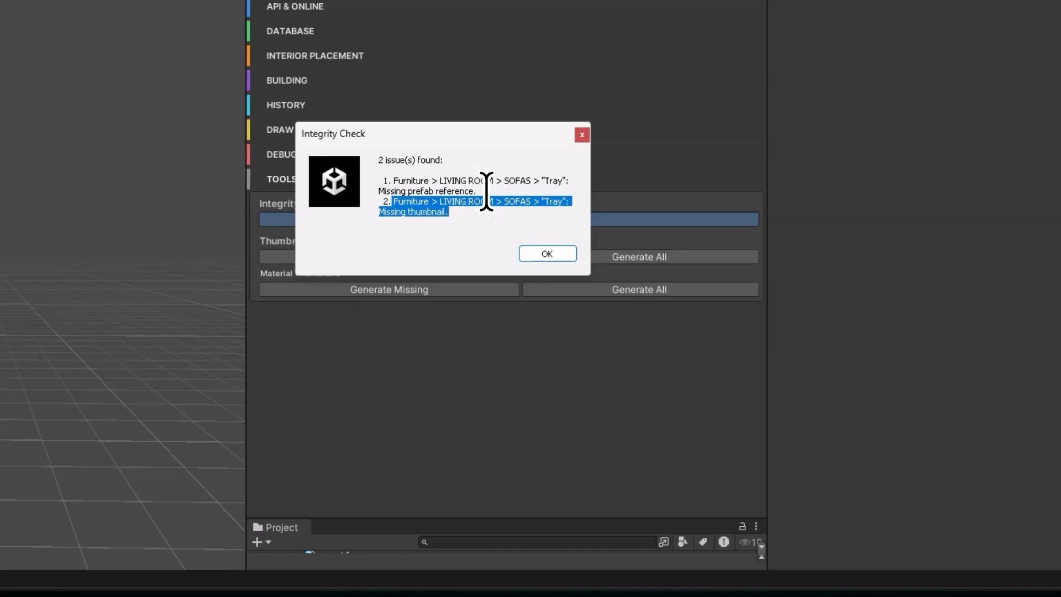
left_click(531, 254)
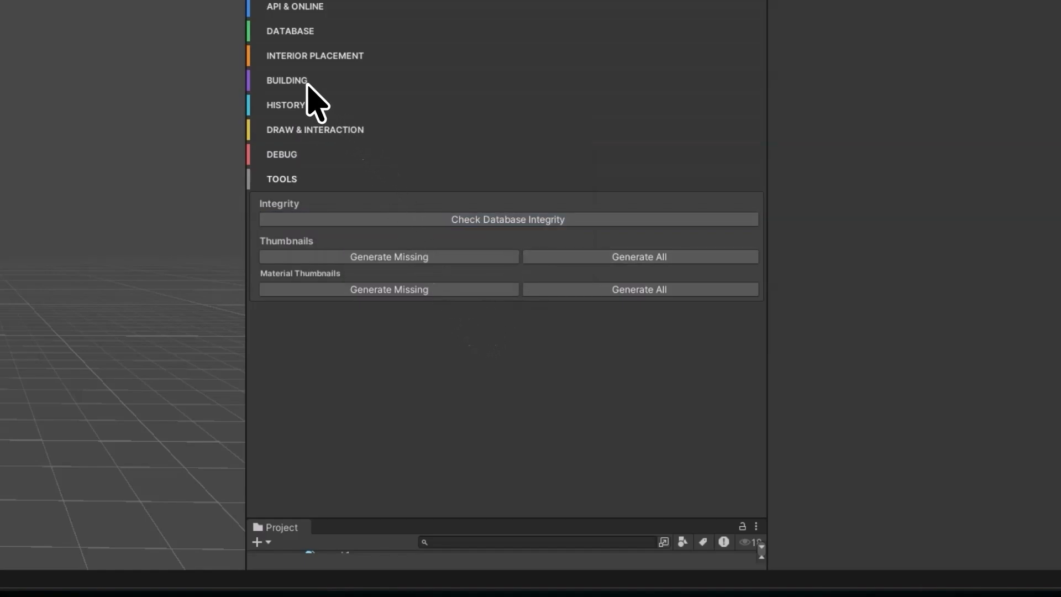
Inspect the prefab and thumbnail references of the Tray item in the SOFAS subcategory of the LIVING ROOM furniture database
left_click(299, 31)
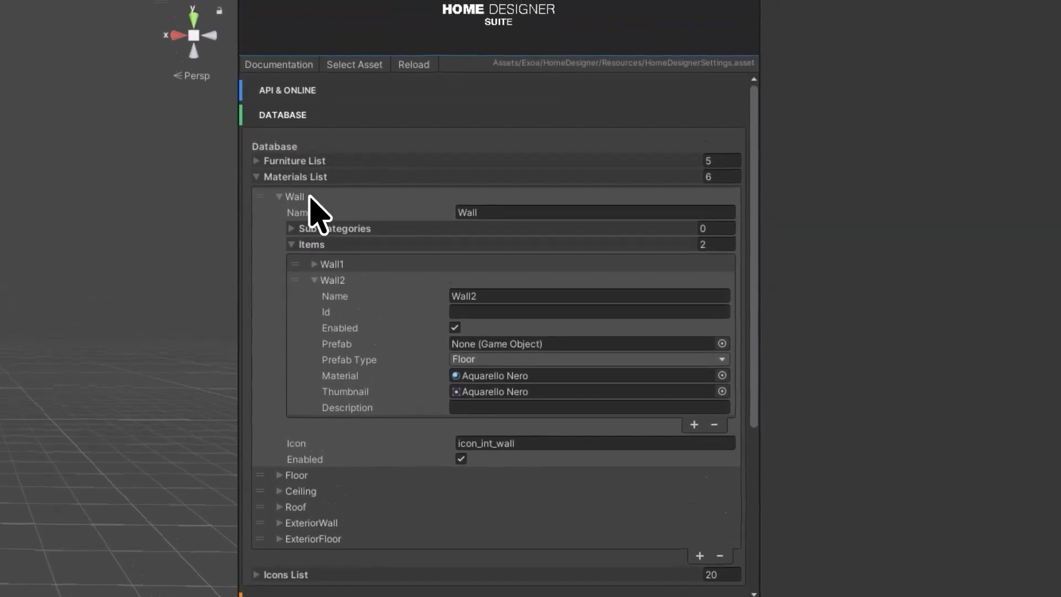
left_click(309, 198)
left_click(310, 176)
left_click(310, 161)
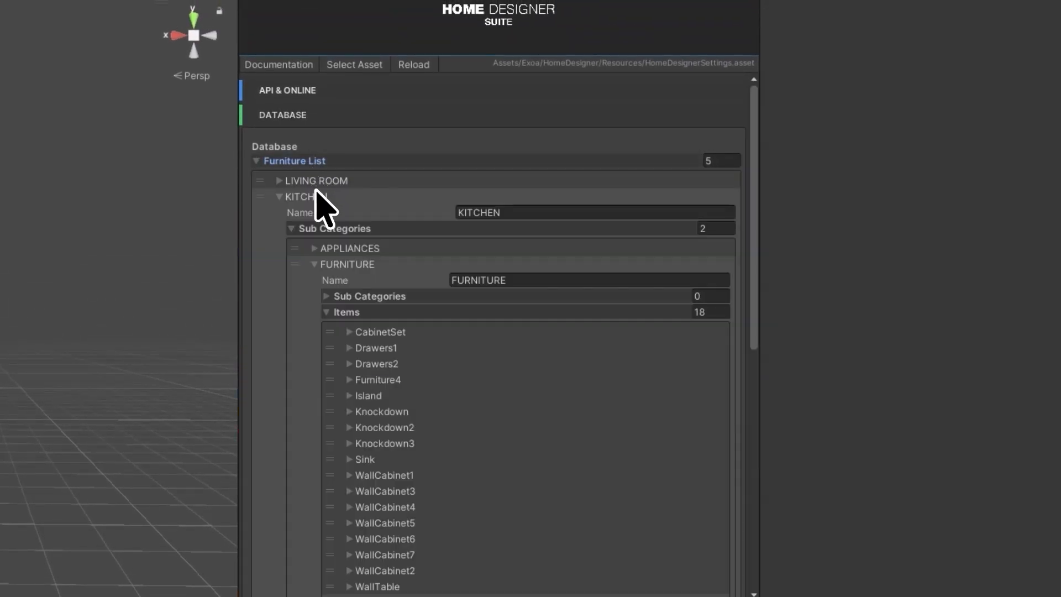
left_click(316, 196)
left_click(317, 182)
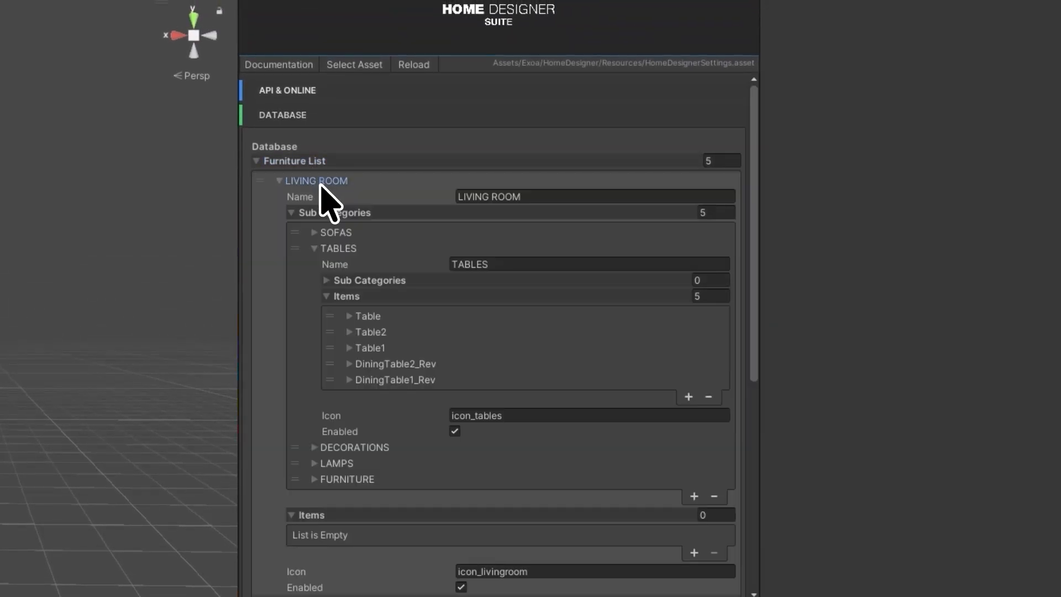
left_click(334, 235)
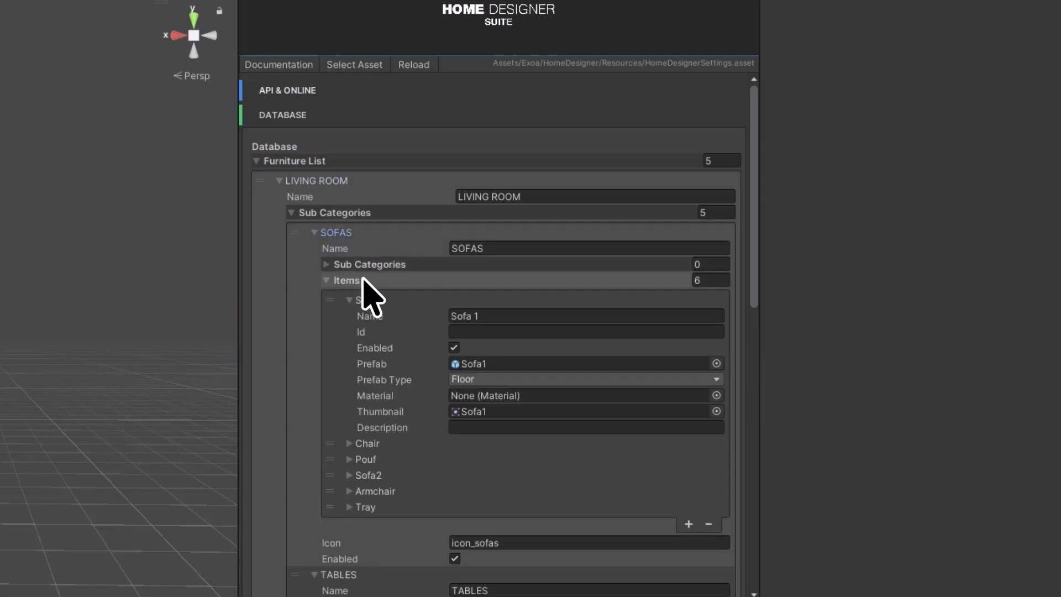
left_click(348, 280)
left_click(361, 282)
scroll(366, 292, "down", 4)
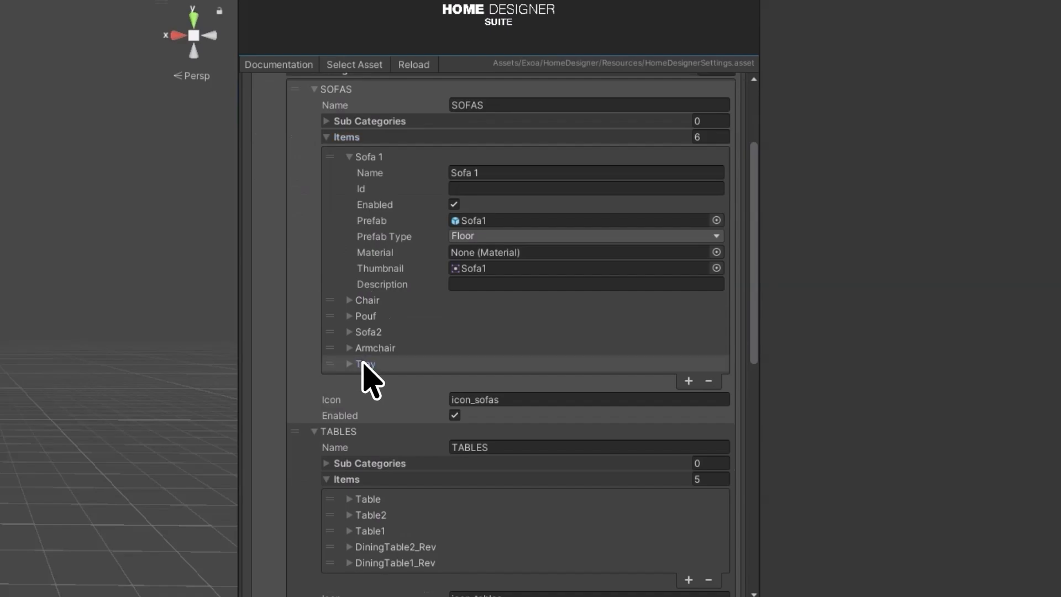
left_click(362, 365)
scroll(368, 370, "down", 3)
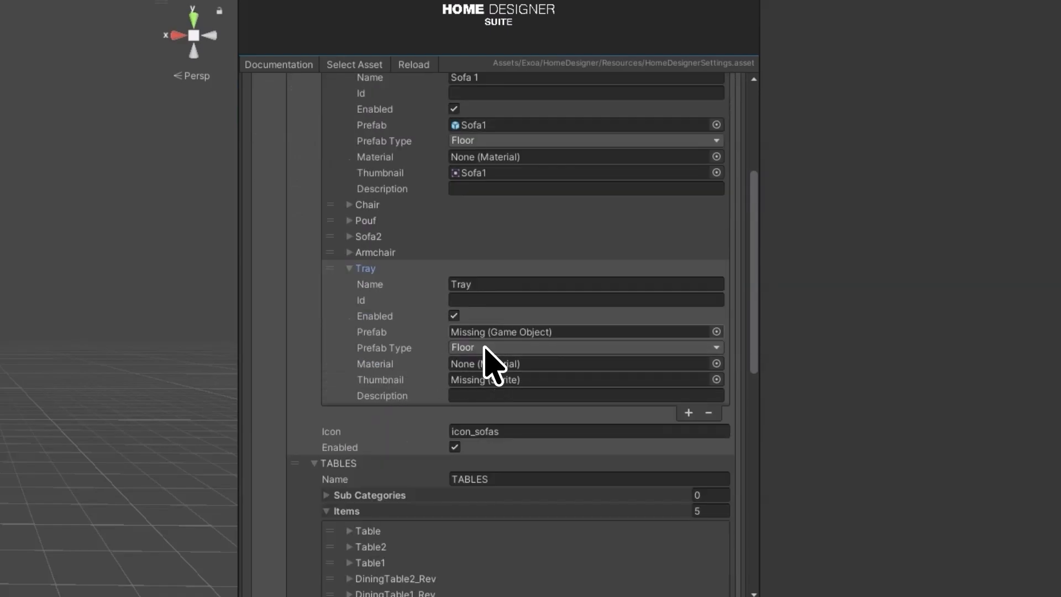
Delete the faulty Tray item from the SOFAS subcategory of the LIVING ROOM furniture
left_click(365, 269)
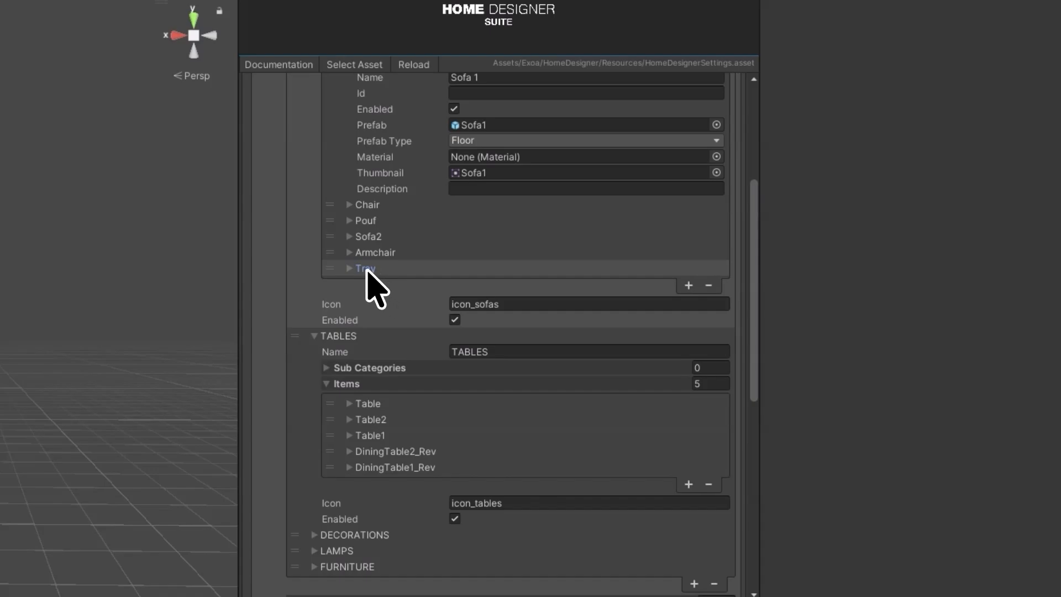
right_click(366, 269)
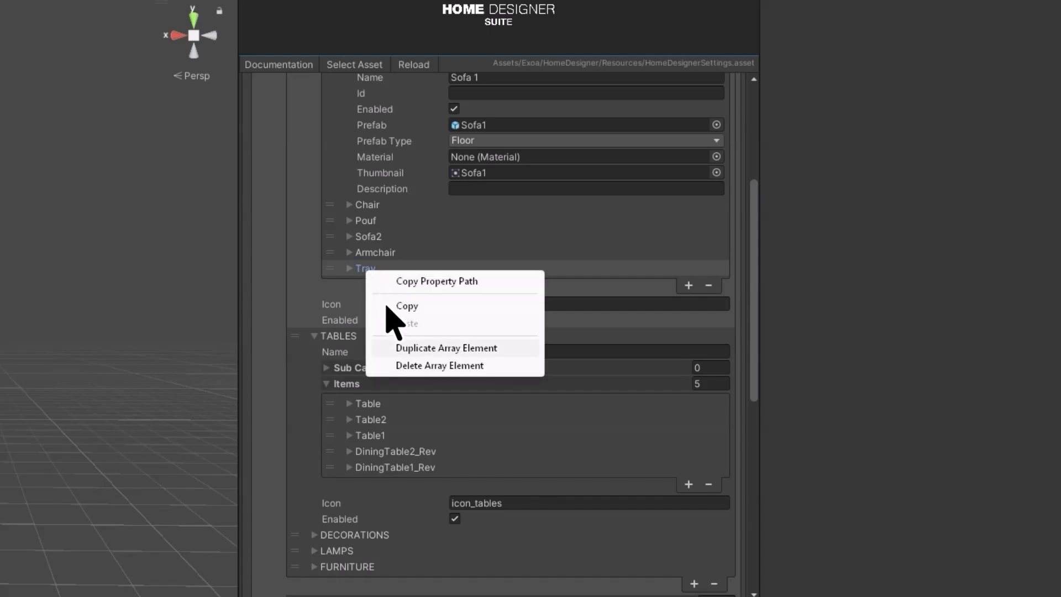
left_click(437, 366)
Run the database integrity check again, read its result and dismiss the report
scroll(438, 379, "down", 10)
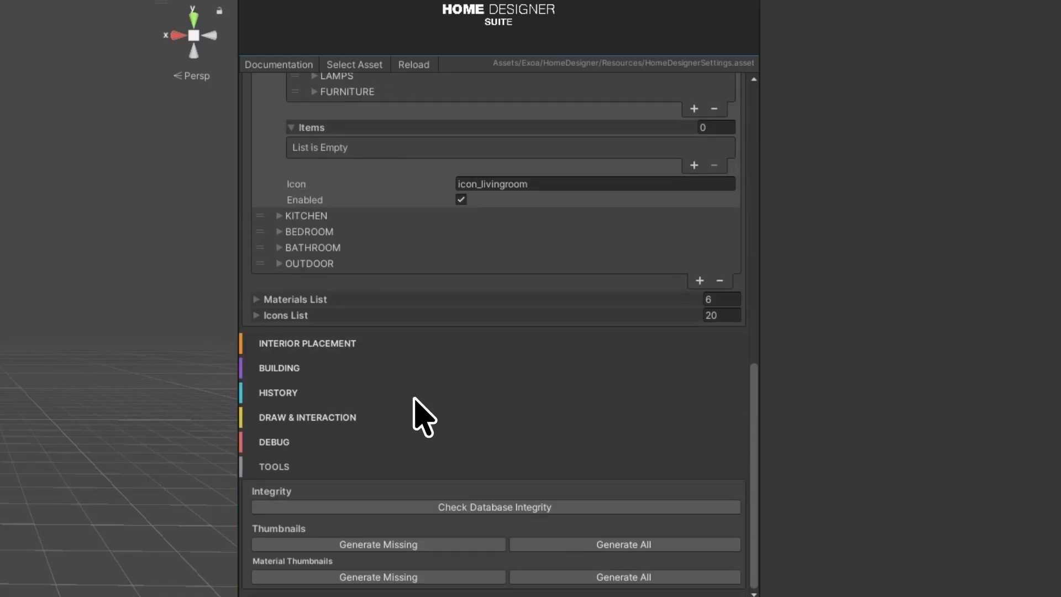
left_click(507, 506)
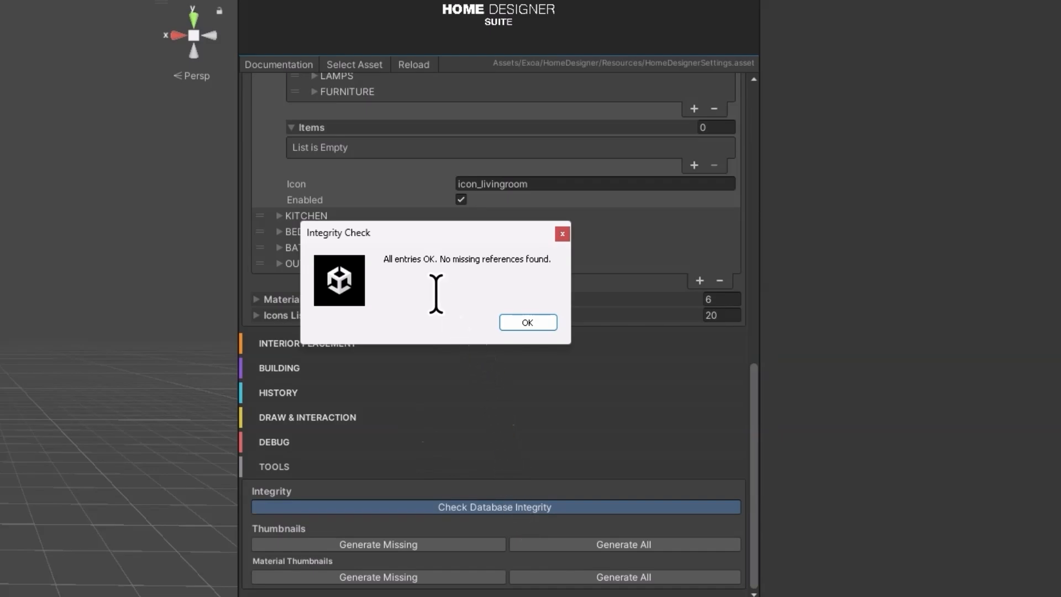
left_click_drag(435, 259, 513, 259)
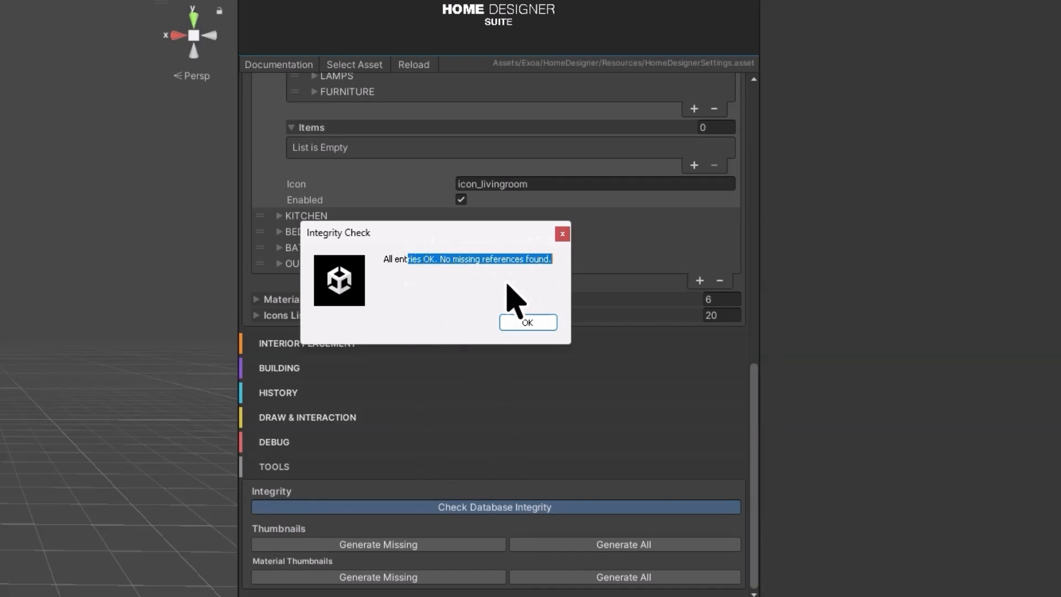
left_click(515, 323)
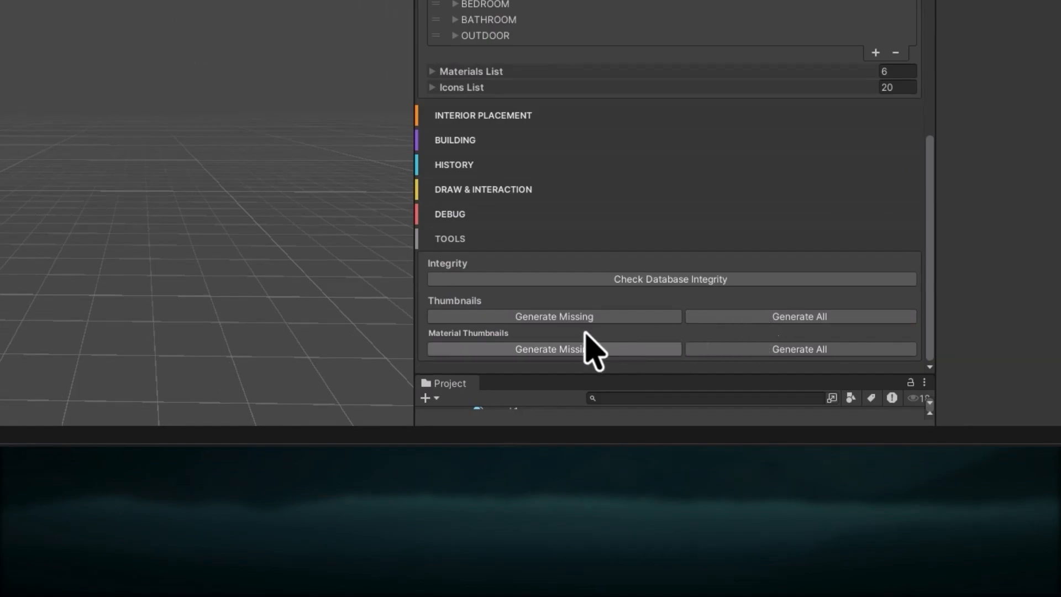
Generate the missing and then all thumbnails, first for the furniture items and then for the materials
left_click(558, 315)
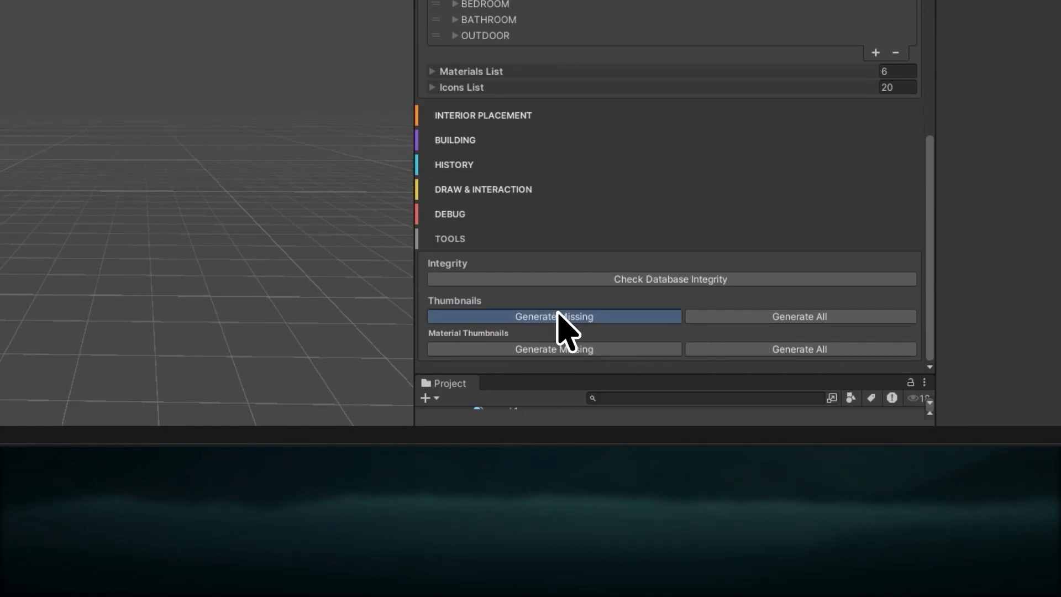
left_click(760, 321)
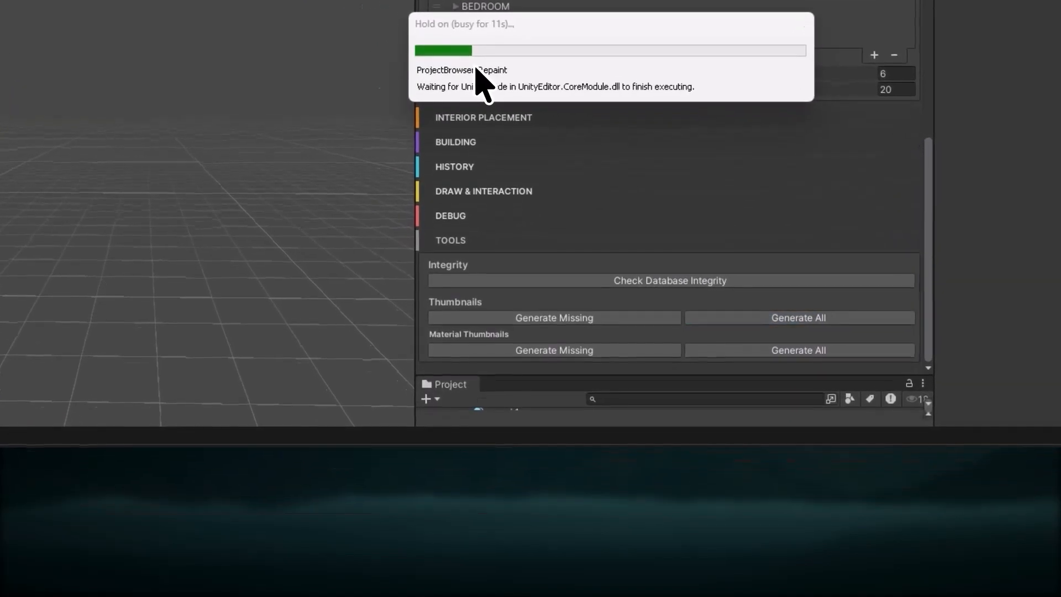
left_click(555, 349)
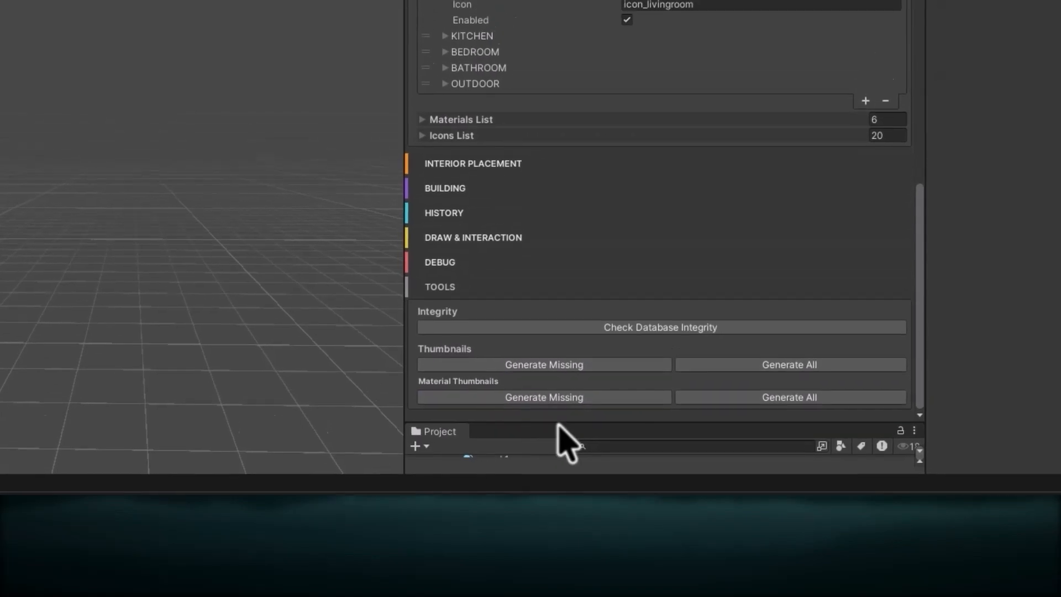
left_click(757, 396)
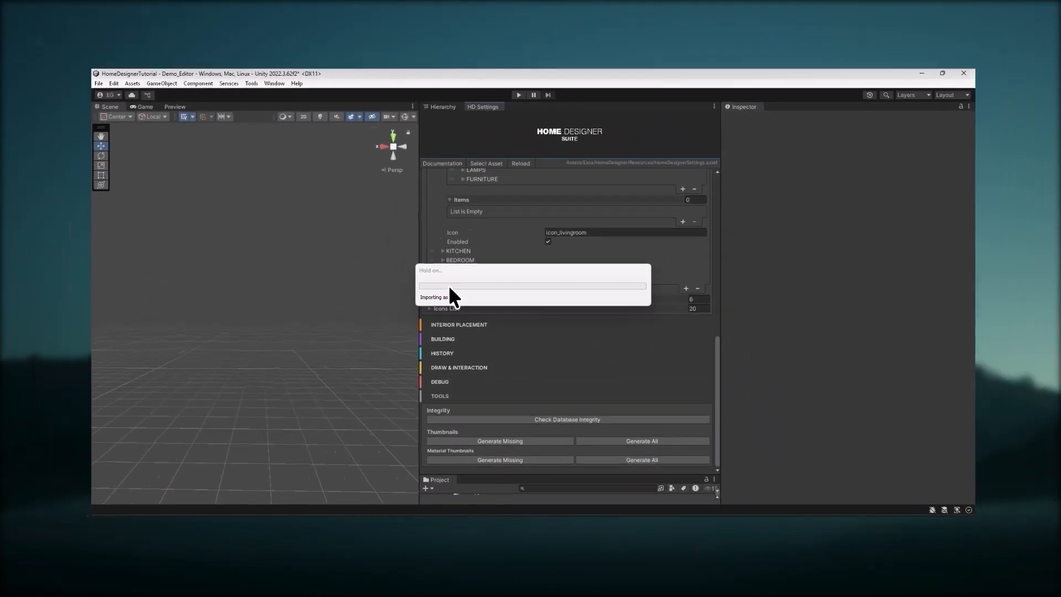
Collapse the LIVING ROOM category and the Furniture List, and expand the Materials List in the database settings
scroll(479, 317, "up", 4)
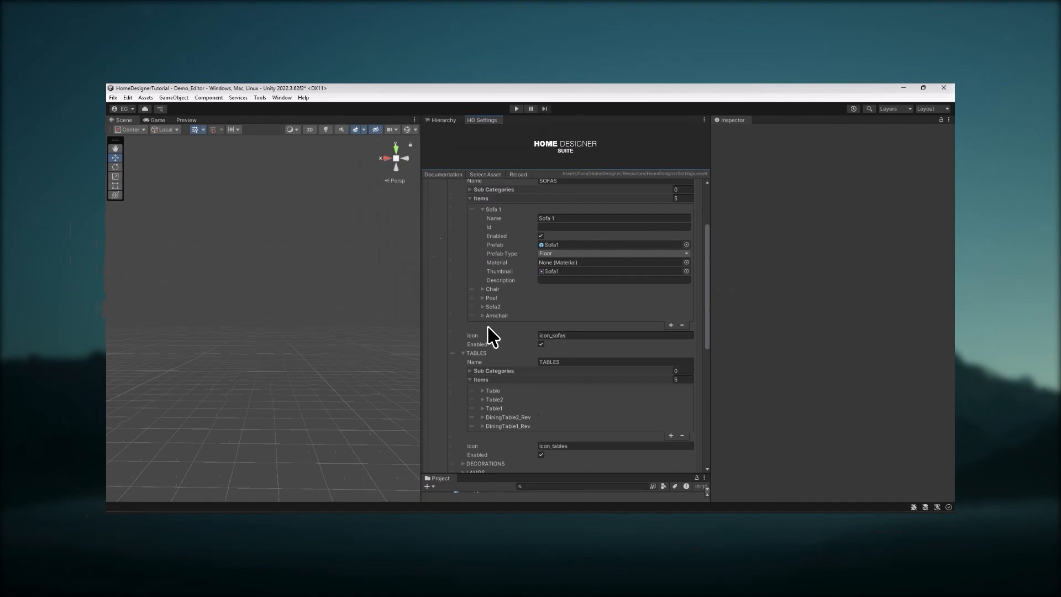
scroll(492, 336, "up", 3)
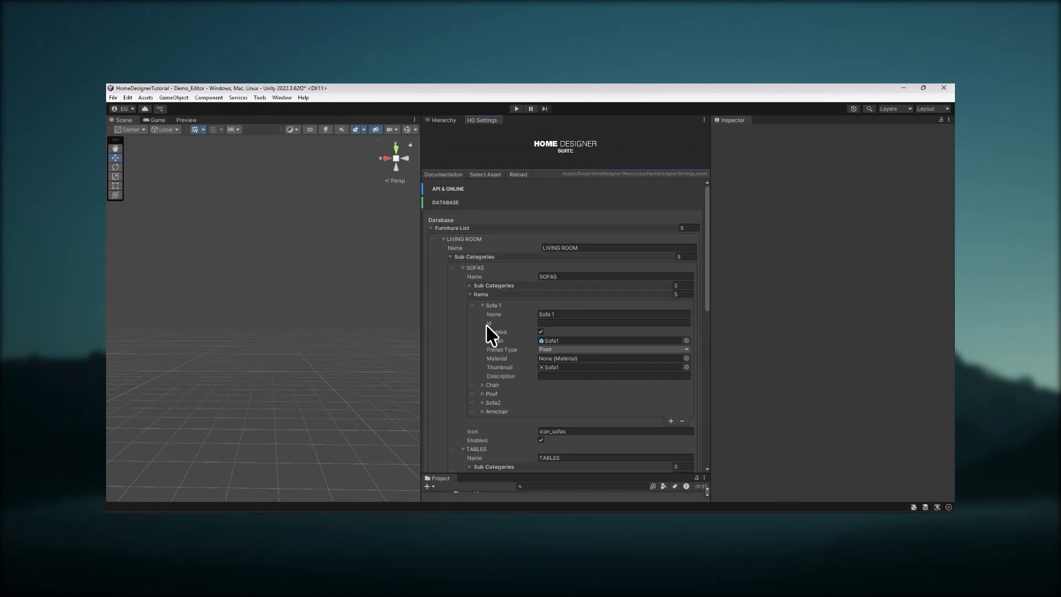
left_click(461, 239)
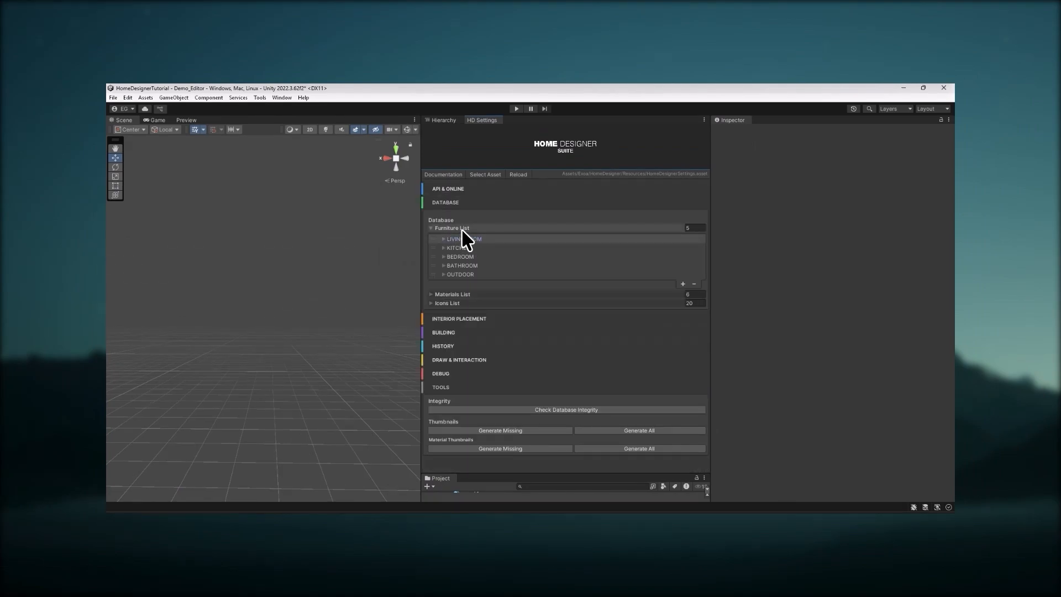
left_click(461, 229)
left_click(459, 237)
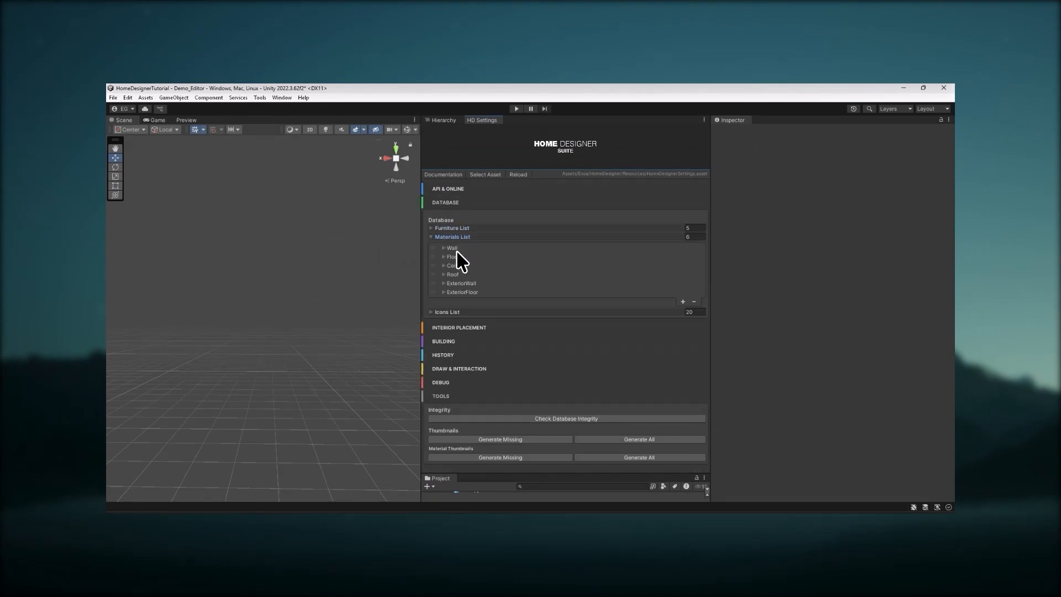
Expand the Wall1 item in the Wall materials, view its Alamo (ES) thumbnail image and close the image viewer
left_click(452, 248)
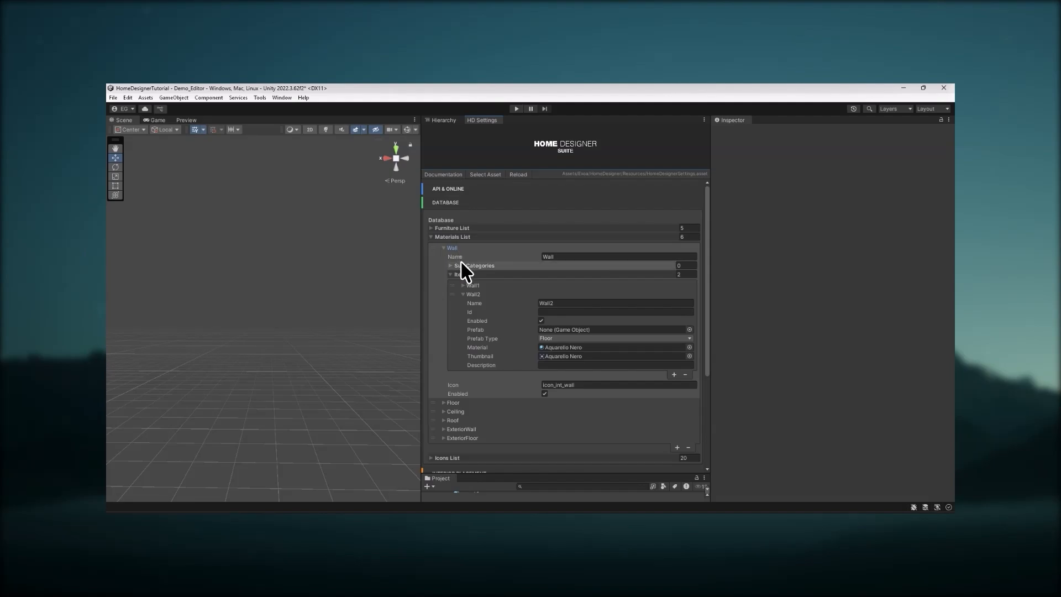
left_click(470, 286)
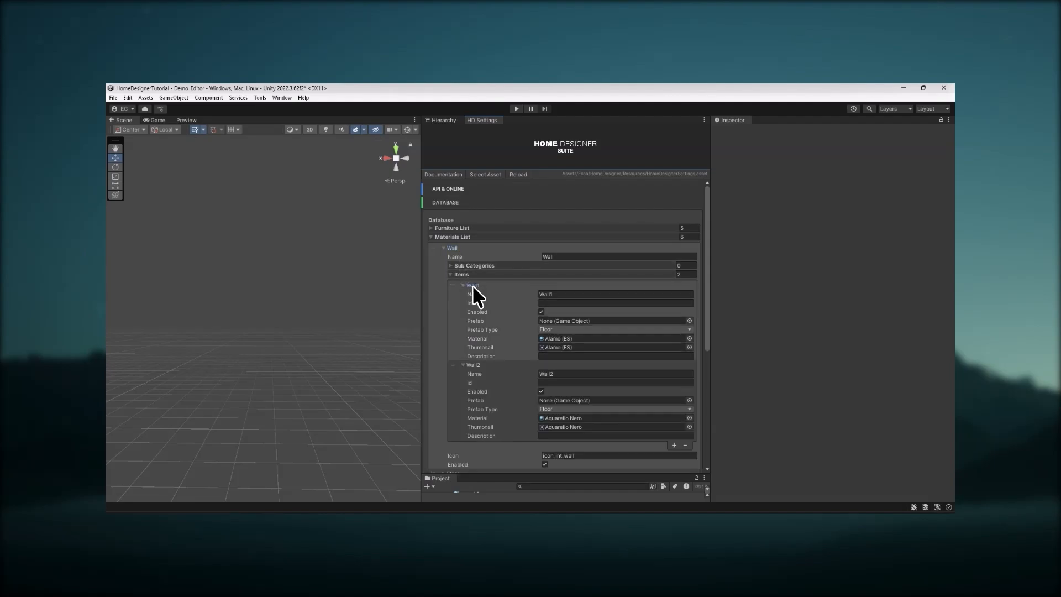
double_click(551, 347)
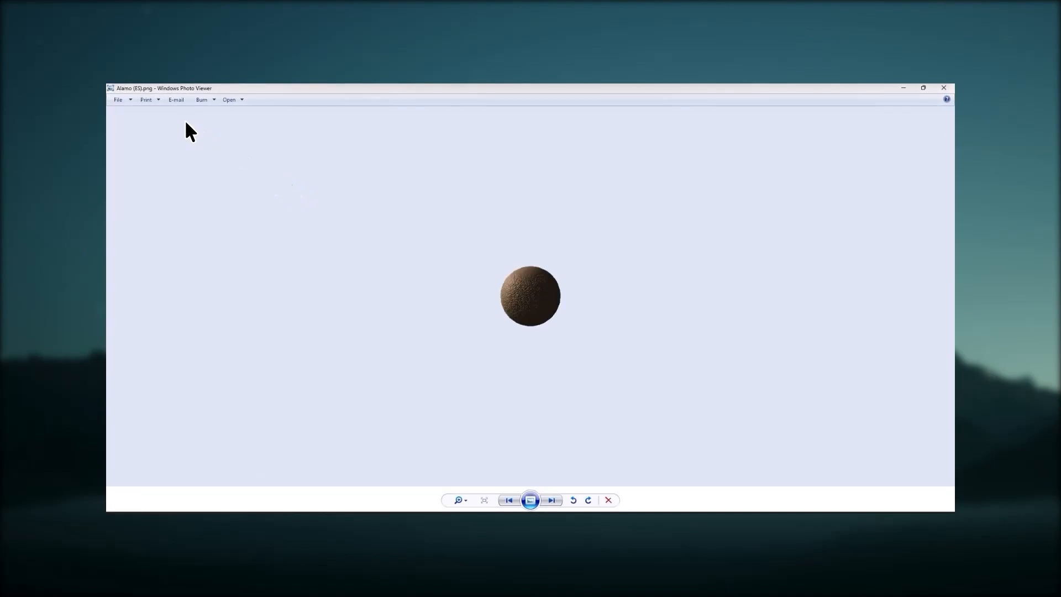
left_click(940, 88)
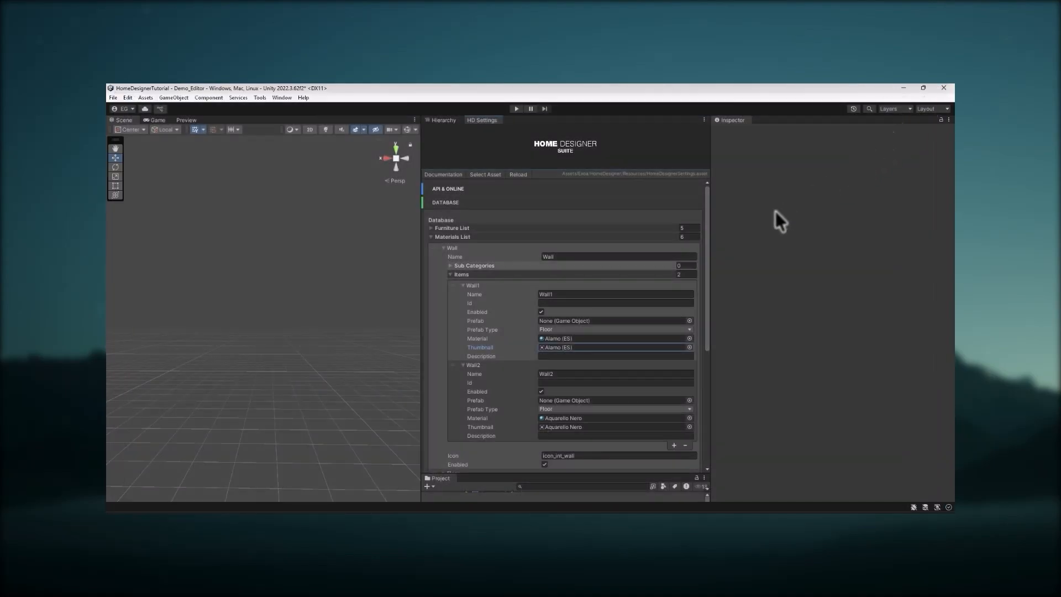